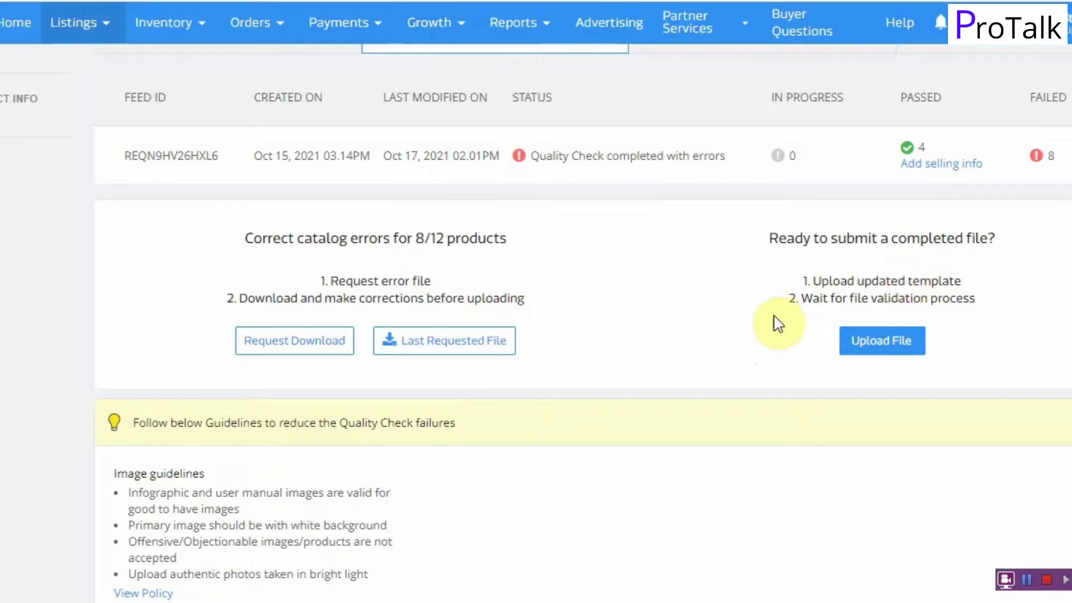
Step: Confirm the catalog feed's QC result of 8 failed and 4 passed, then go to Add New Listings
scroll(777, 256, "up", 3)
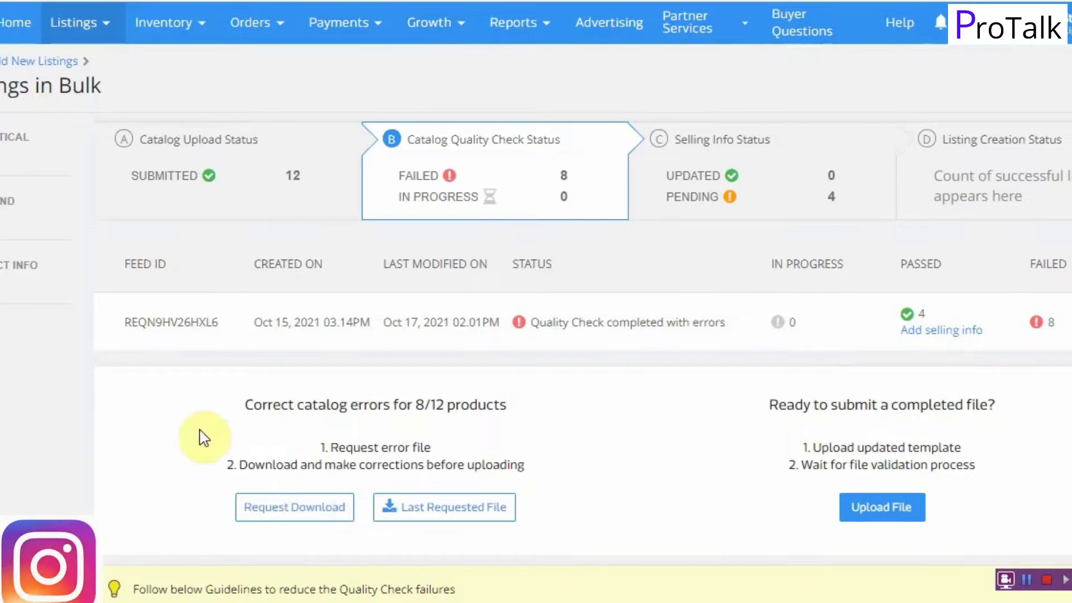
left_click(96, 25)
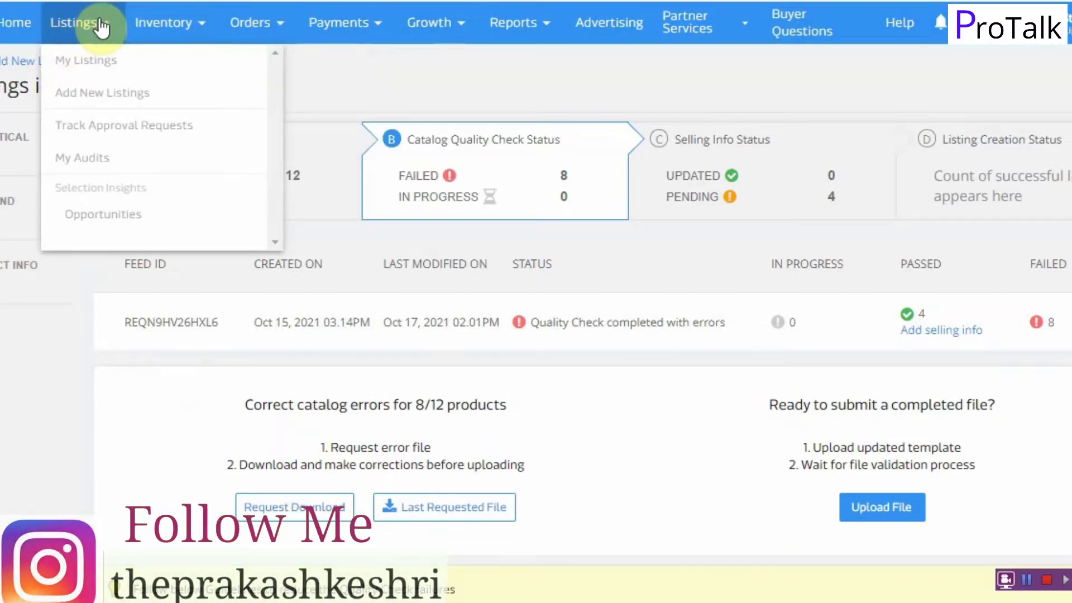
left_click(121, 94)
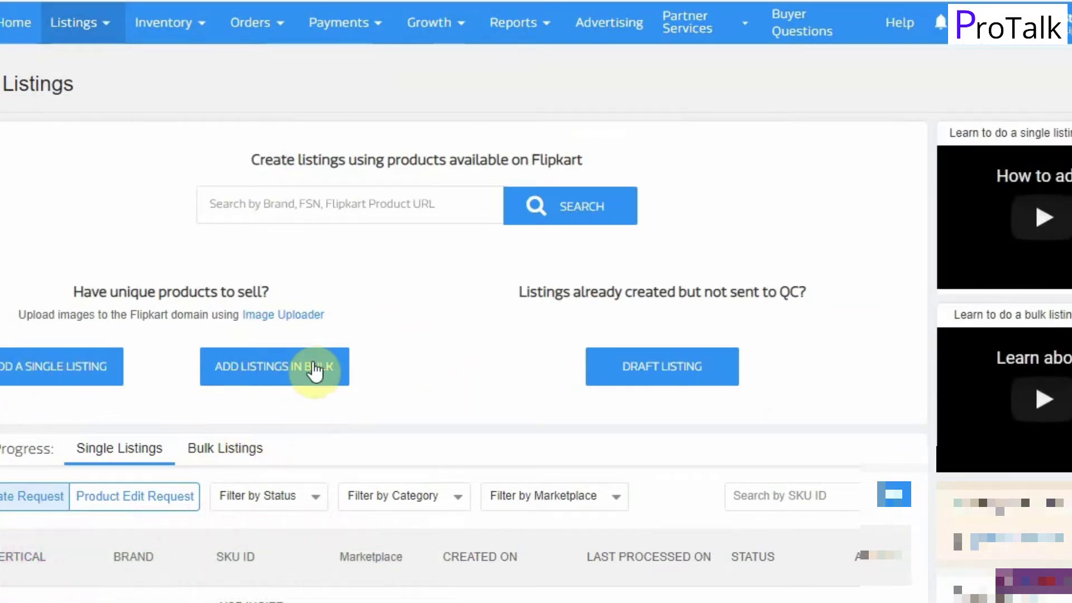
Step: Begin a bulk listing in Clothing / Ethnic Wear / Kurta, found via 'kurti', under a recent approved brand
left_click(294, 370)
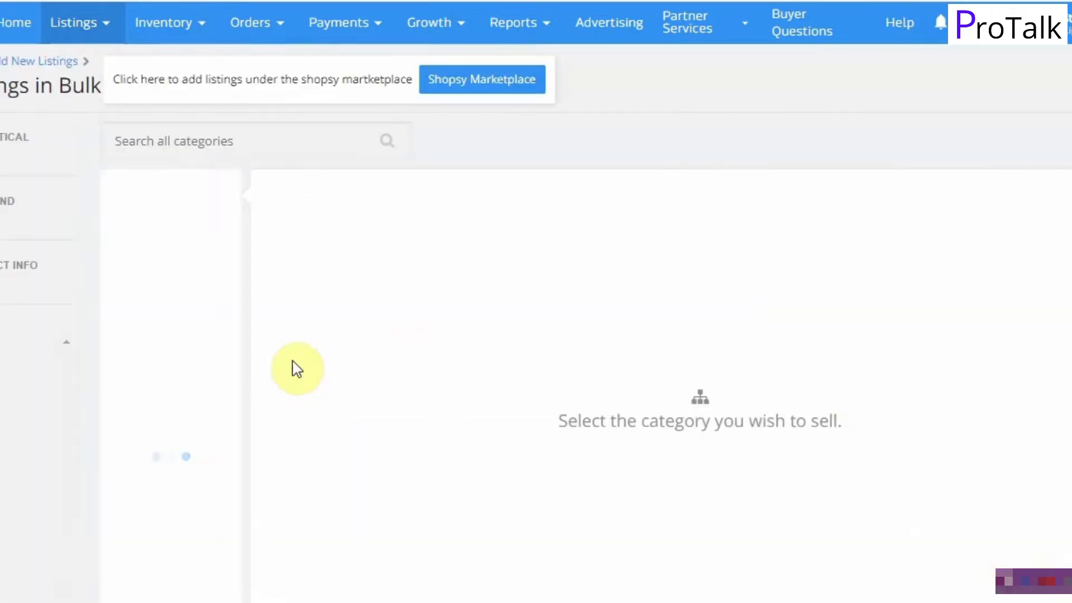
left_click(256, 144)
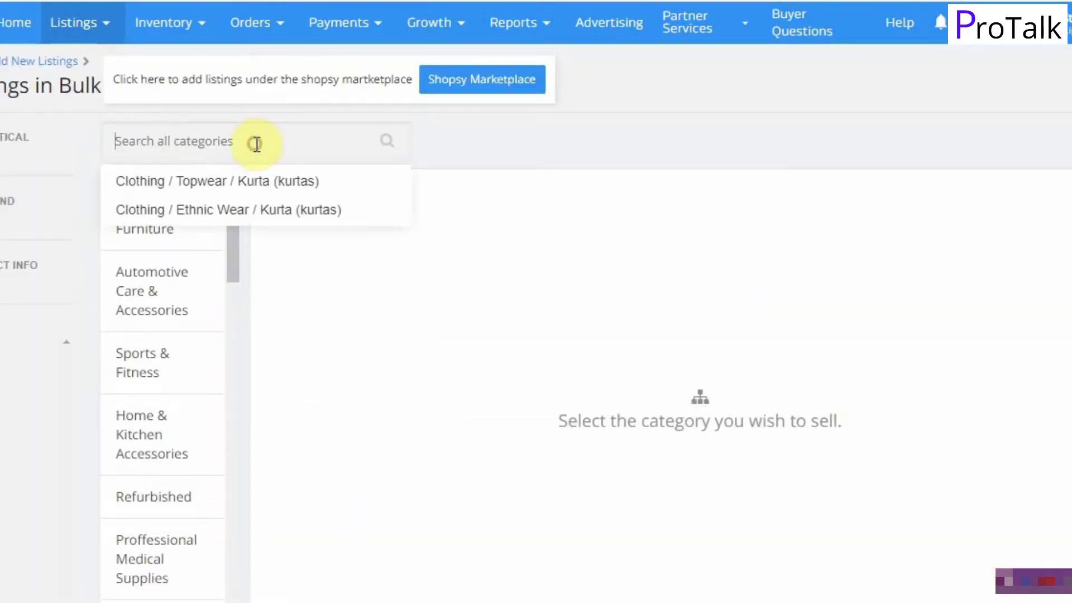
type("kurti")
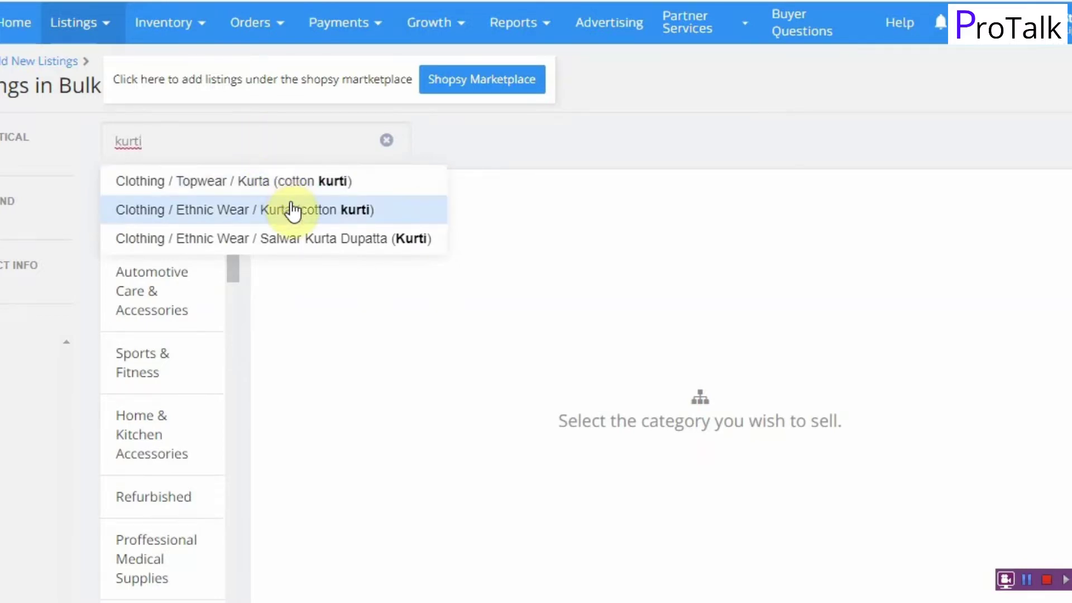
left_click(294, 211)
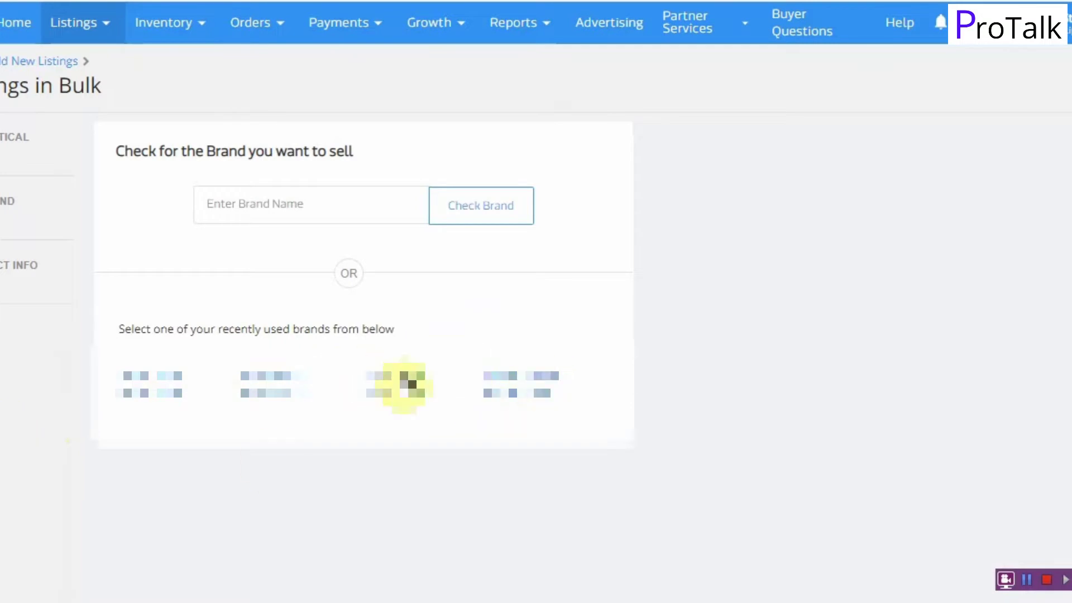
left_click(403, 384)
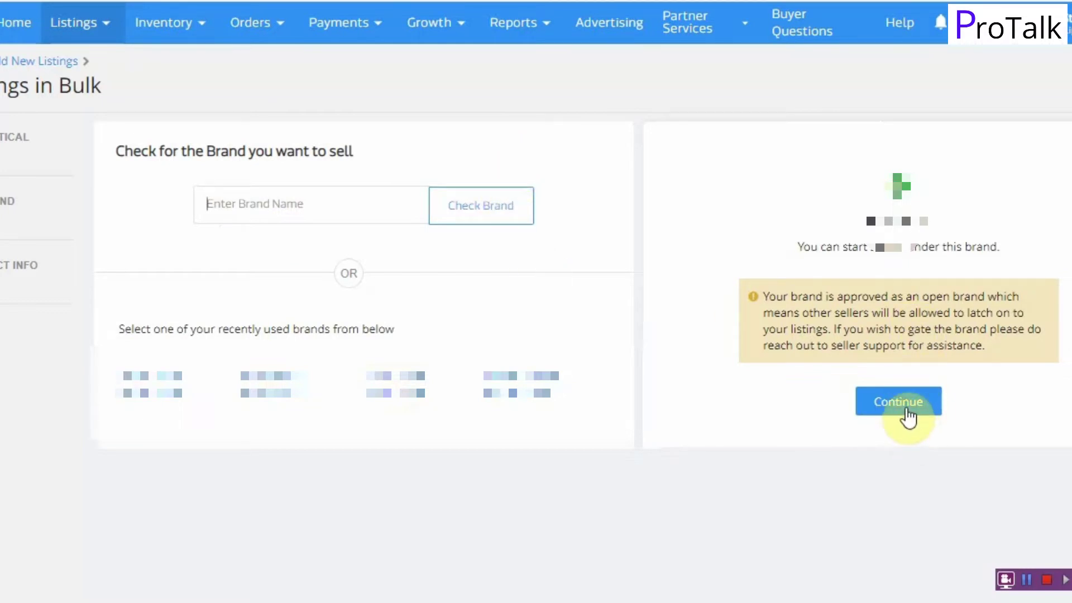
left_click(906, 410)
Step: Download the kurta Catalog Template (XLS) and open the file in Excel
scroll(522, 258, "down", 5)
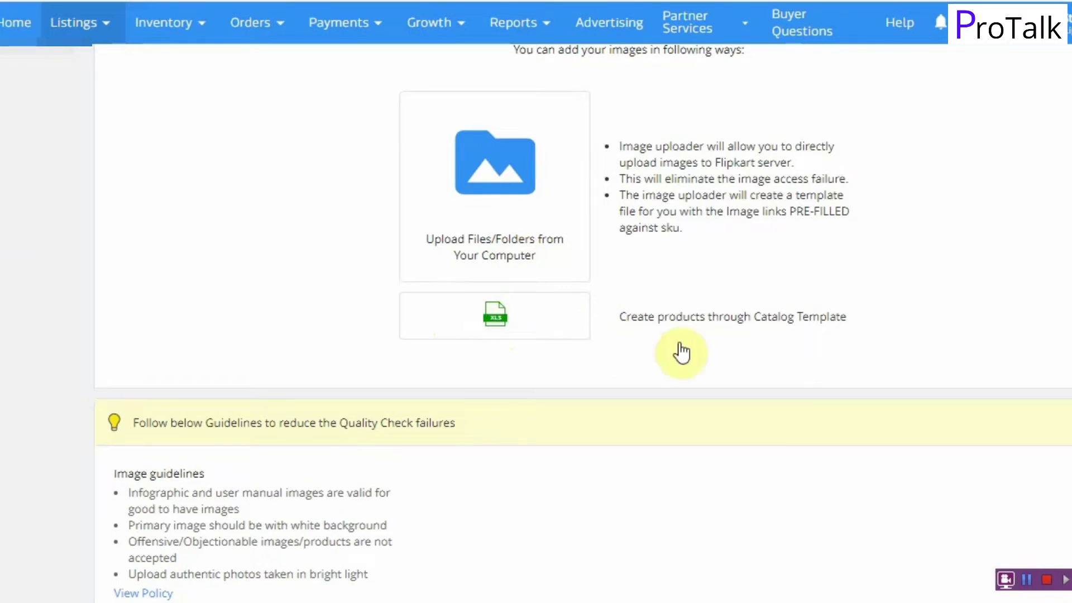
scroll(678, 351, "up", 5)
scroll(810, 407, "down", 2)
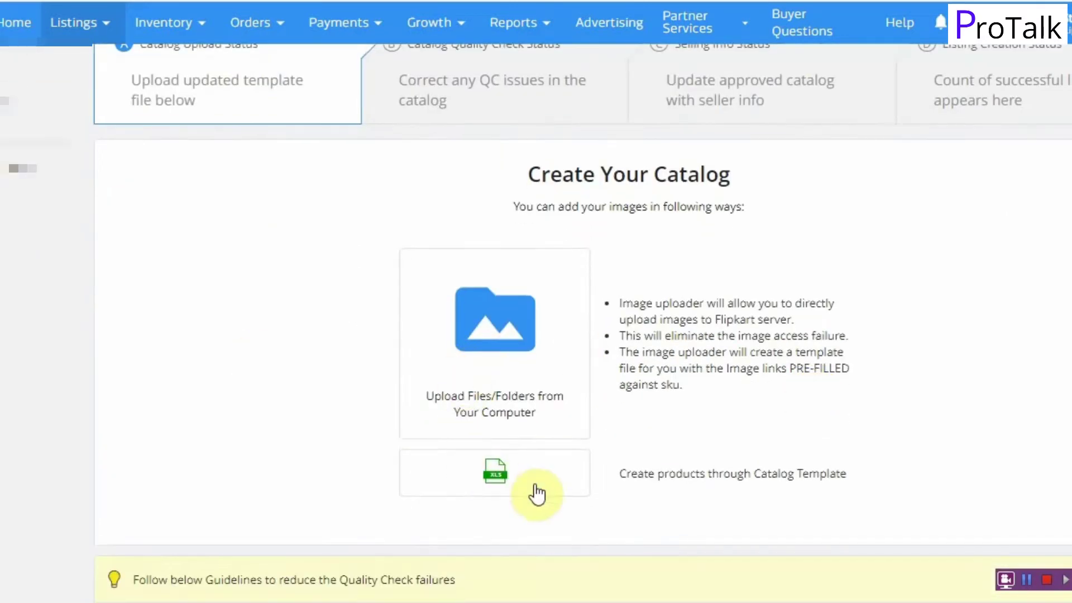
left_click(529, 480)
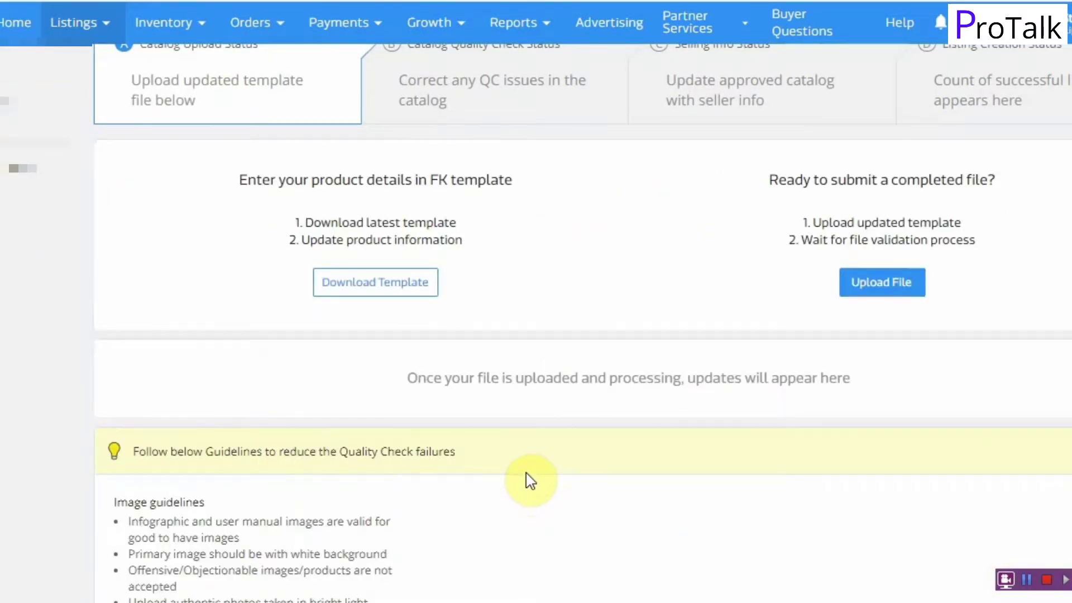
scroll(531, 374, "up", 2)
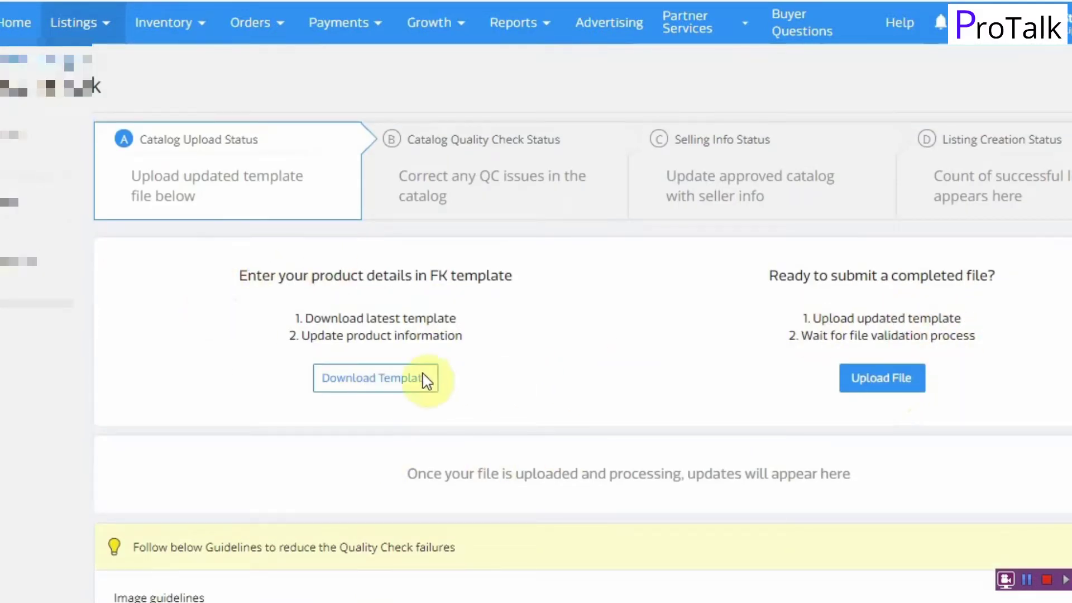
left_click(390, 380)
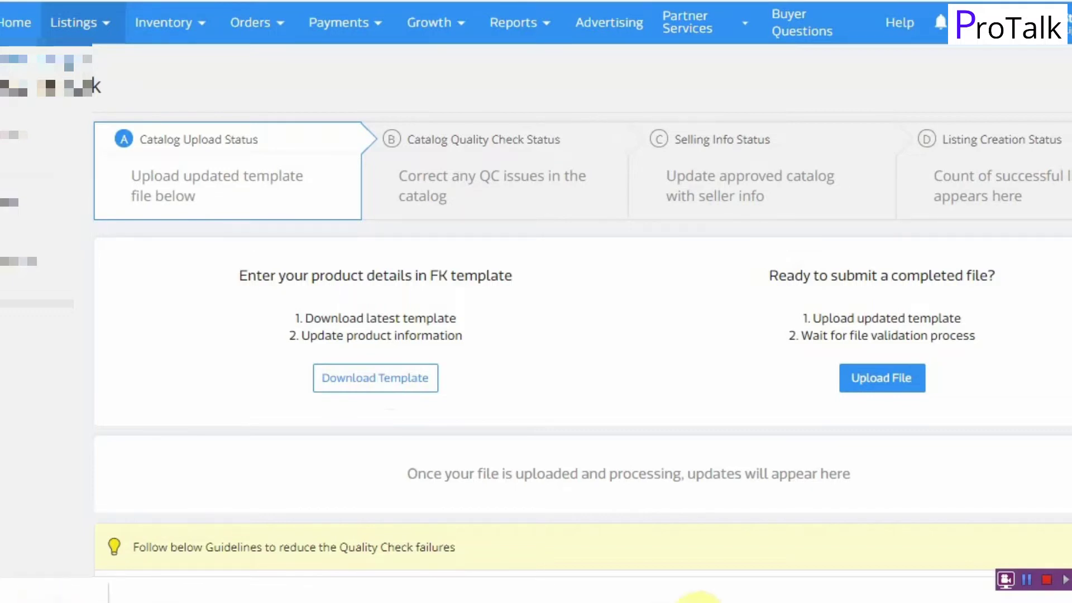
left_click(698, 599)
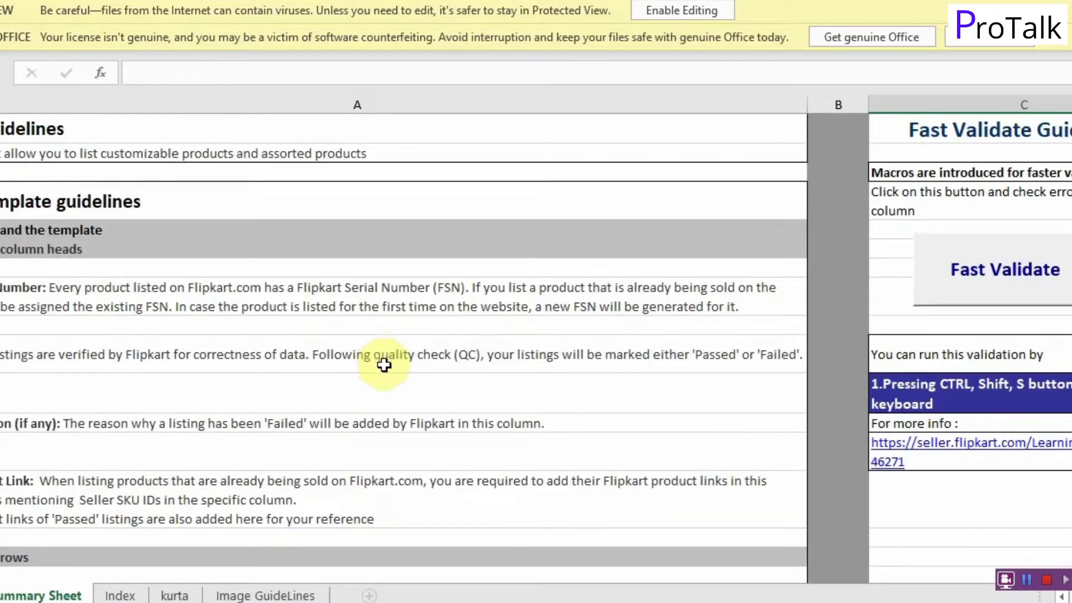
Step: Browse the allowed values listed across the Index sheet
scroll(343, 412, "down", 9)
scroll(341, 413, "up", 9)
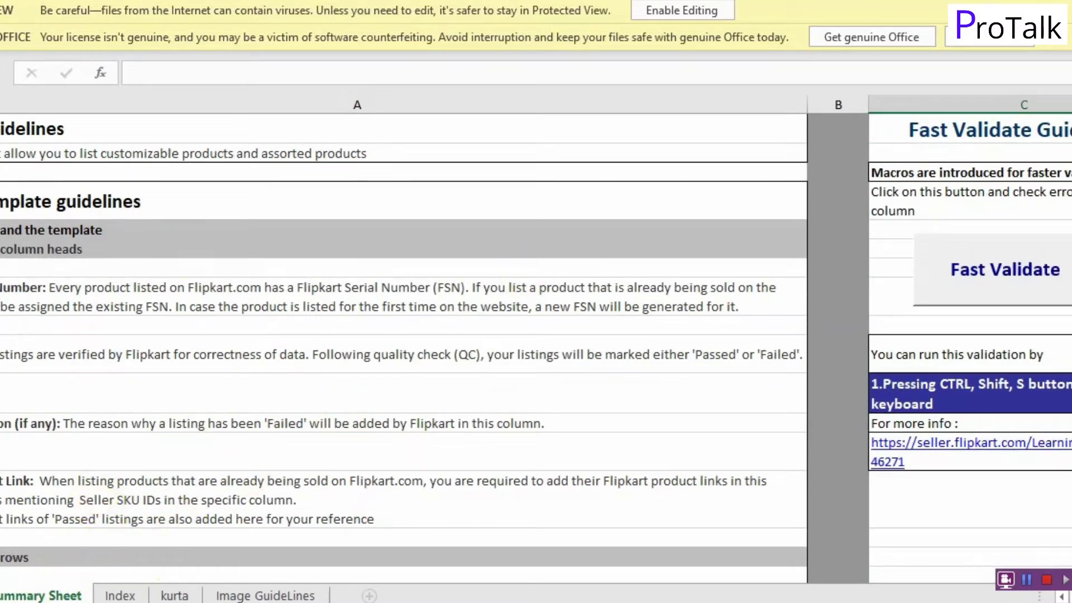
left_click(118, 596)
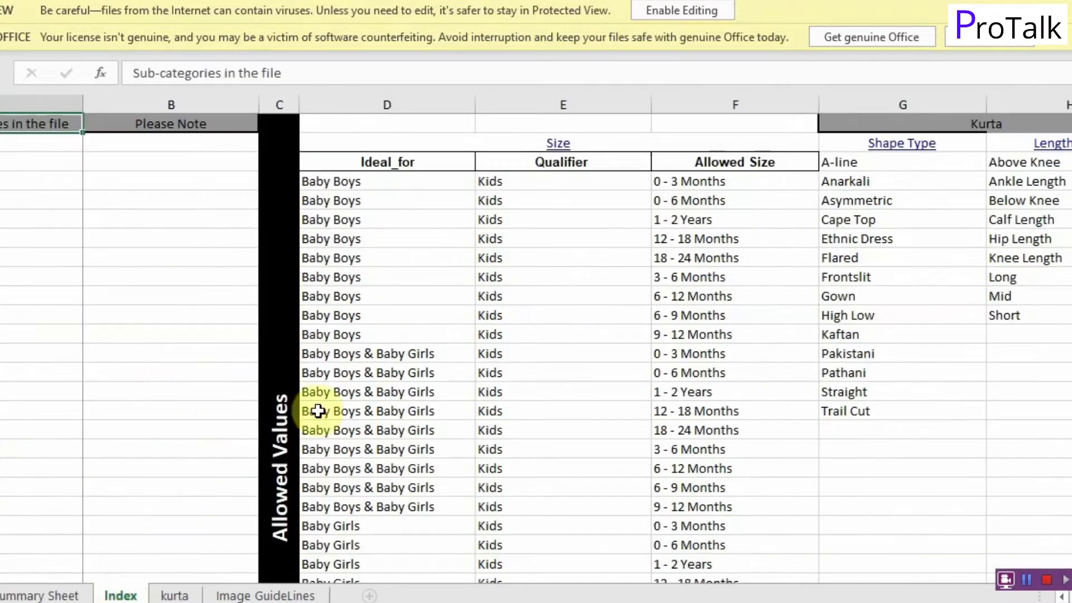
scroll(756, 313, "down", 1)
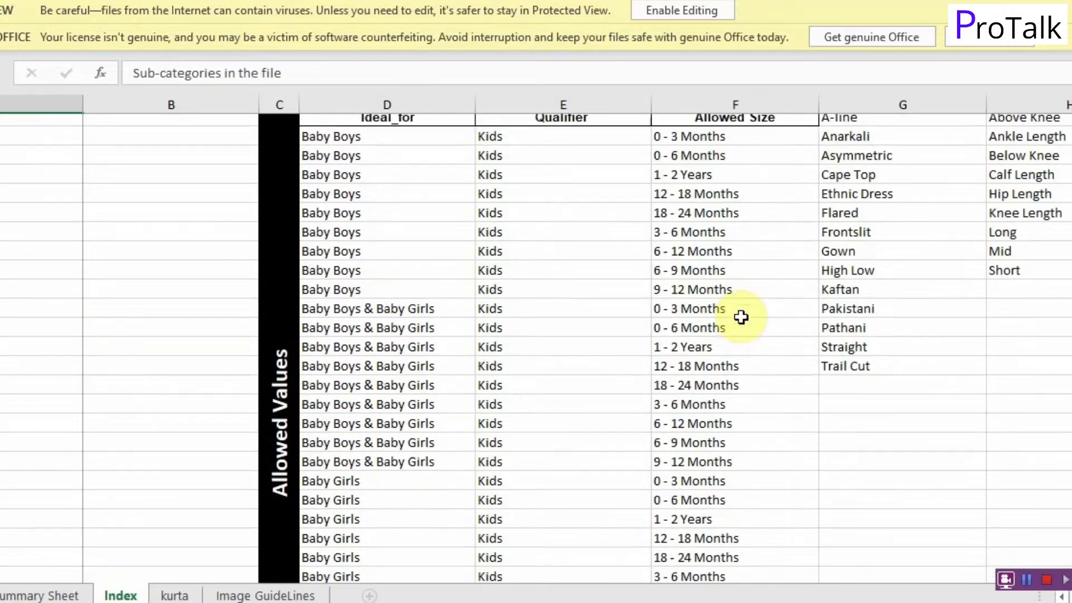
scroll(741, 316, "up", 1)
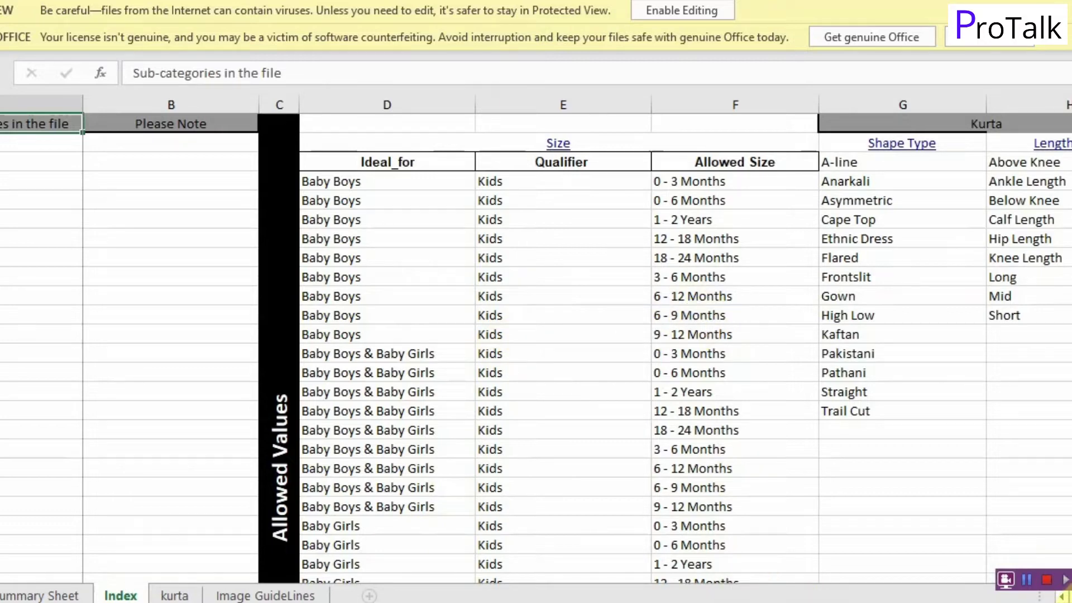
scroll(573, 340, "right", 5)
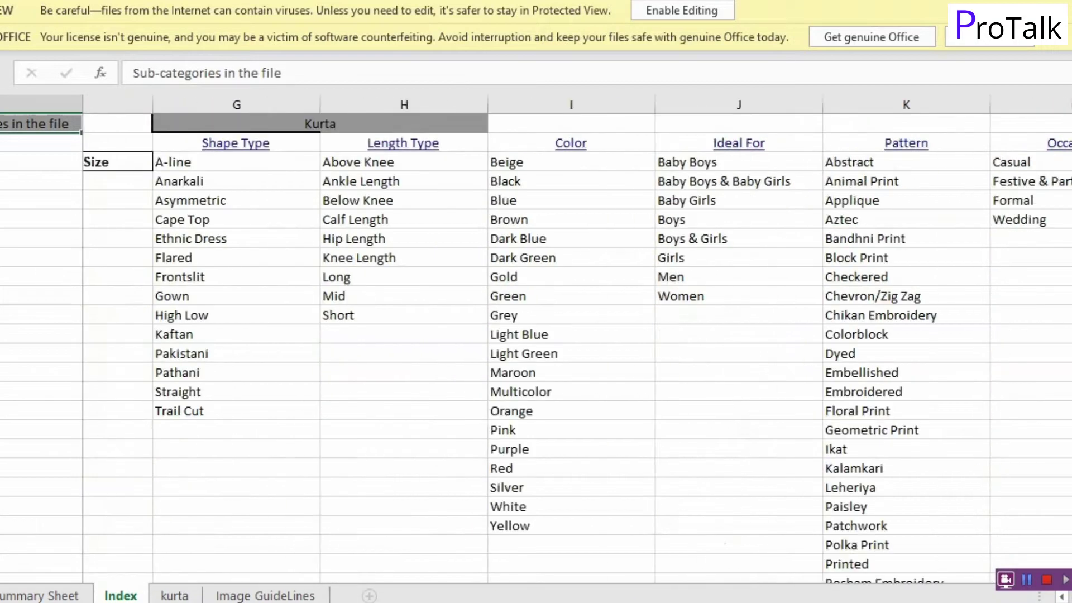
scroll(573, 340, "right", 8)
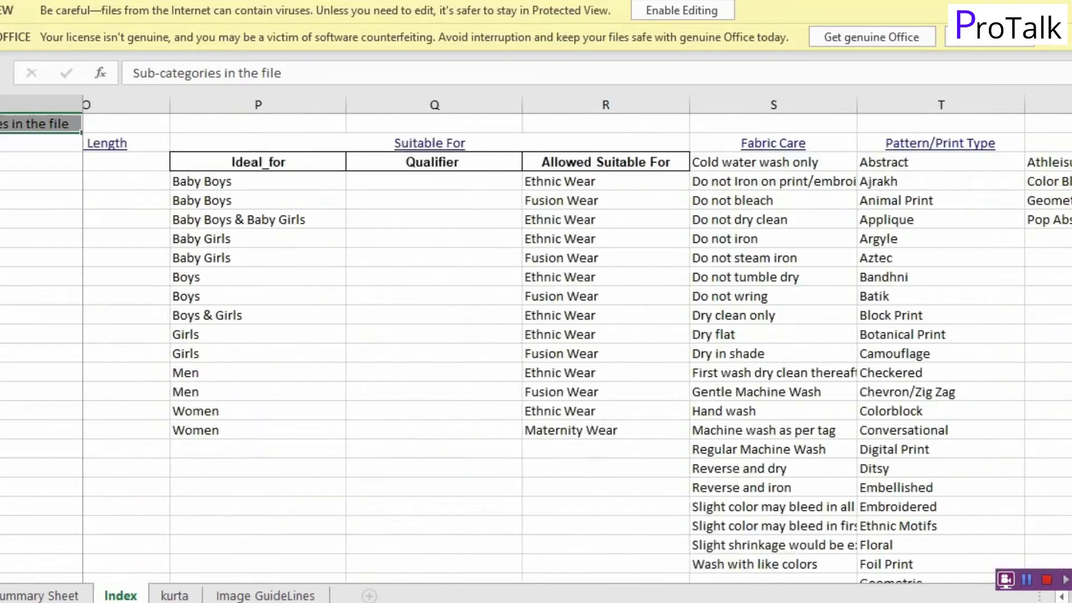
scroll(573, 340, "right", 10)
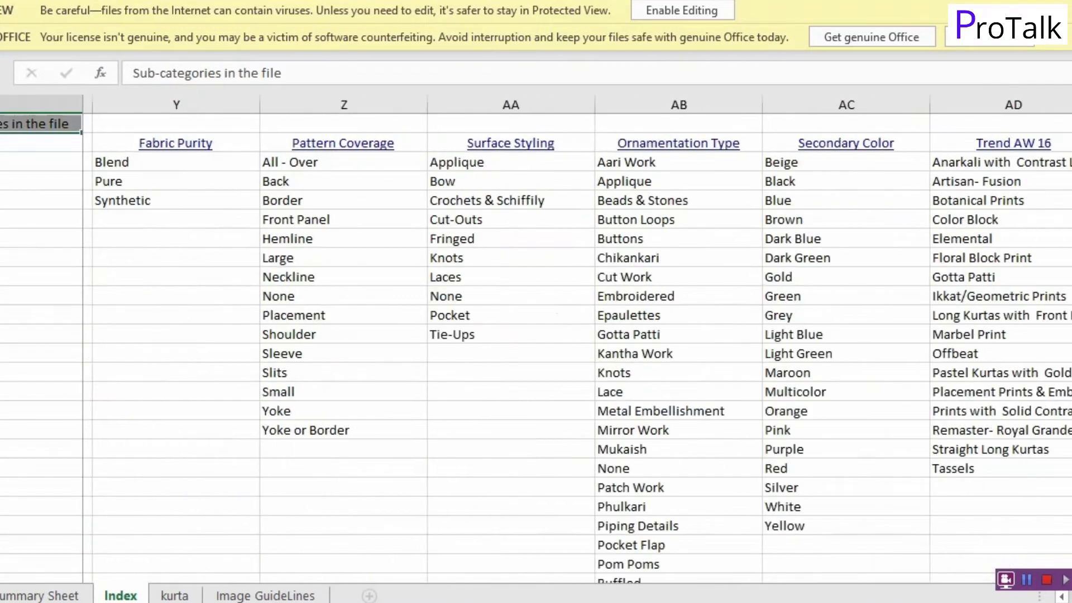
scroll(802, 400, "right", 1)
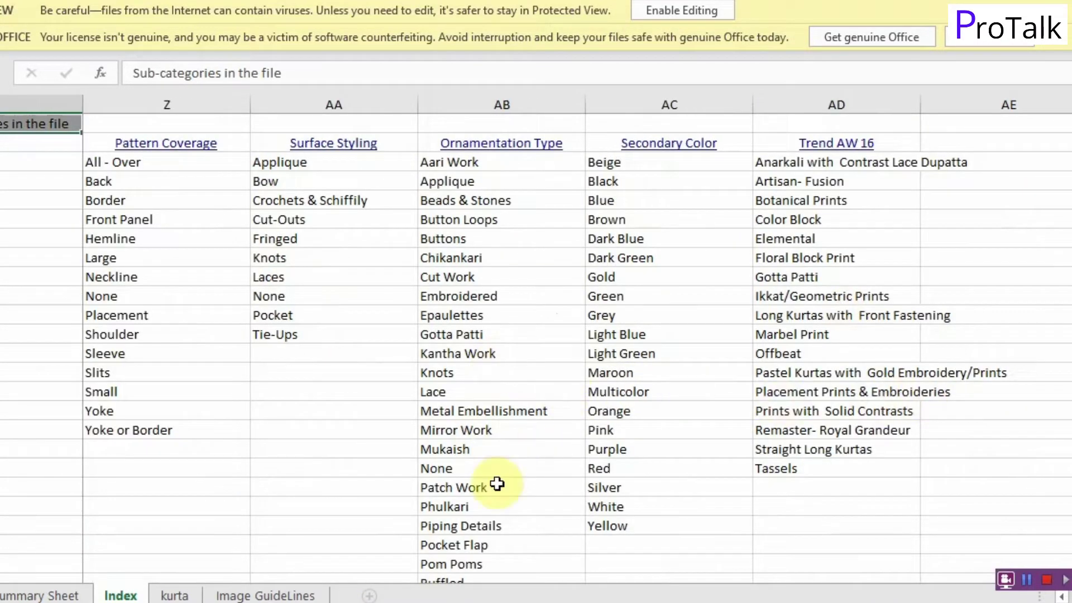
Step: Scan across the kurta sheet's columns, then view the Image GuideLines sheet
left_click(176, 596)
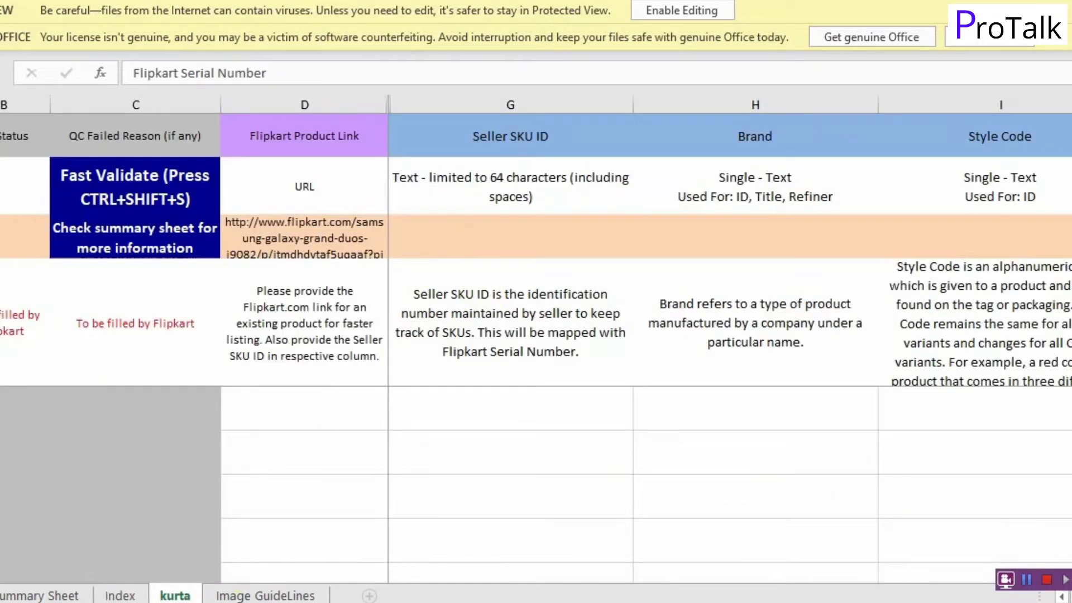
scroll(730, 335, "right", 8)
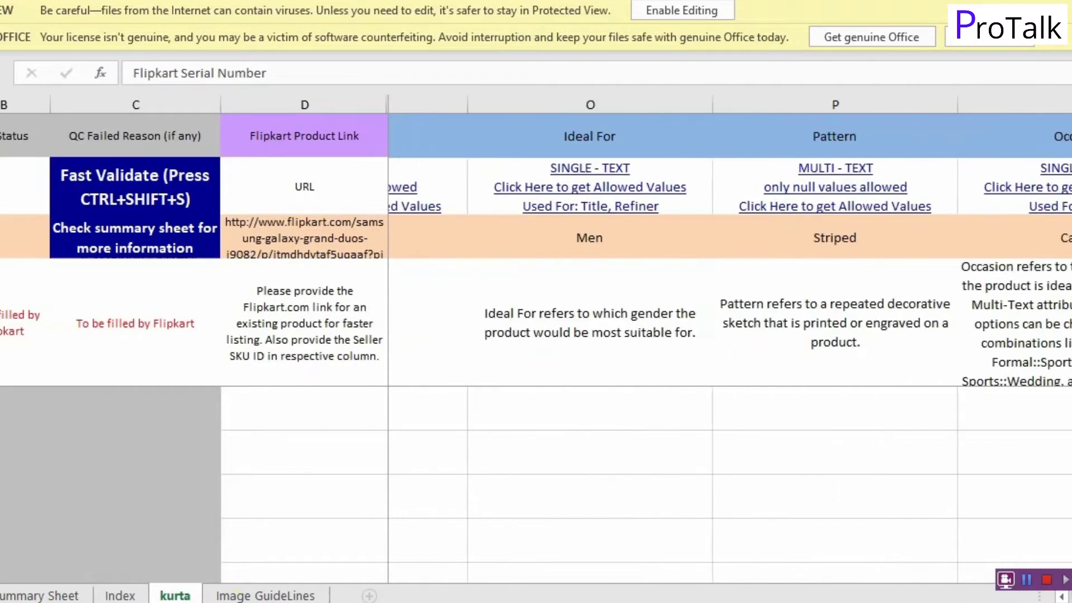
scroll(729, 335, "right", 7)
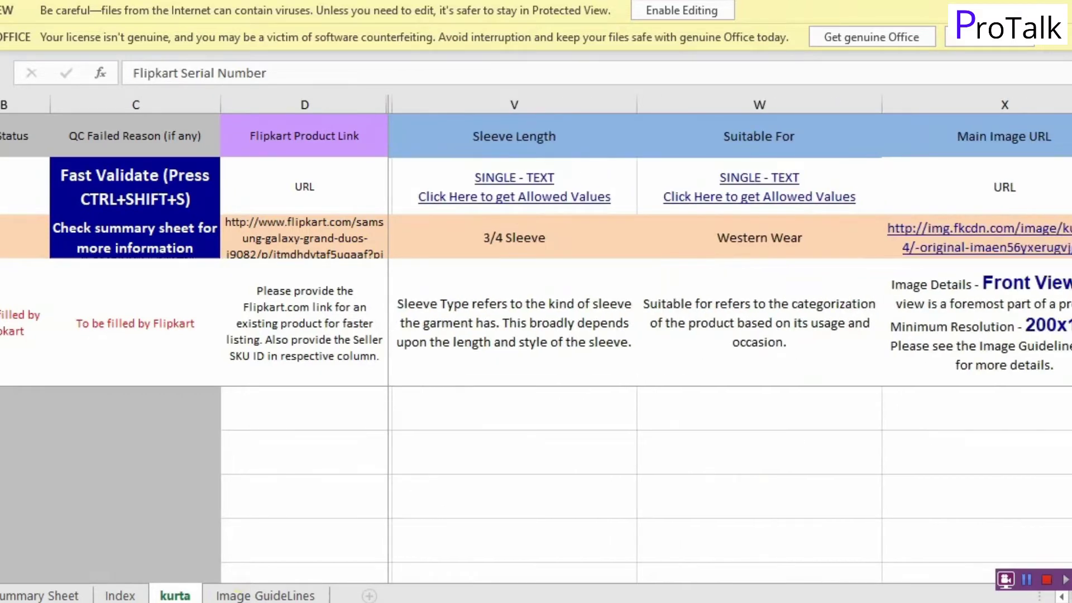
scroll(730, 335, "right", 12)
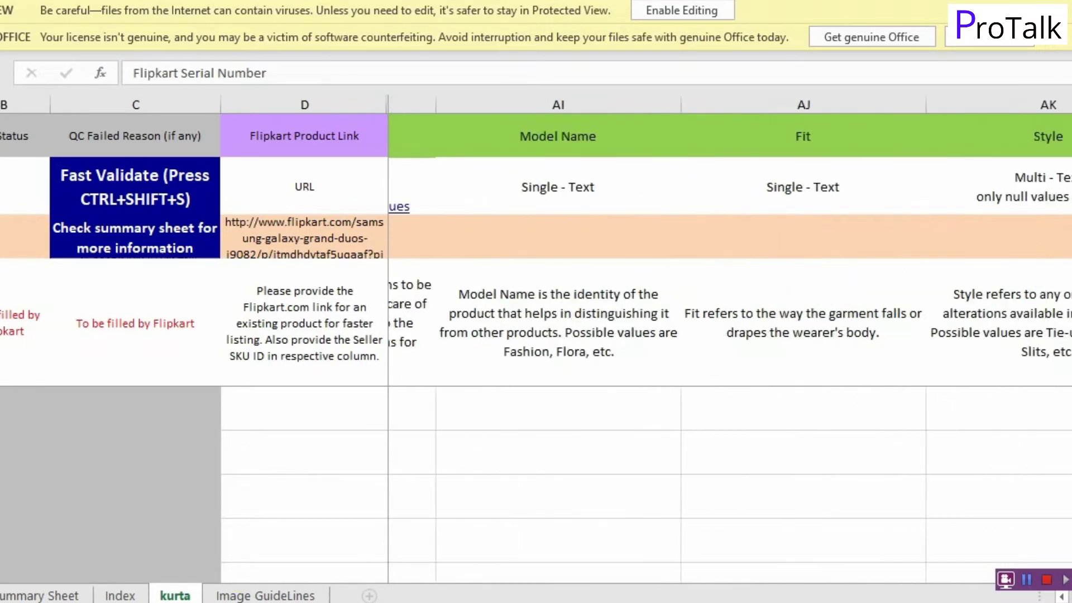
scroll(730, 335, "right", 2)
left_click(273, 596)
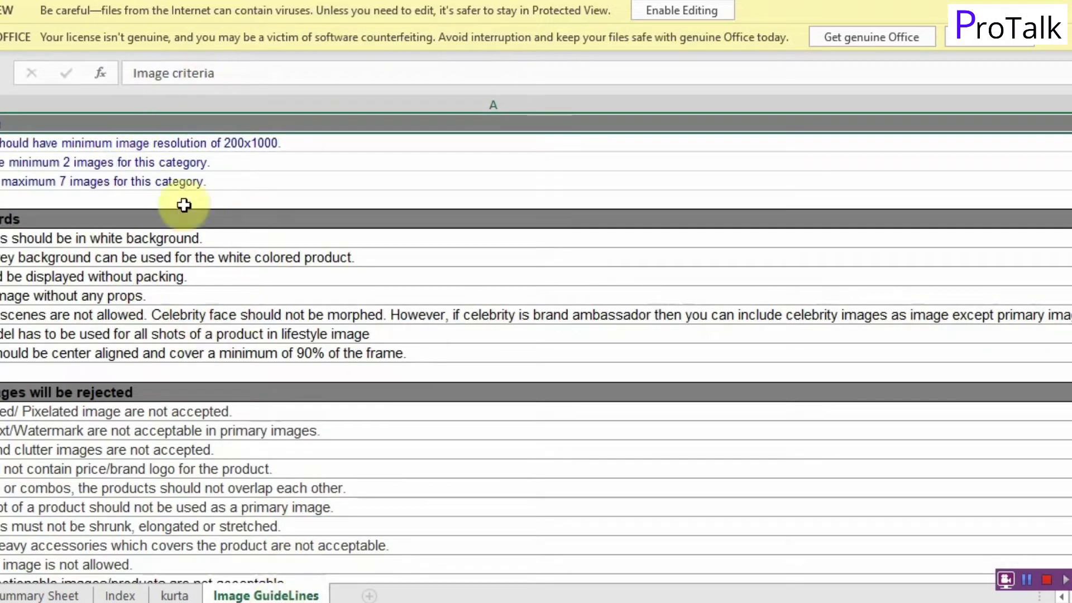
Step: Return to the kurta sheet's Brand column and enable editing of the workbook
left_click(174, 595)
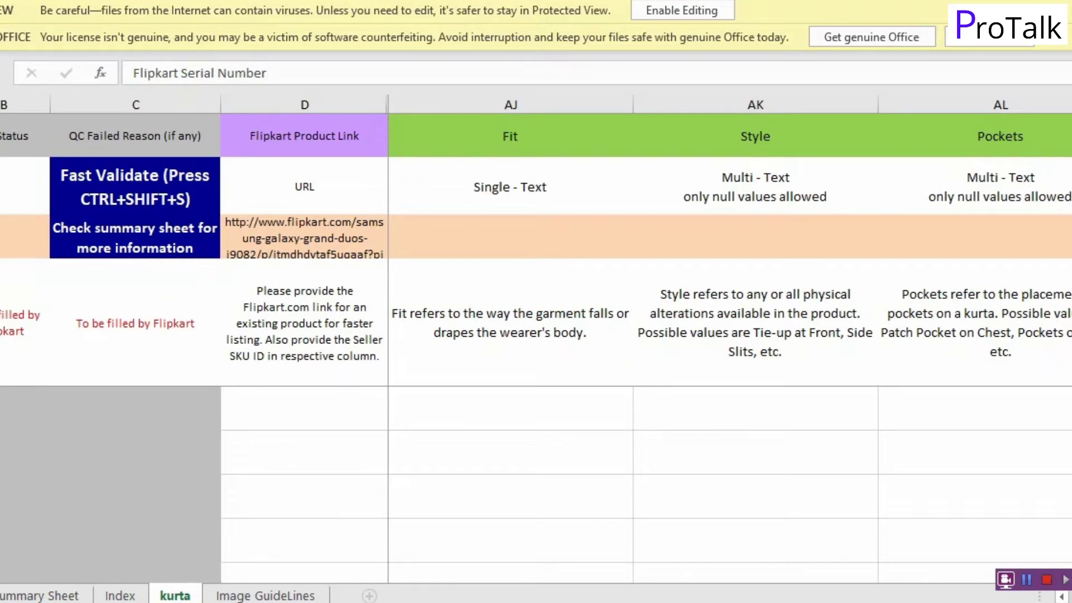
left_click(720, 189)
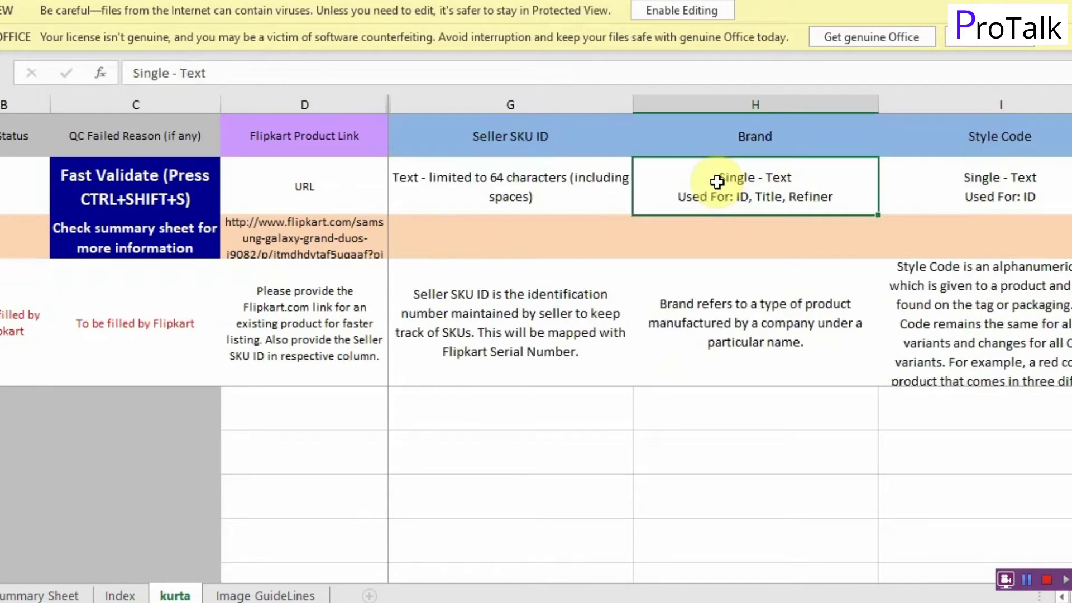
left_click(684, 10)
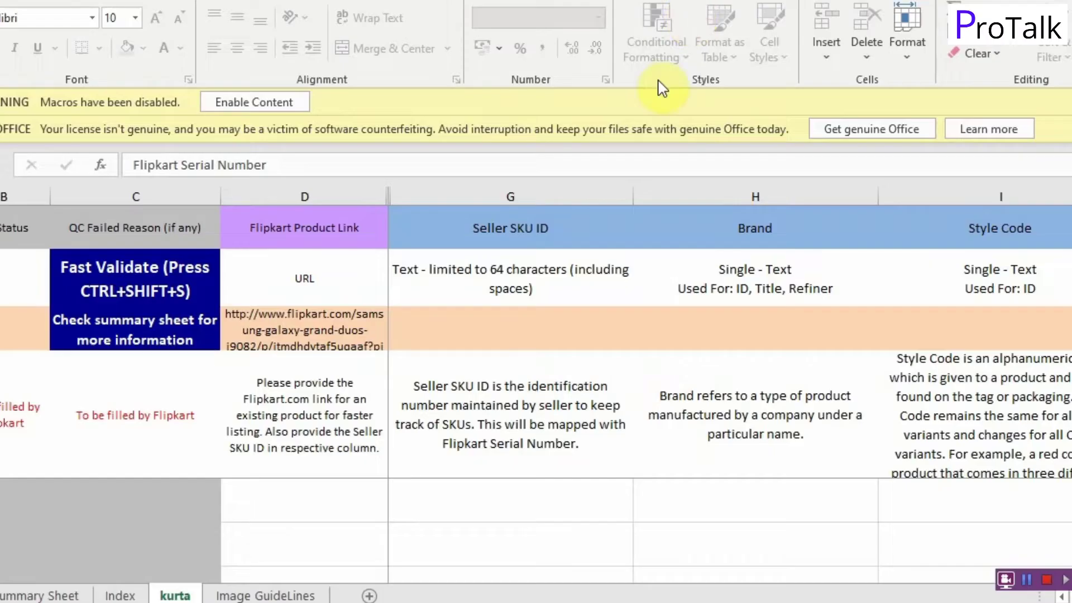
Step: Enable editing and inspect the Brand and Style Code format requirements in the header rows
left_click(755, 238)
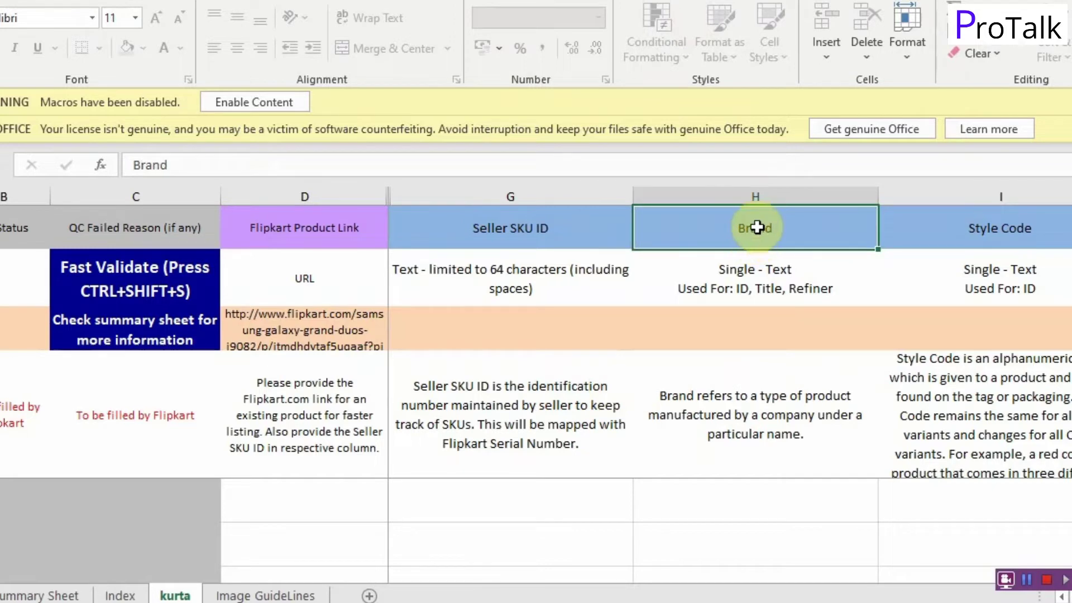
left_click(762, 282)
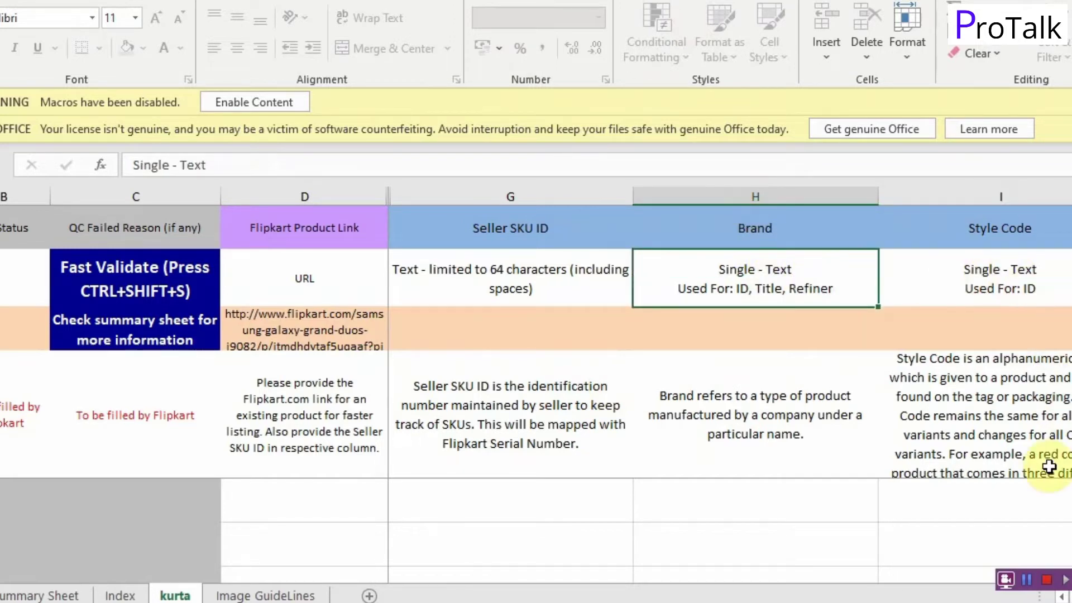
key("Right")
scroll(732, 286, "right", 15)
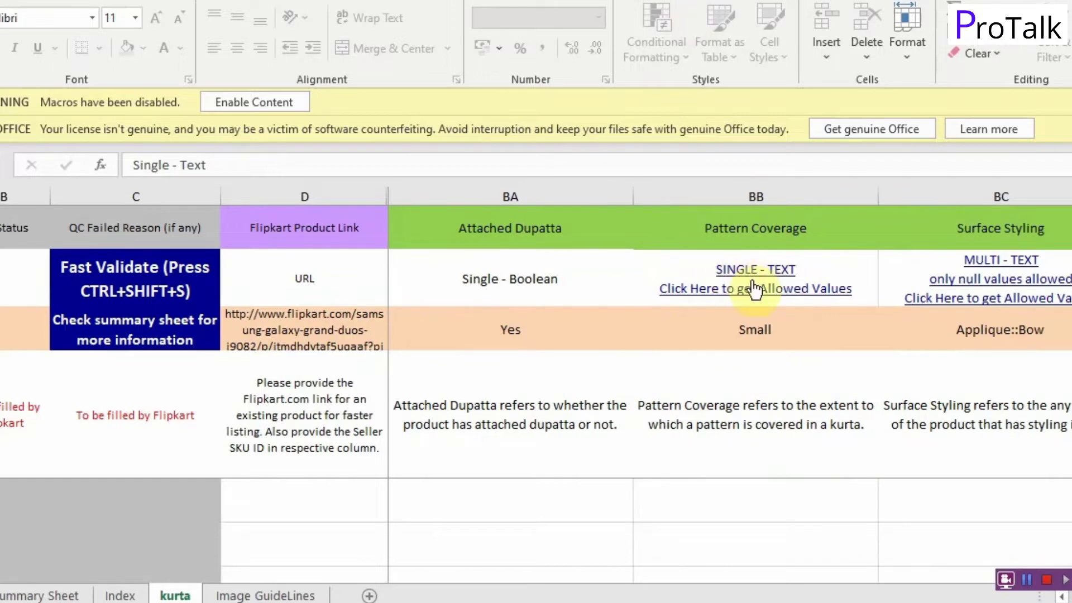
Step: Check Pattern Coverage and Detail placement allowed values on Index, then return to the kurta sheet
left_click(750, 281)
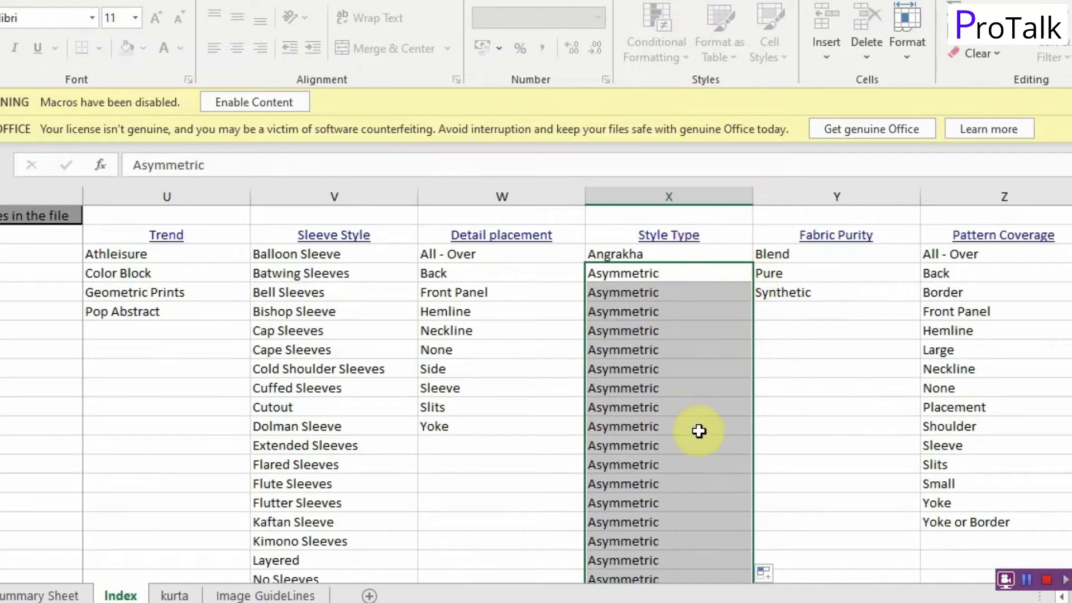
scroll(656, 338, "down", 4)
scroll(657, 342, "up", 3)
scroll(654, 340, "up", 1)
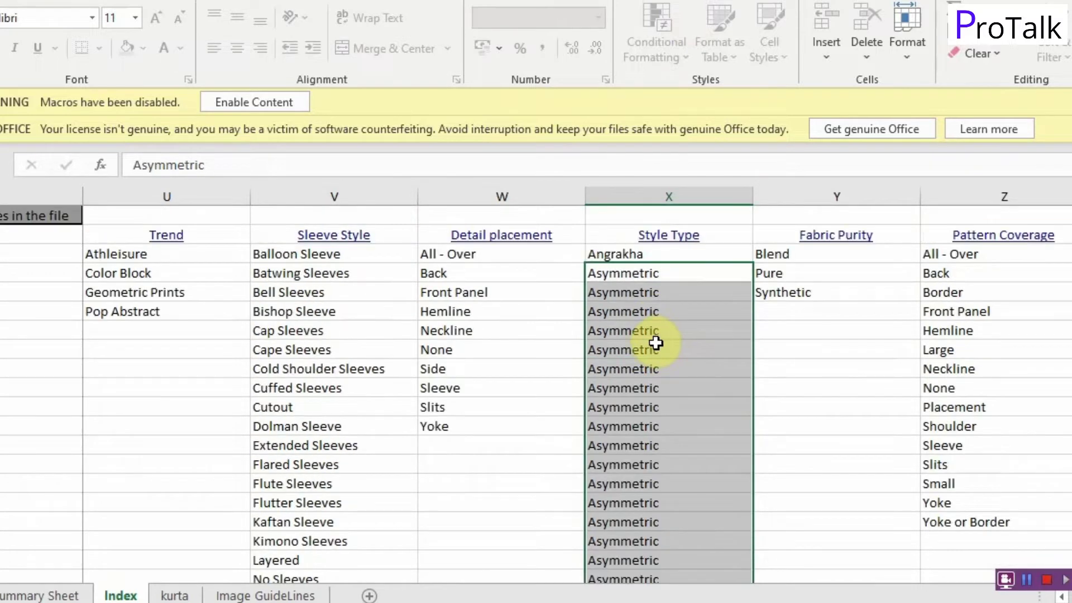
left_click(514, 344)
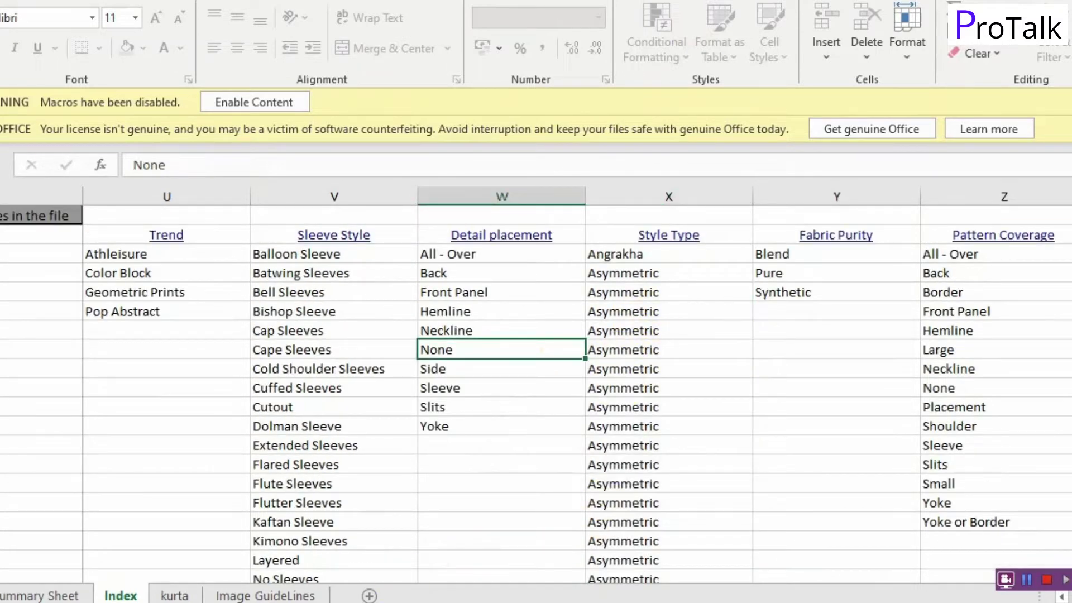
left_click(173, 594)
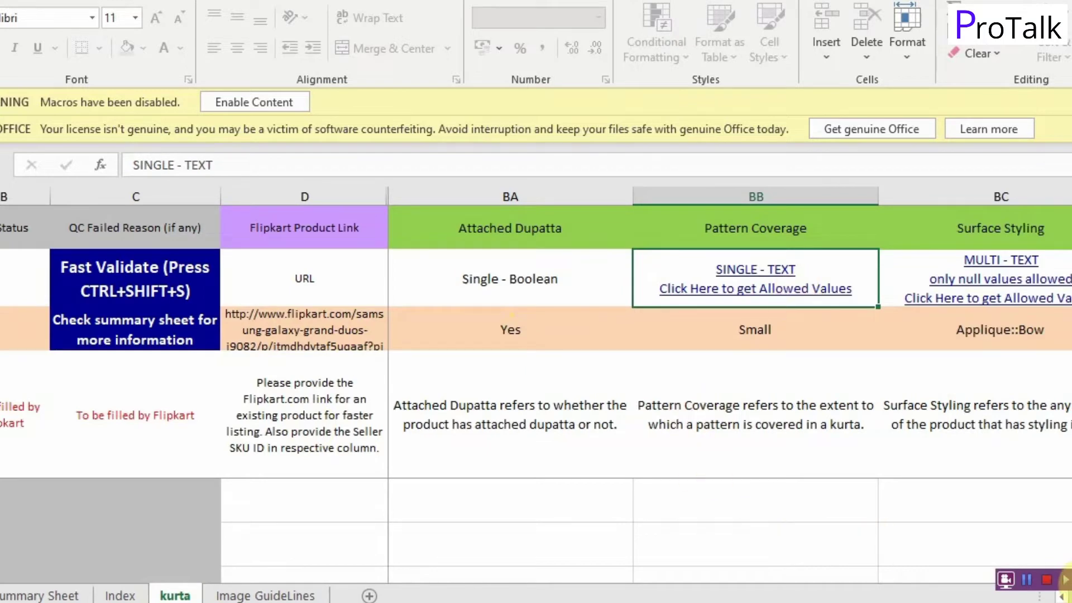
scroll(578, 416, "left", 10)
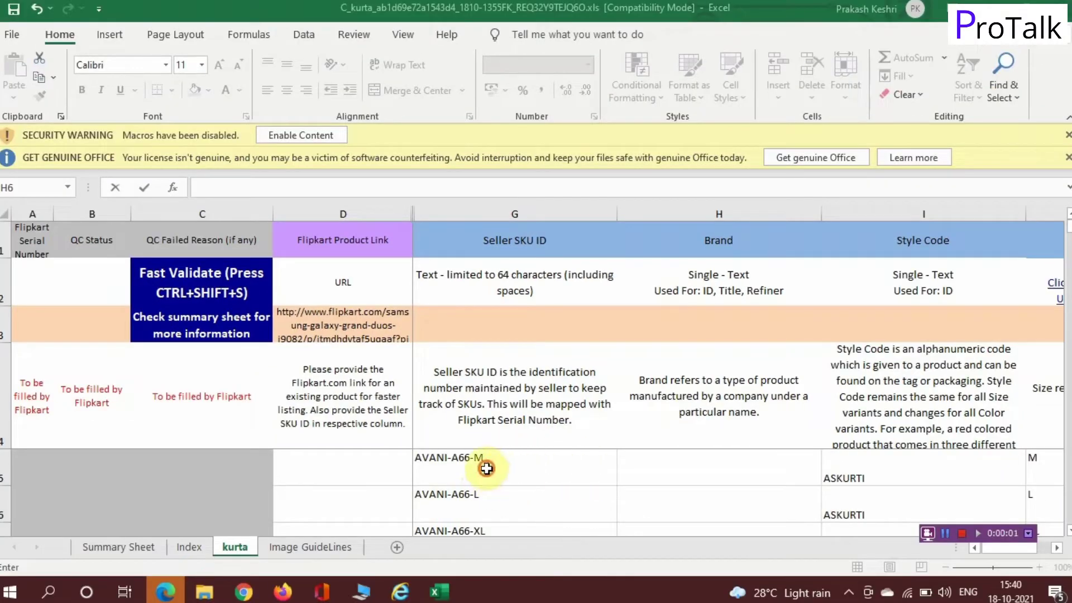
left_click(487, 468)
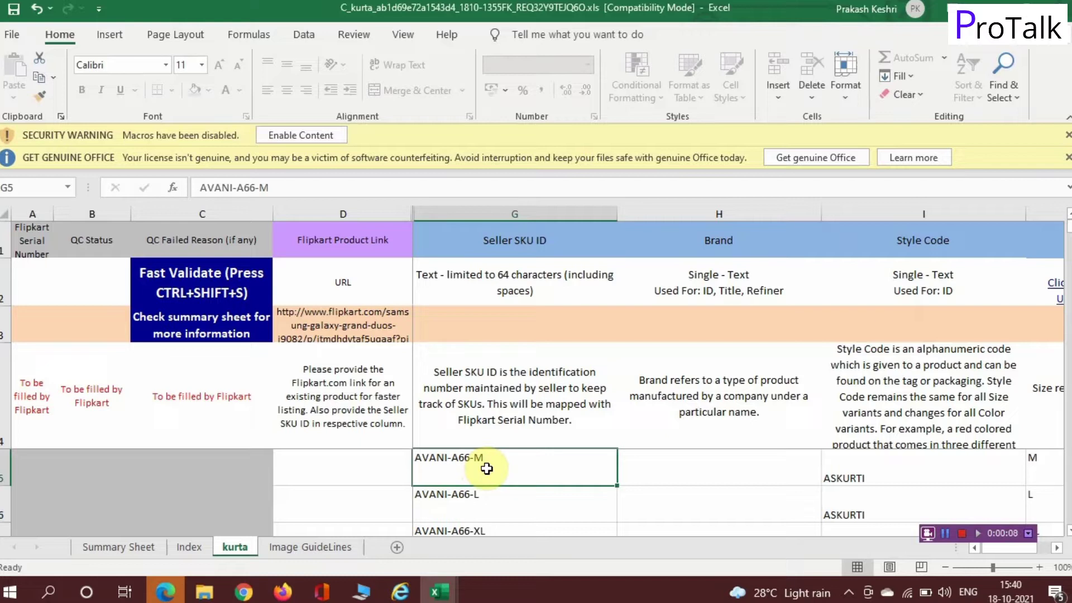
key("Tab")
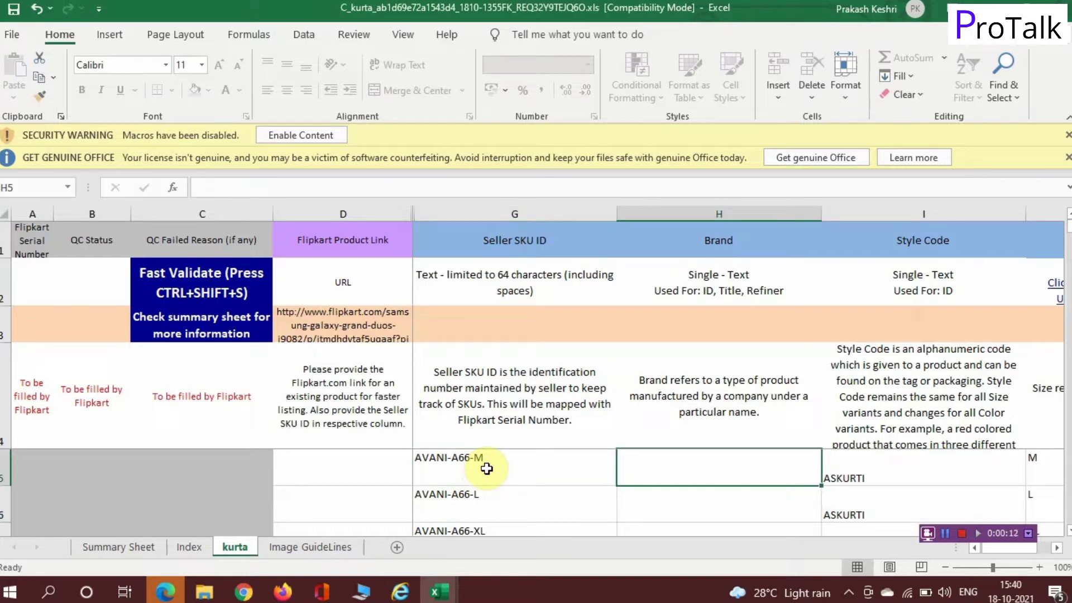
key("Tab")
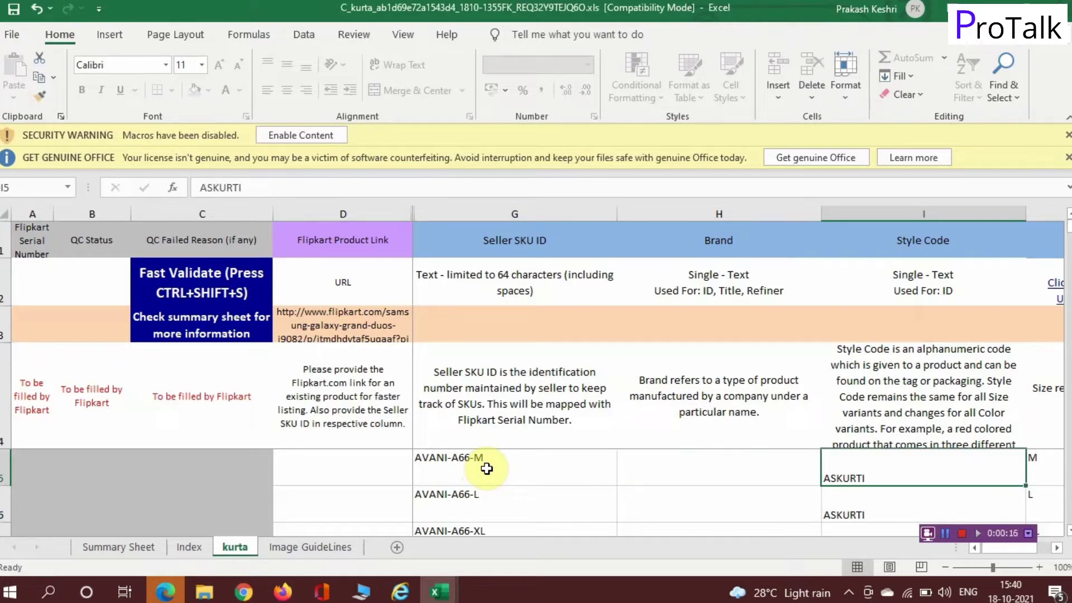
key("Tab")
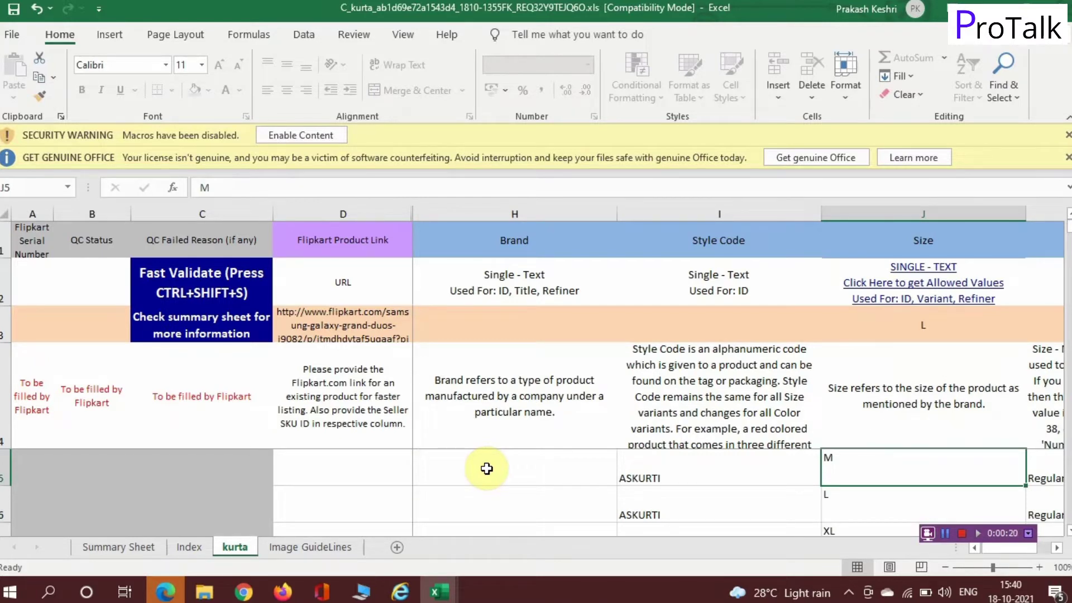
key("Tab")
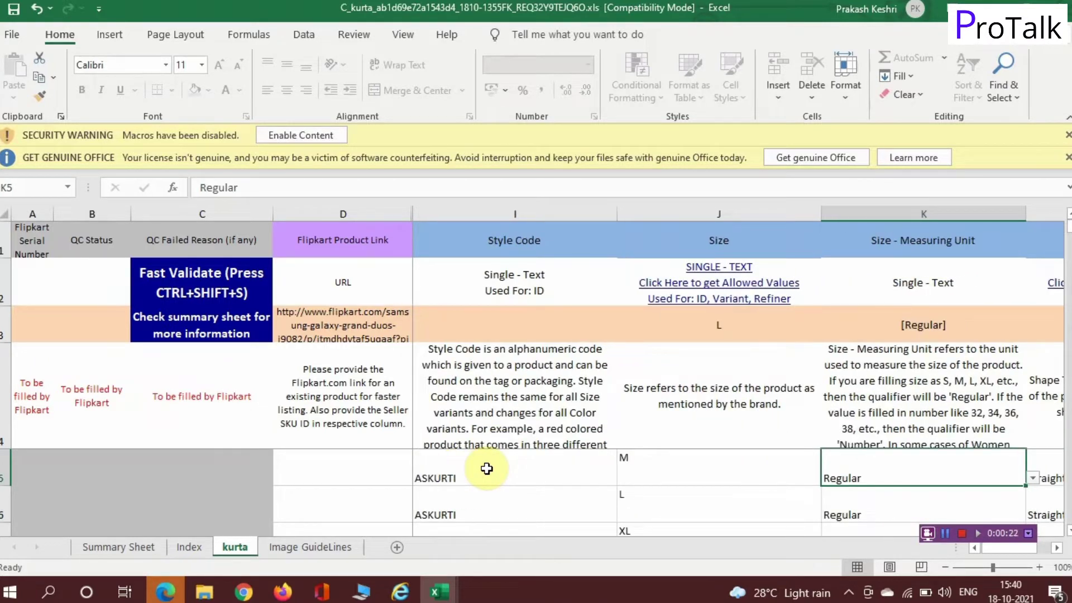
key("Tab")
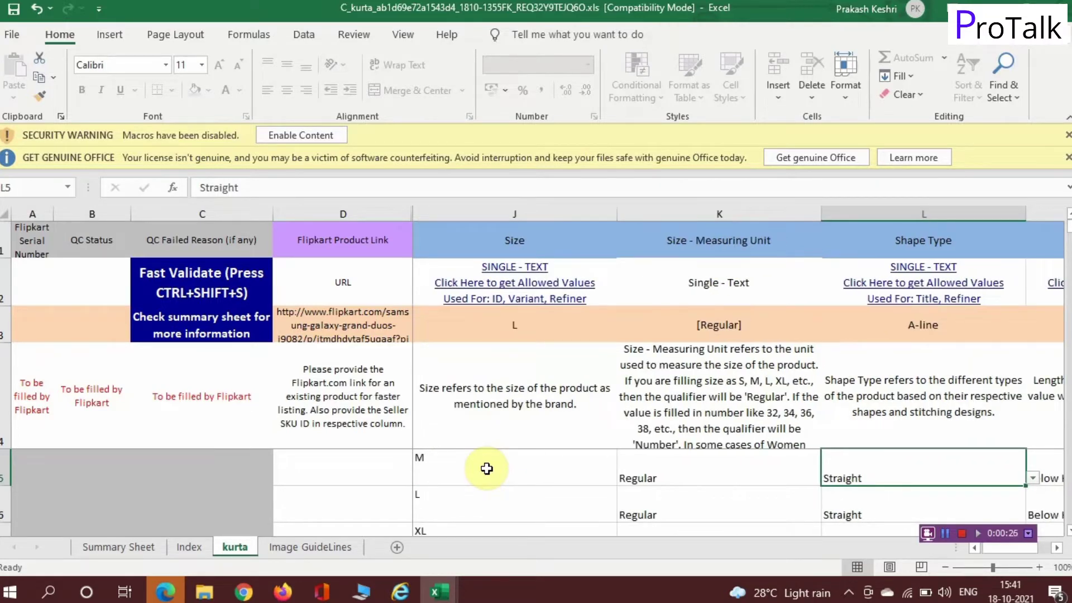
key("Tab")
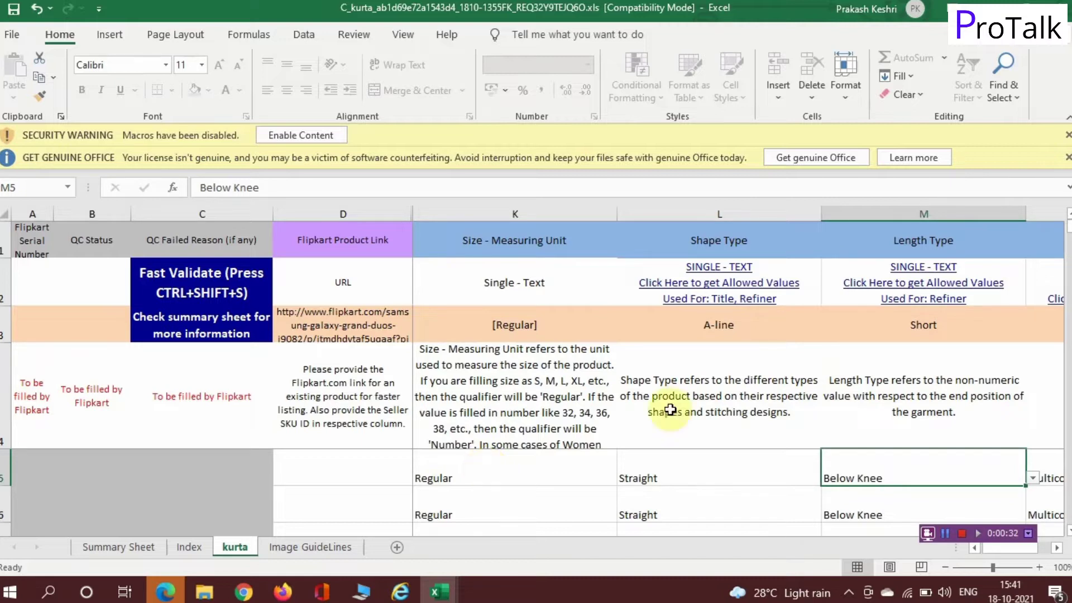
left_click(1035, 480)
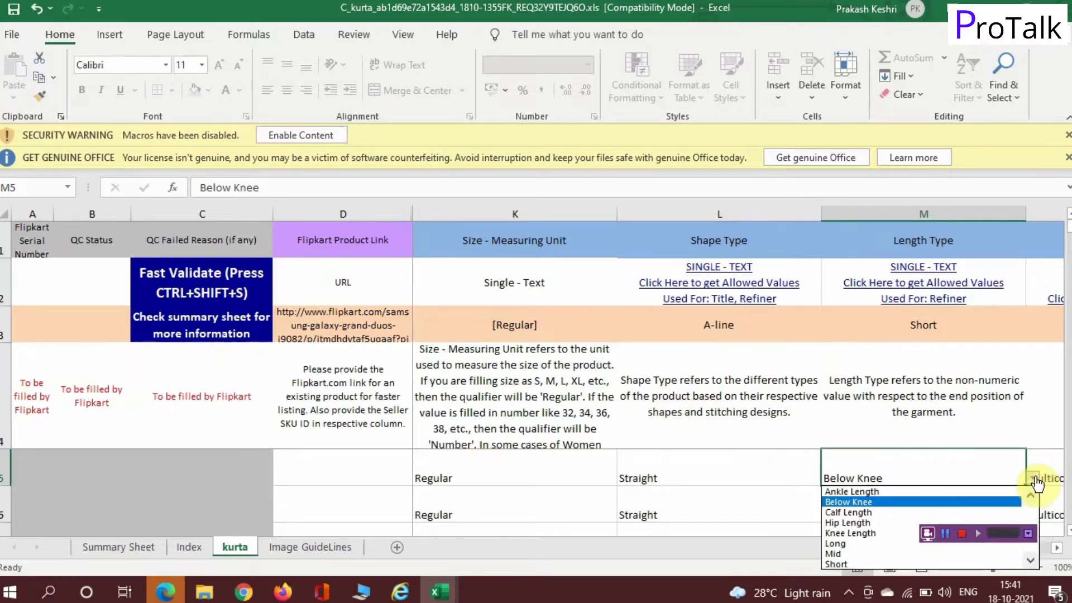
key("Escape")
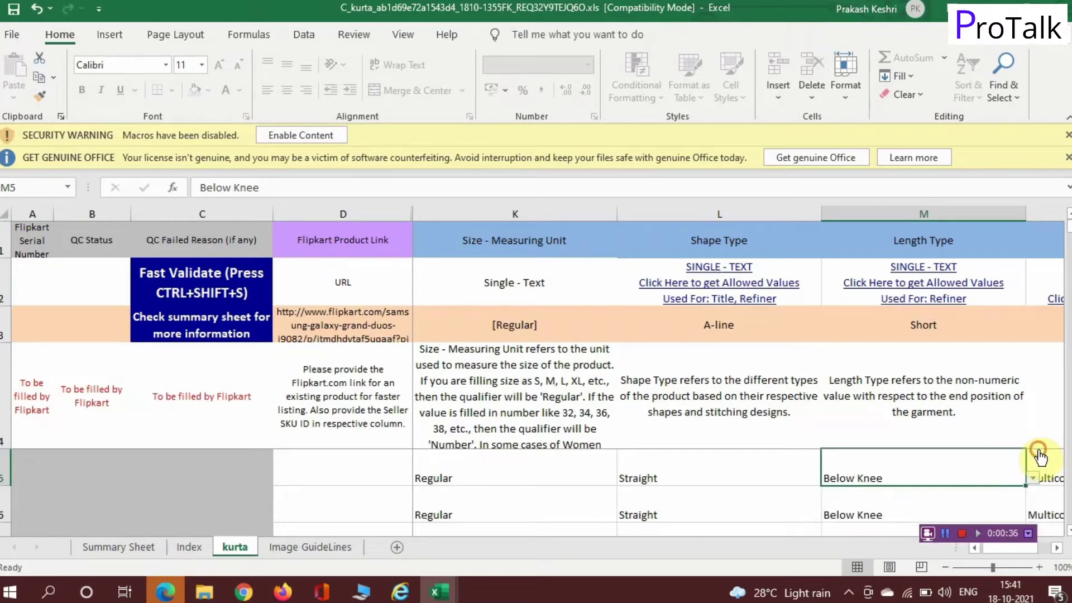
key("Right")
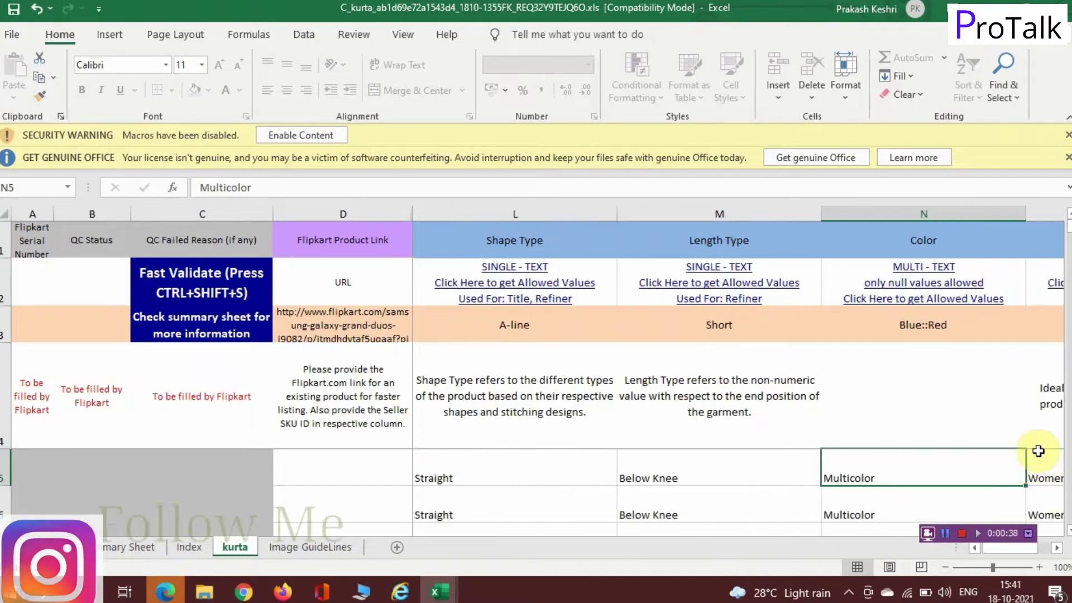
key("Right")
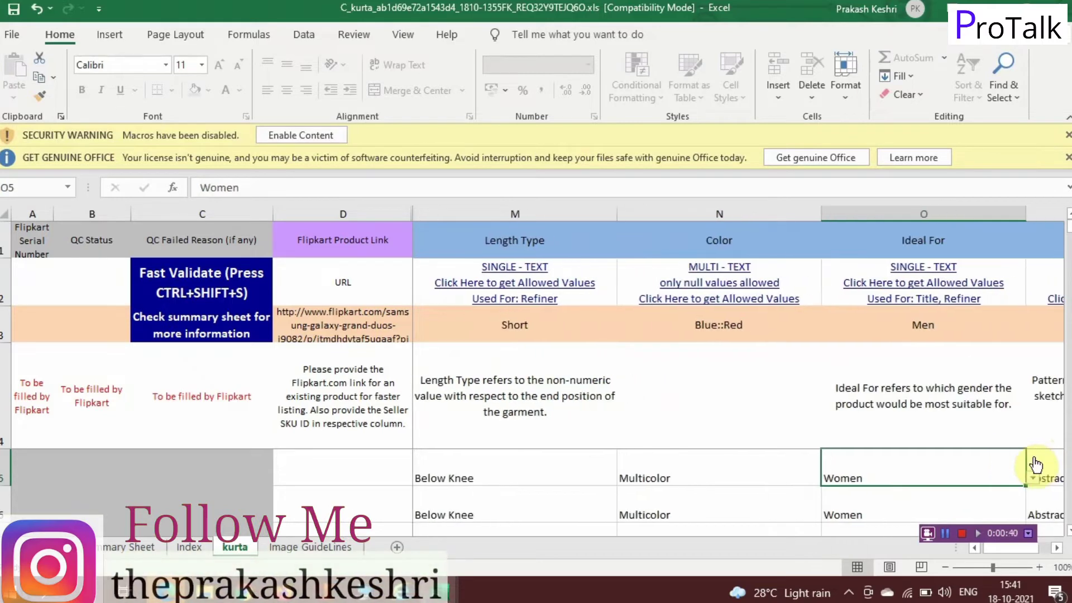
key("Right")
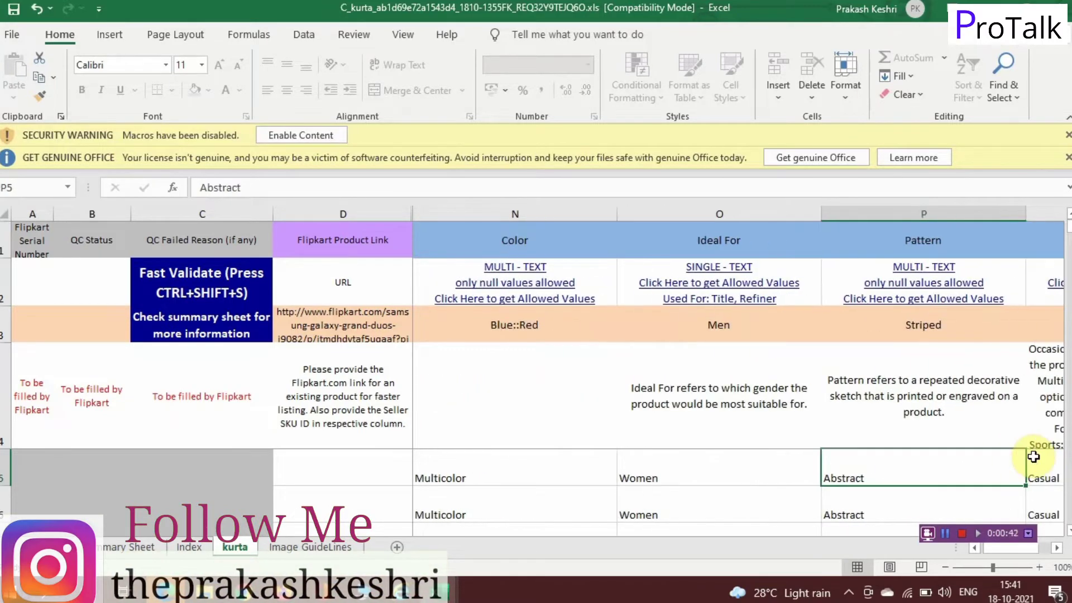
key("Right")
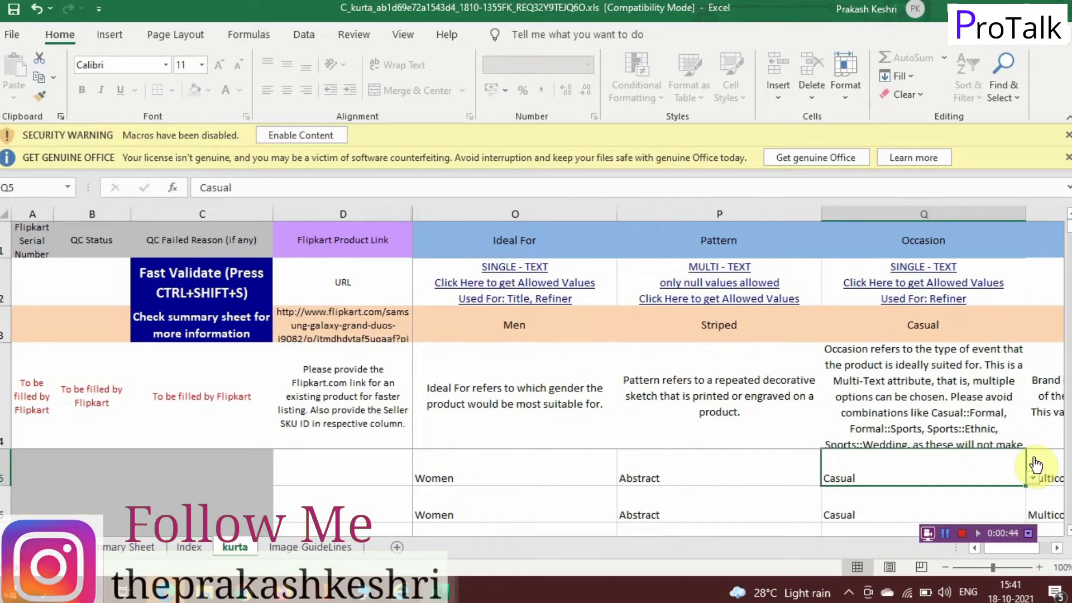
key("Right")
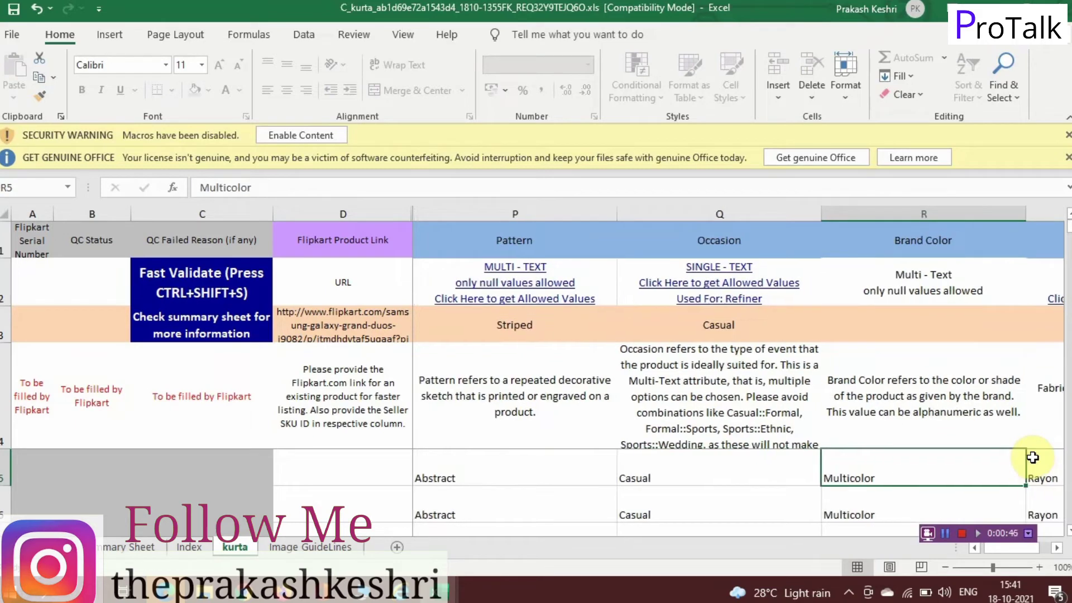
key("Right")
key("Right")
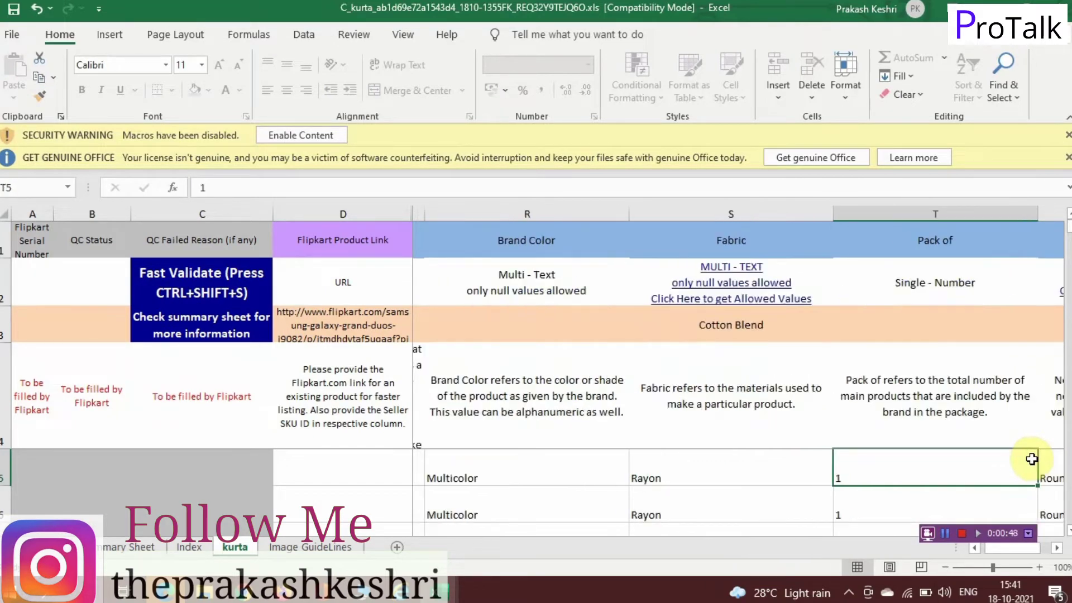
key("Right")
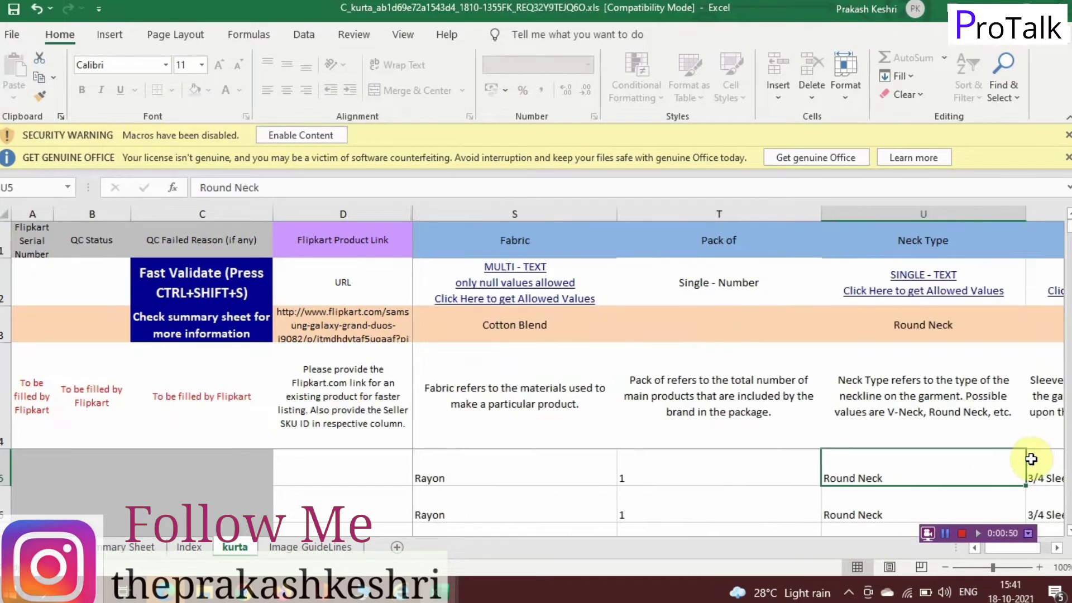
key("Right")
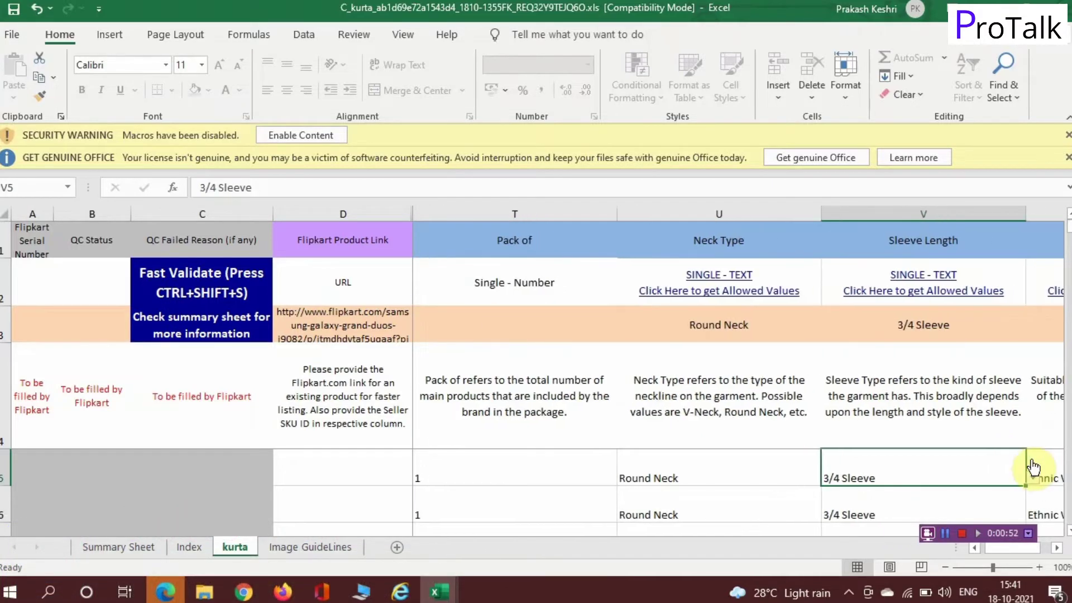
key("Right")
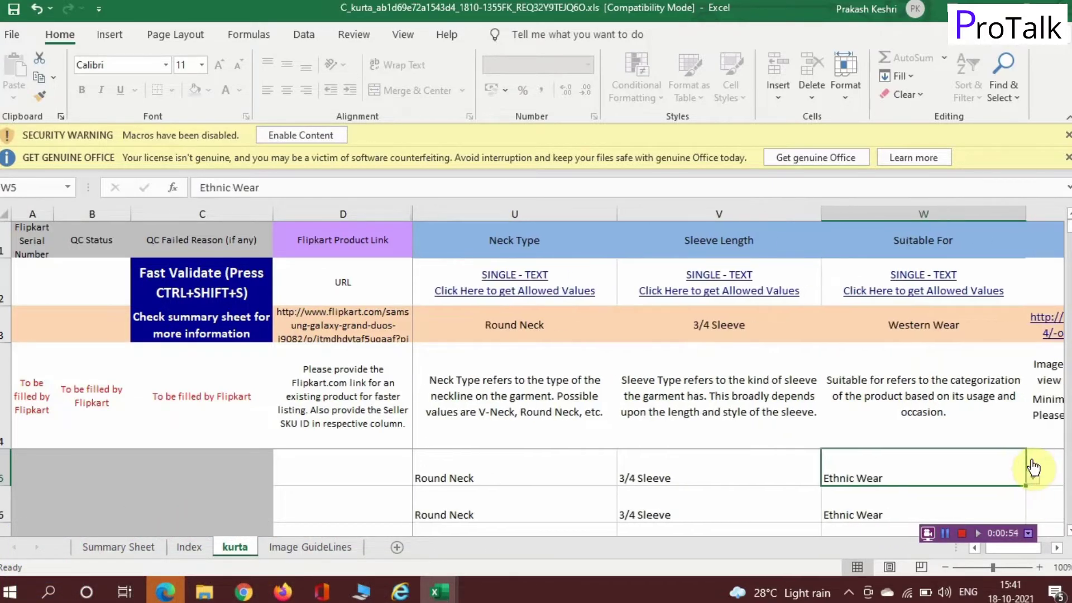
key("Right")
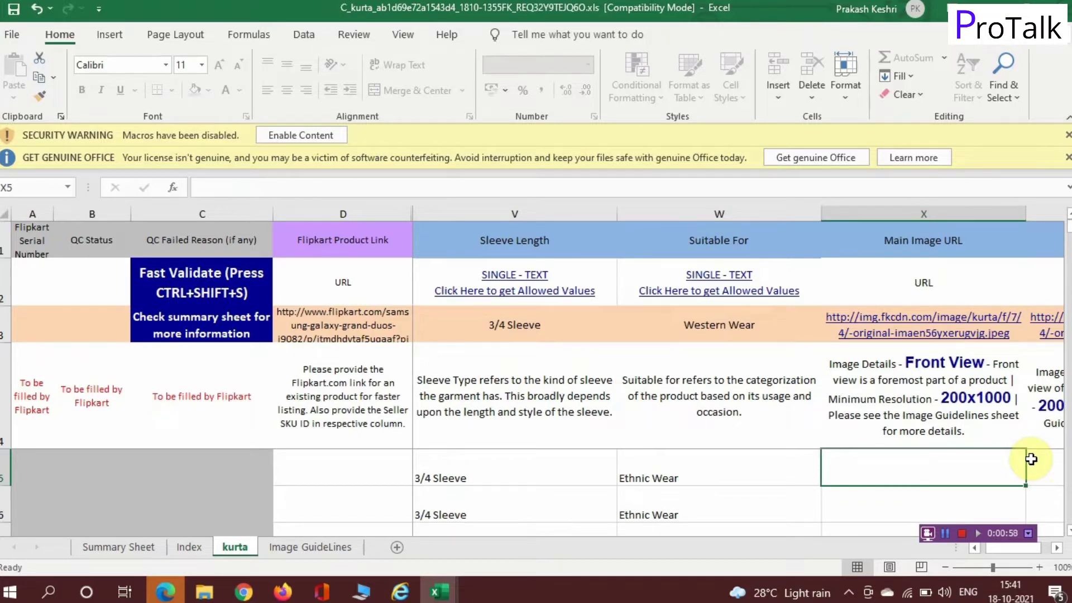
key("Right")
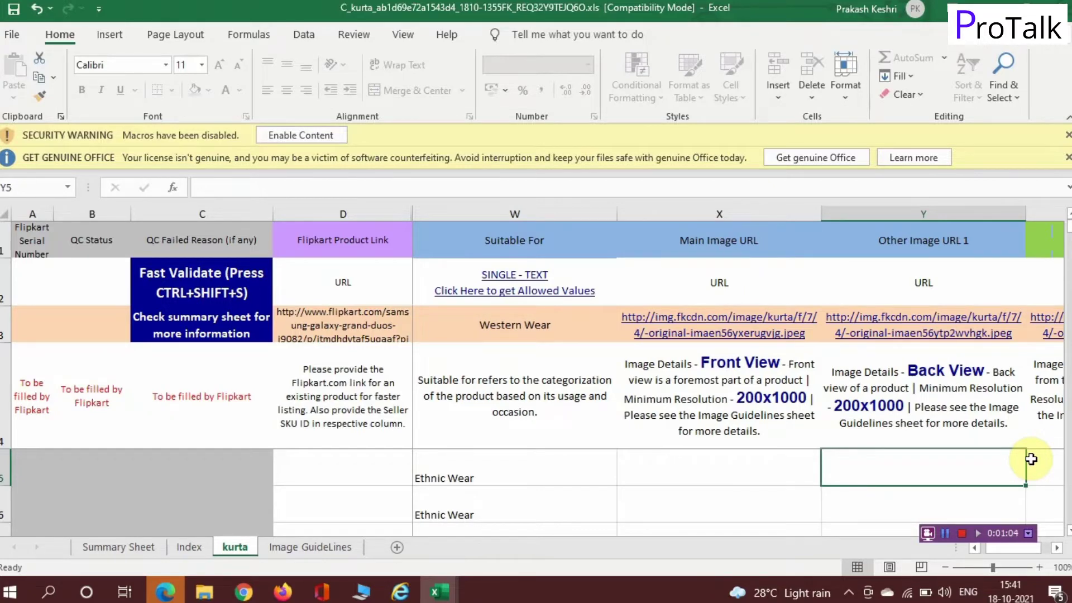
key("Right")
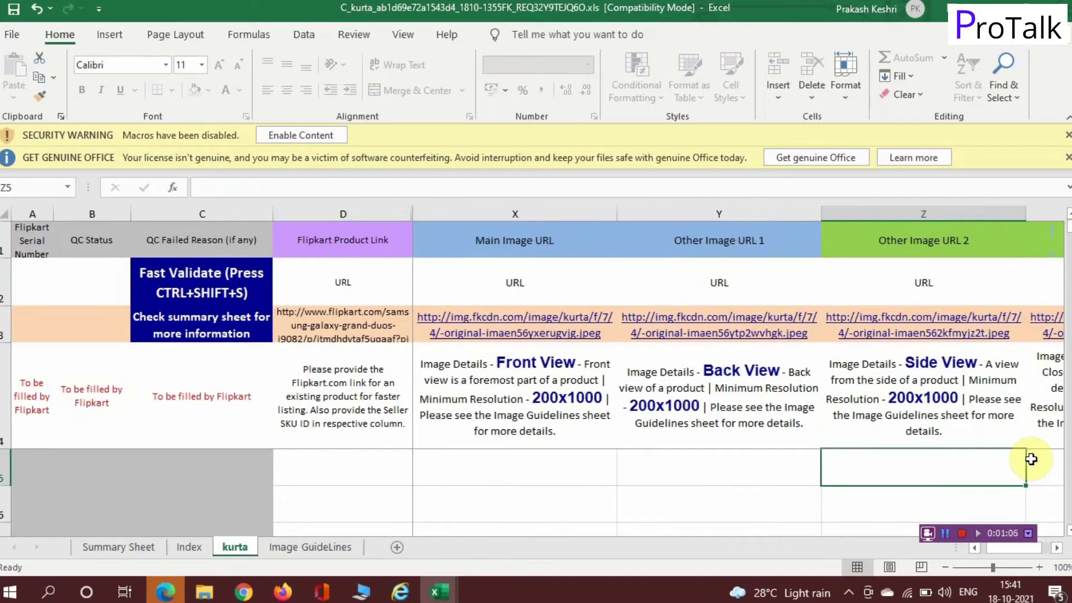
key("Right")
key("Right")
key("Right")
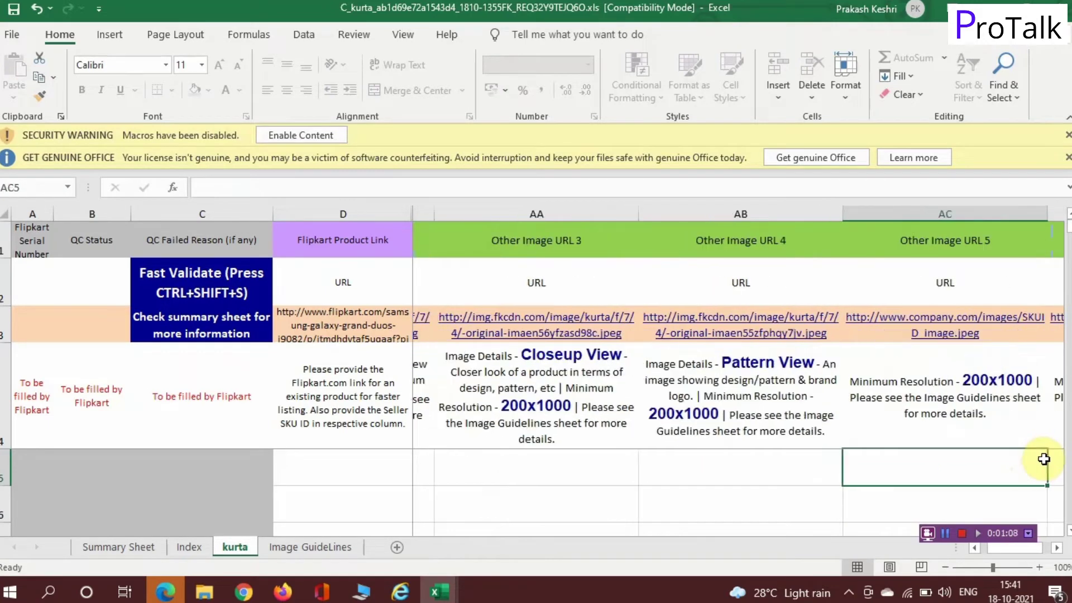
key("Right")
key("Right")
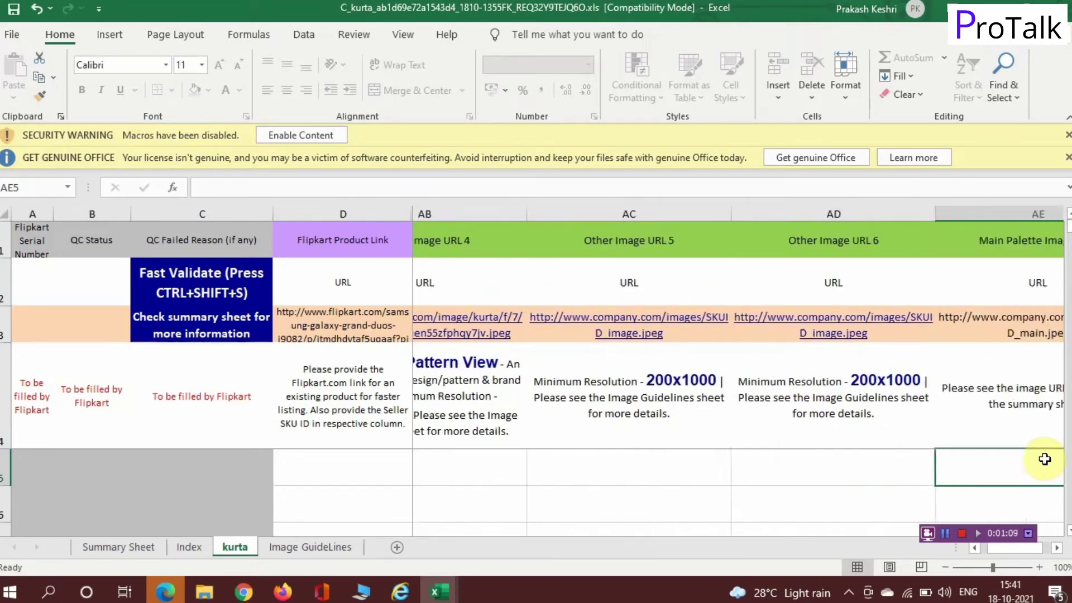
key("Right")
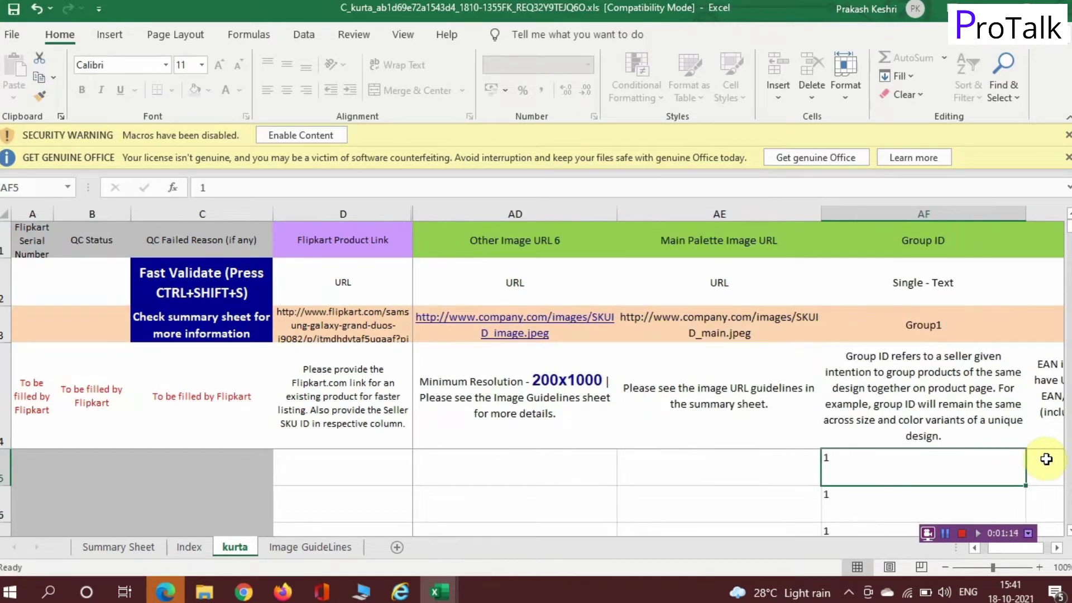
key("Down")
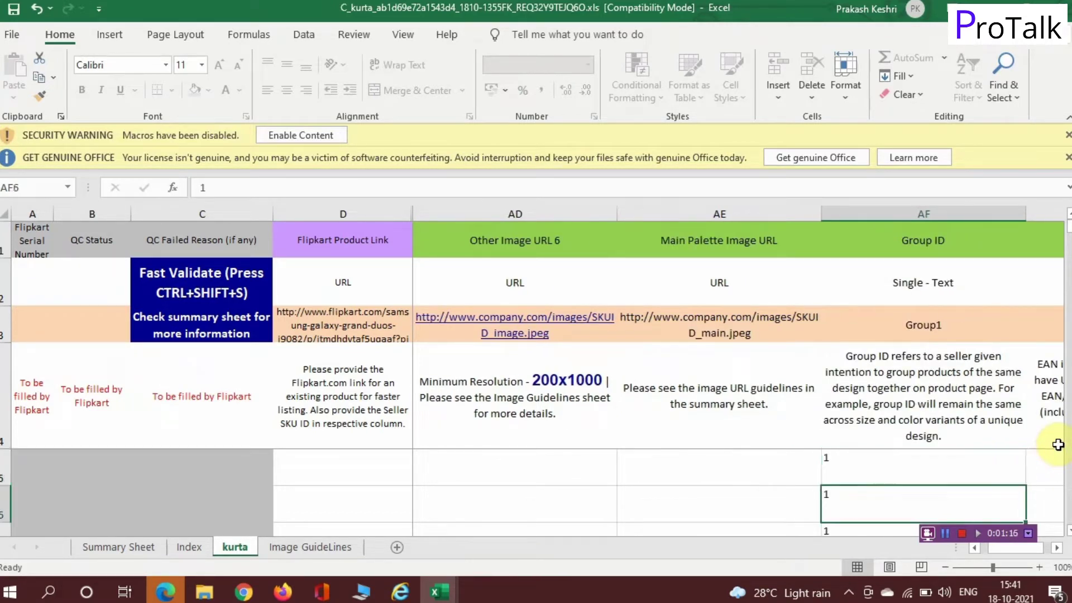
key("Down")
key("Down")
key("Down")
key("Up")
key("Up")
key("Up")
key("Up")
key("Up")
key("Up")
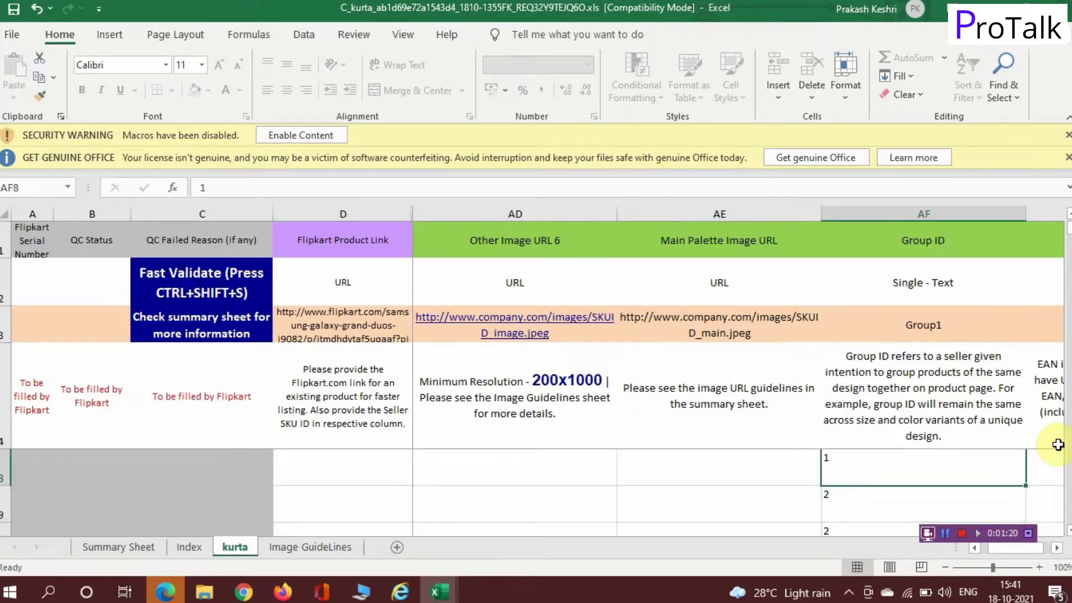
key("Down")
key("Down")
key("Down")
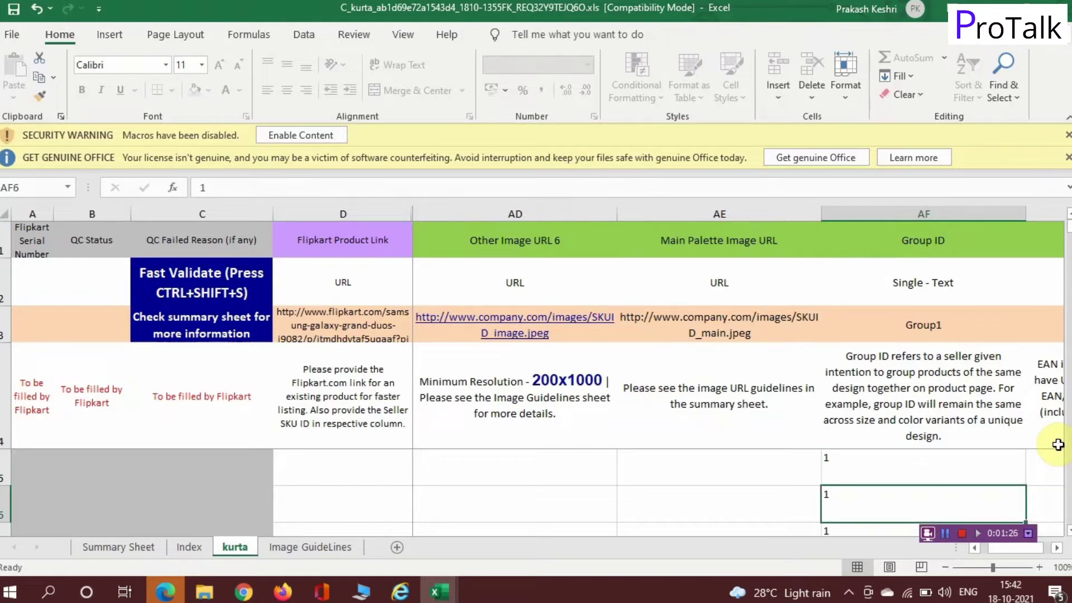
key("Down")
key("Down")
key("Down")
key("Down")
key("Down")
key("Down")
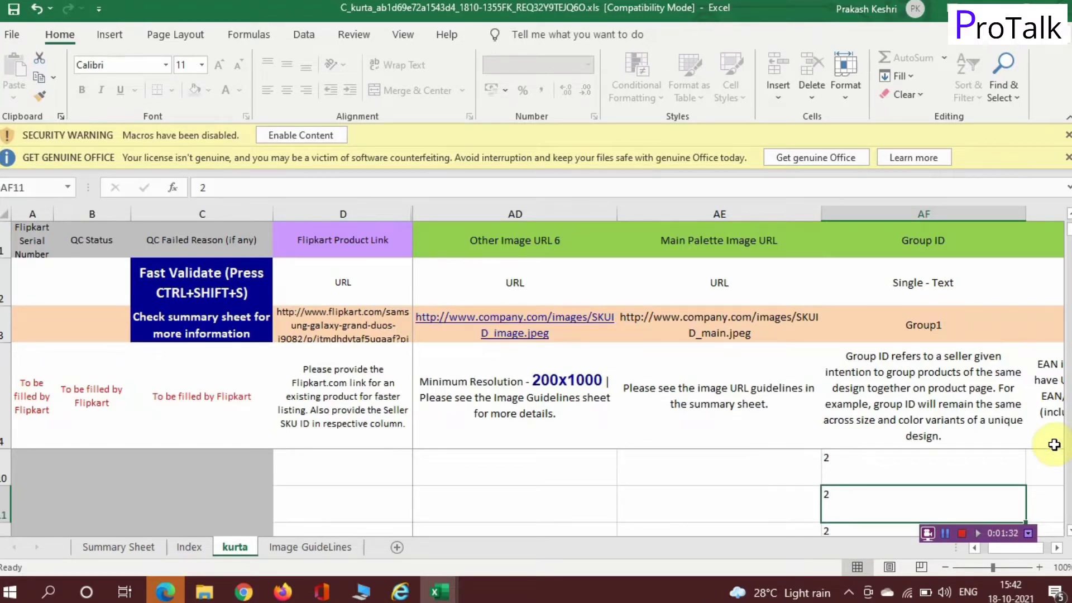
key("Down")
key("Down")
key("Down")
key("Down")
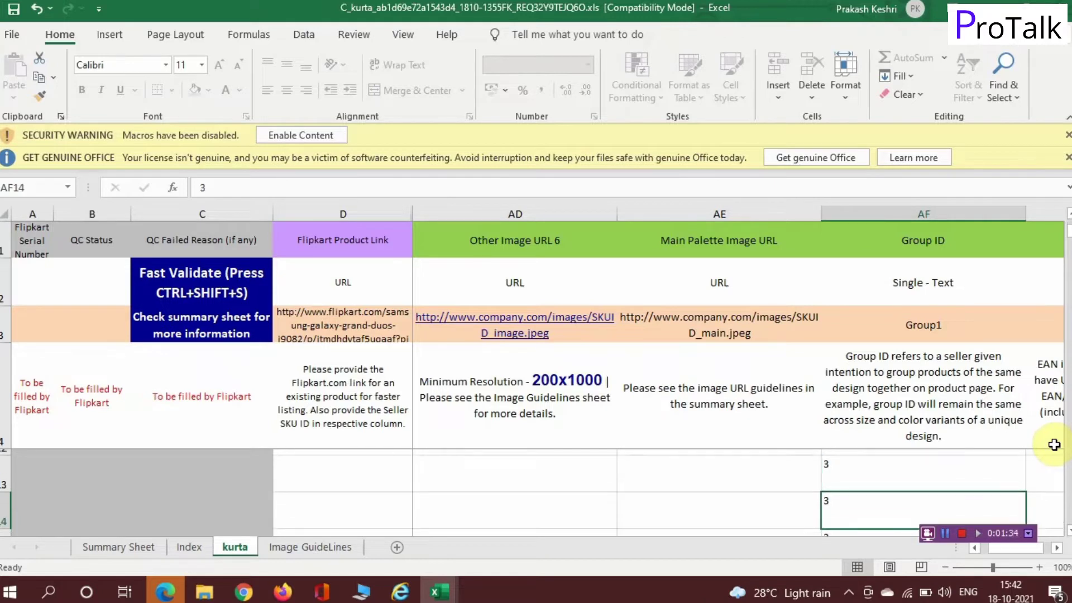
key("Down")
key("Down")
key("Down")
key("Down")
key("Down")
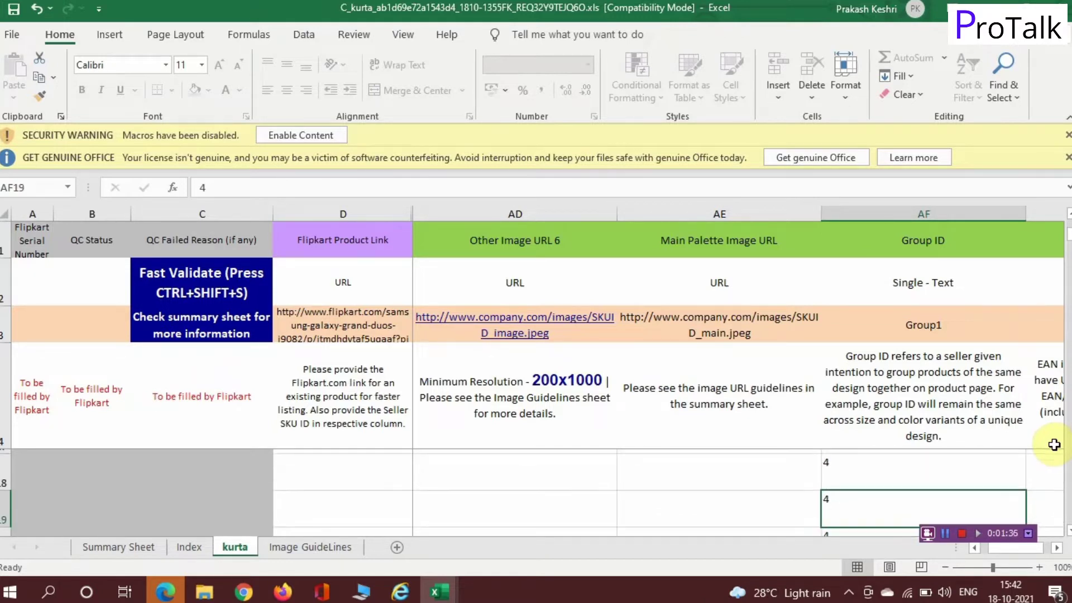
key("Up")
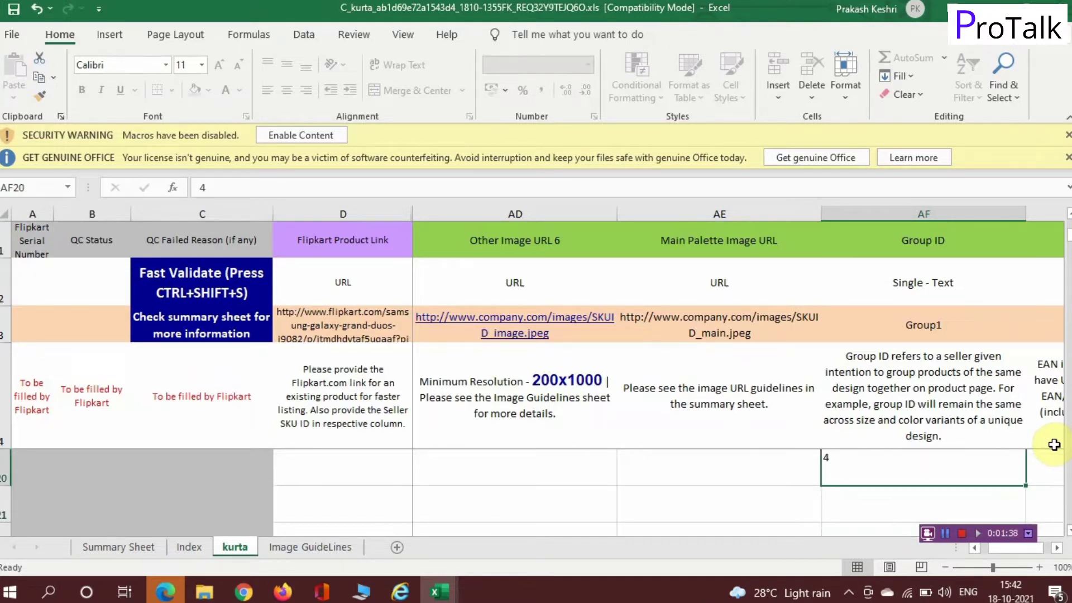
key("Up")
key("Up")
key("Up")
key("Up")
key("Up")
key("Up")
key("Up")
key("Up")
key("Up")
key("Up")
key("Up")
key("Up")
key("Up")
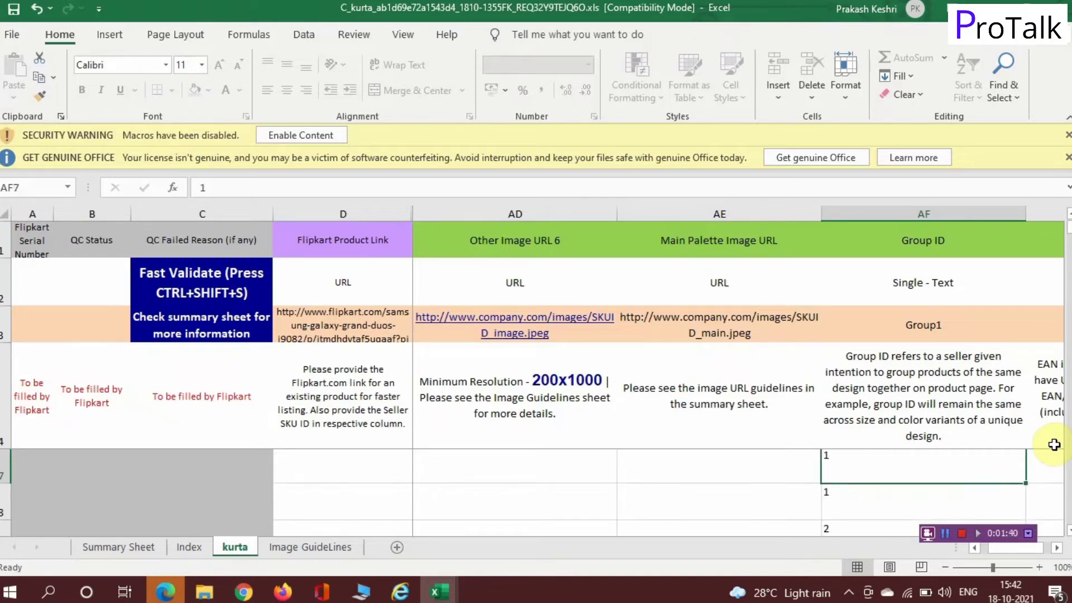
key("Up")
key("Up")
key("Up")
key("Up")
key("Down")
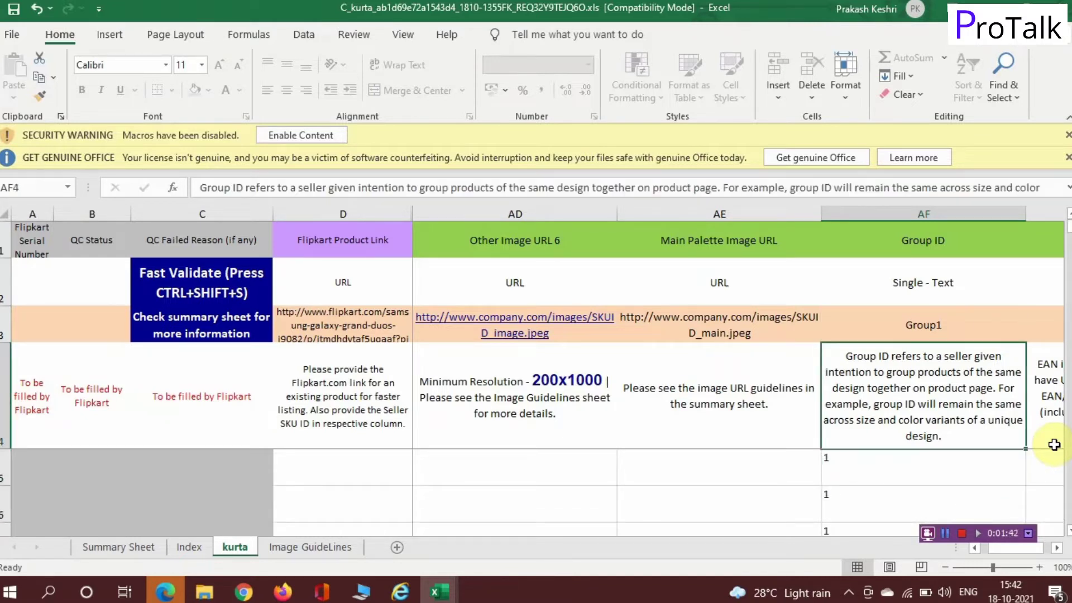
key("Down")
key("Right")
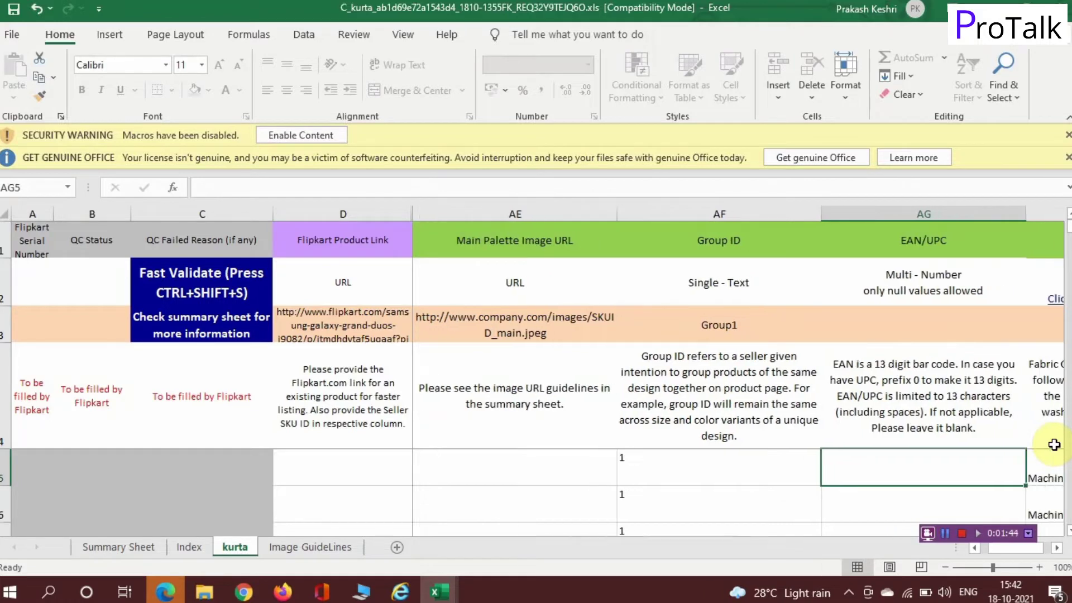
key("Right")
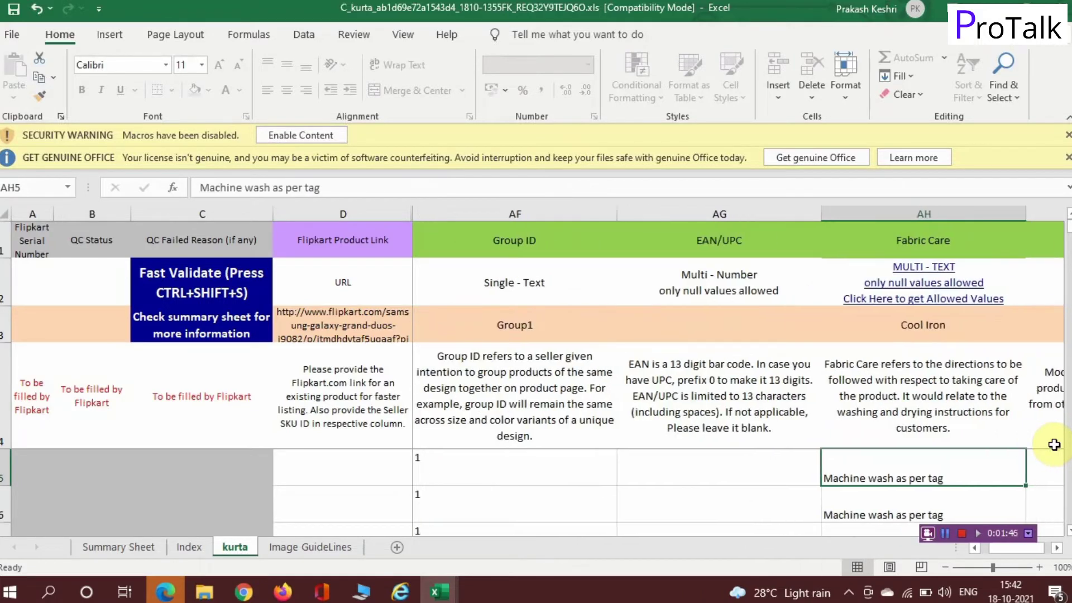
key("Right")
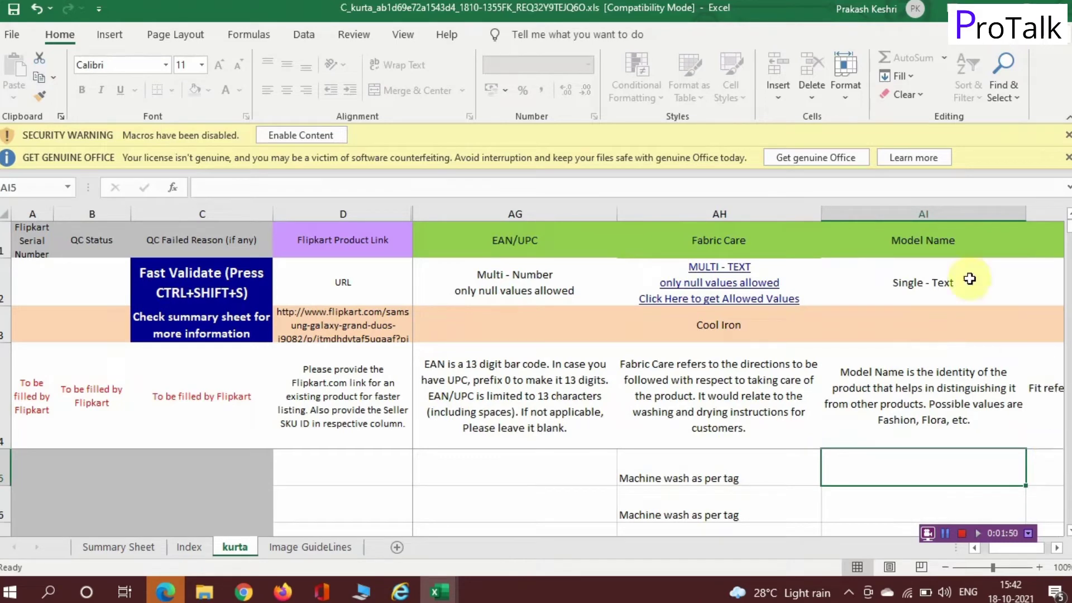
left_click(685, 290)
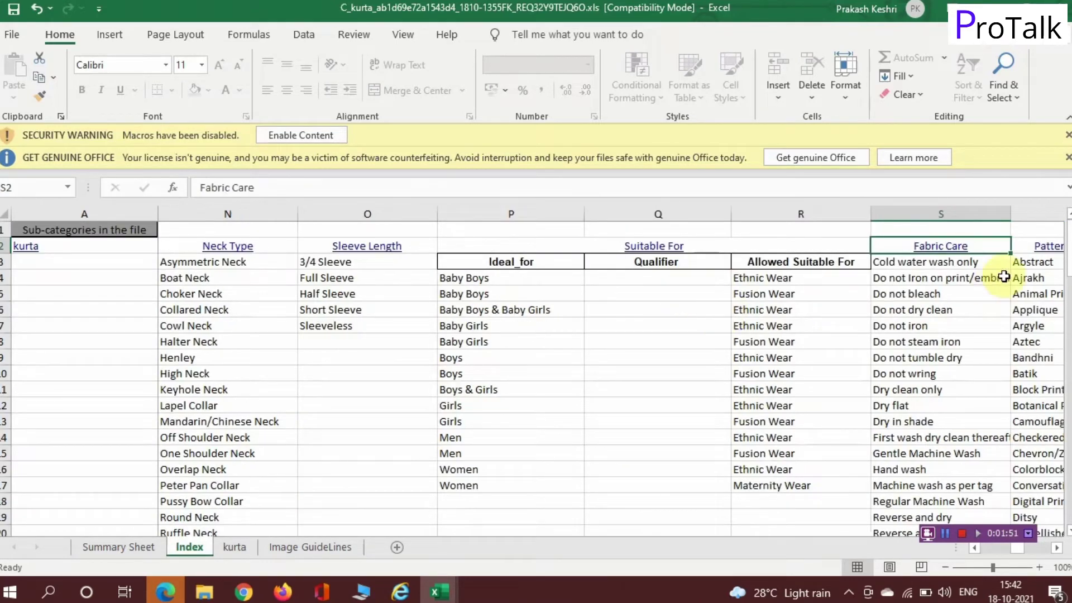
key("Down")
key("Down")
key("Down")
key("Down")
key("Down")
key("Down")
key("Down")
key("Down")
key("Down")
key("Down")
key("Down")
key("Down")
key("Down")
key("Down")
key("Down")
key("Down")
key("Down")
key("Down")
key("Down")
key("Down")
key("Down")
key("Down")
key("Down")
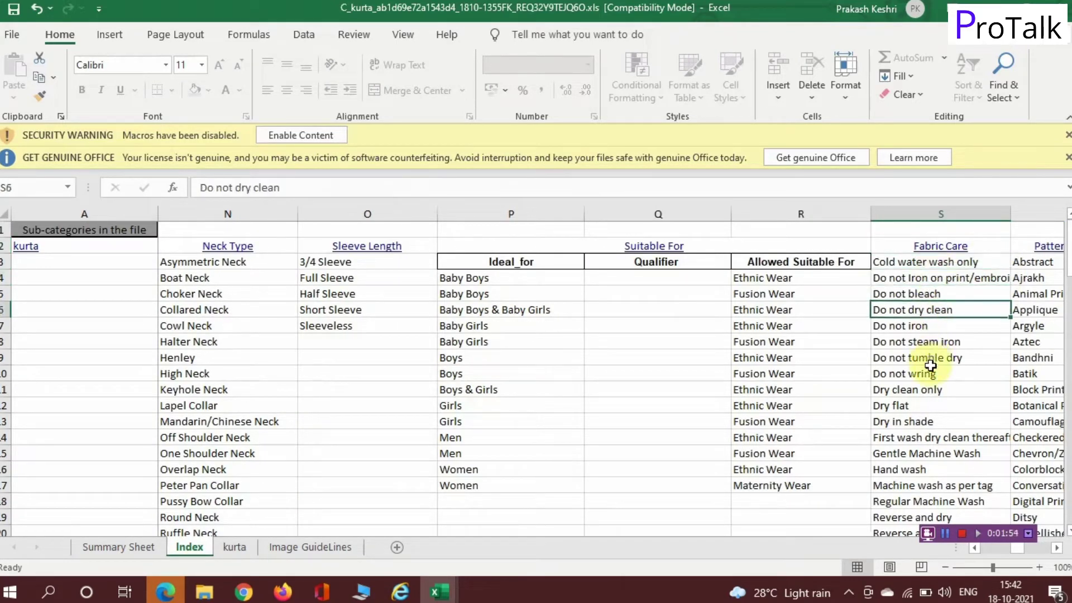
left_click(231, 547)
key("Right")
key("Right")
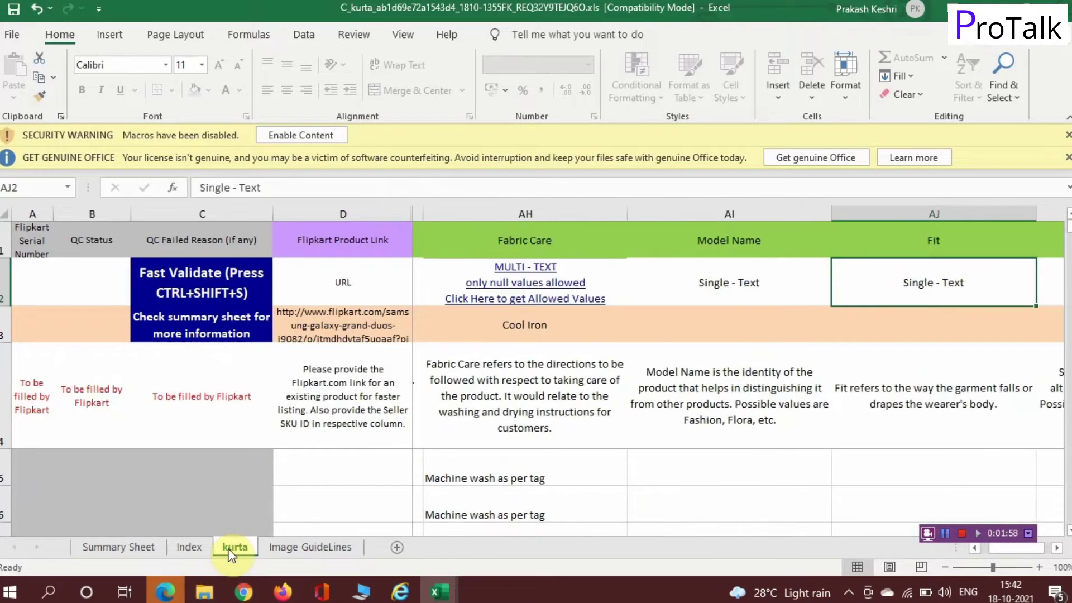
Step: Step through row 5 from Style past Sales Package KURTI and view the full Search Keywords text
key("Down")
key("Down")
key("Down")
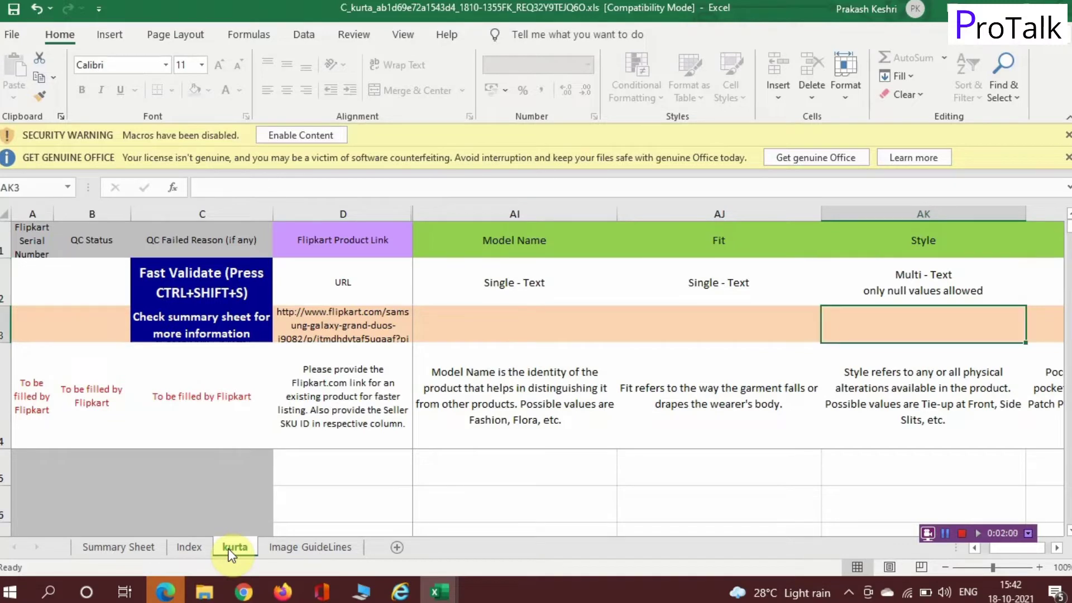
key("Right")
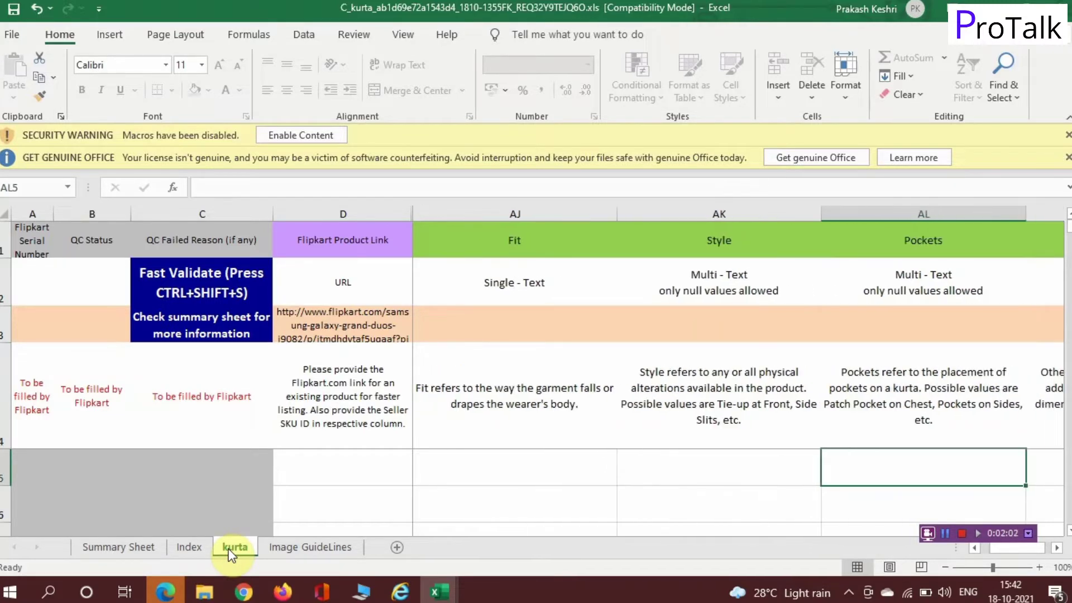
key("Right")
key("Right")
key("Right")
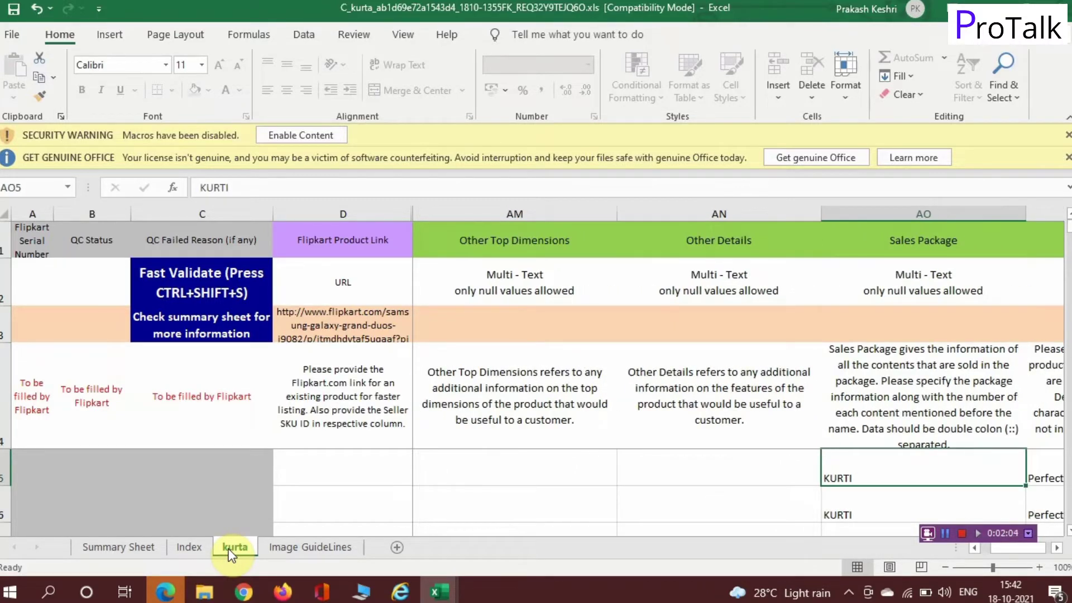
key("Right")
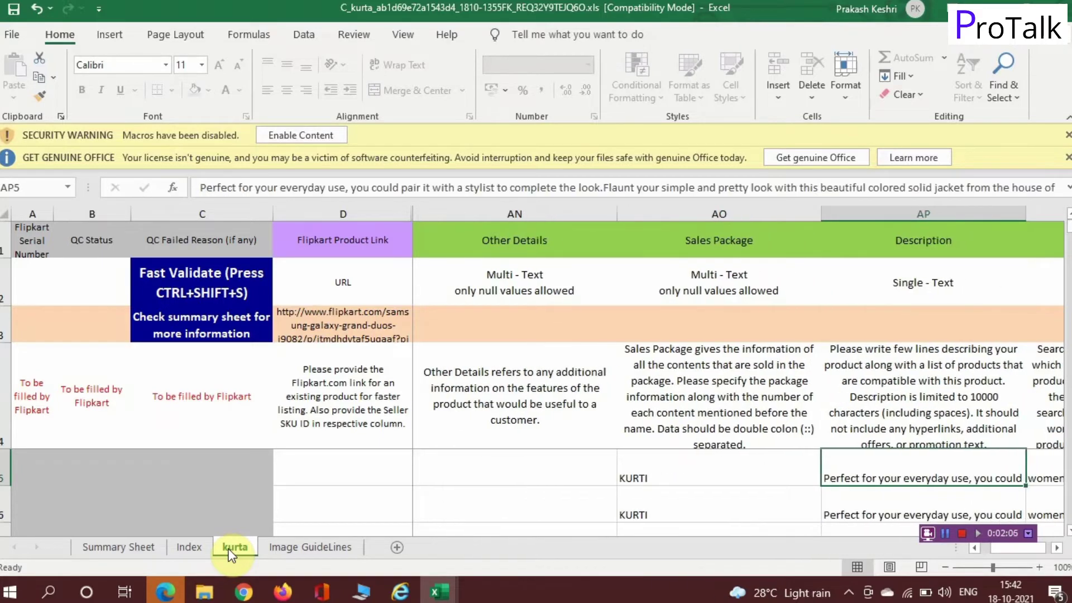
key("Right")
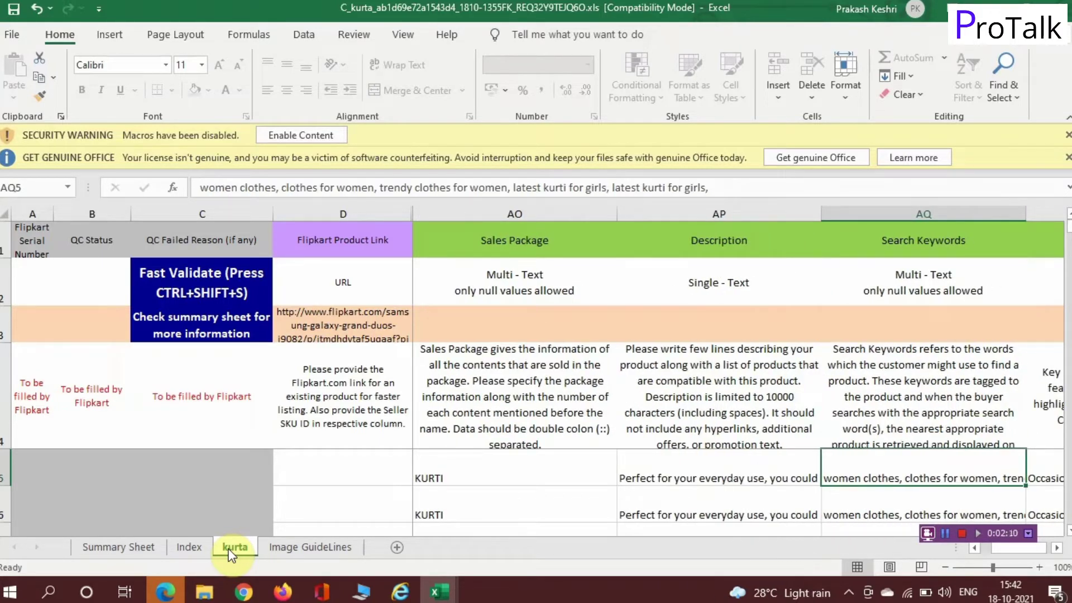
key("Right")
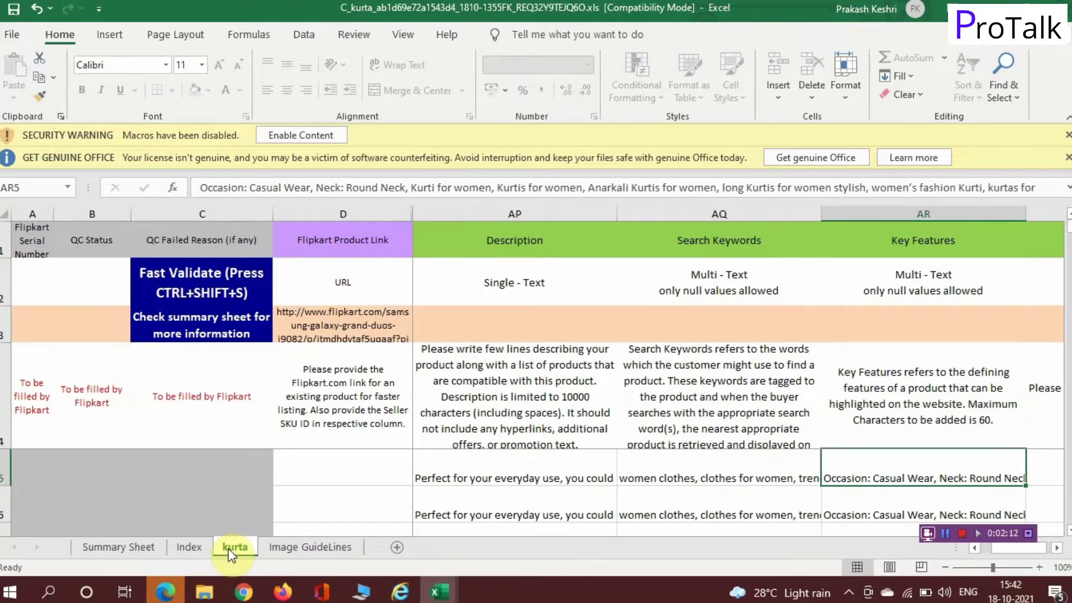
key("Left")
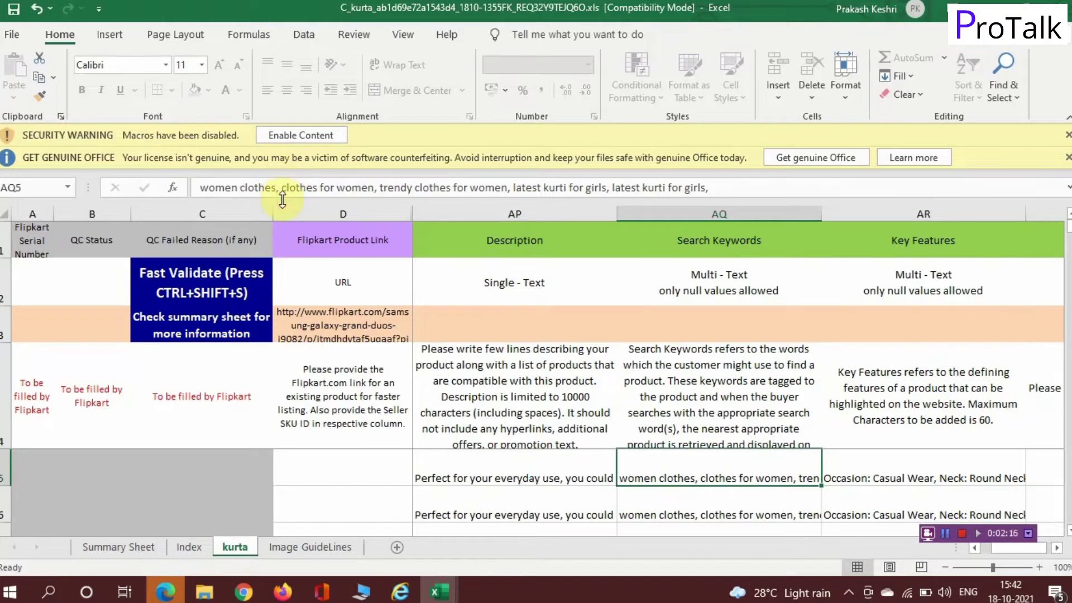
left_click(709, 188)
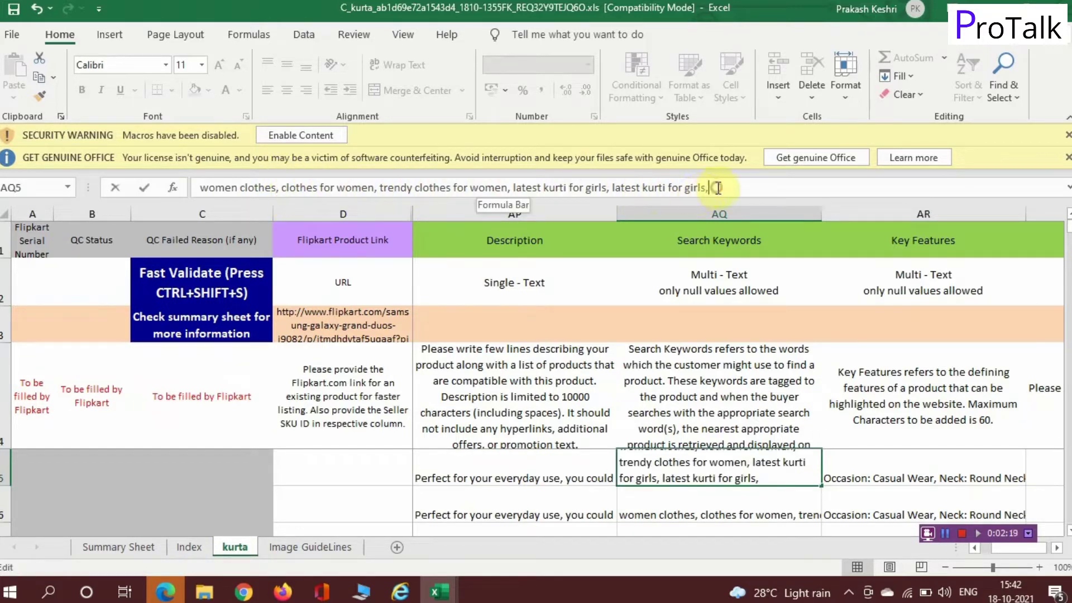
Step: Review Key Features through Pattern/Print Type toward Secondary Color, then bring up dropbox.com/login
left_click(930, 471)
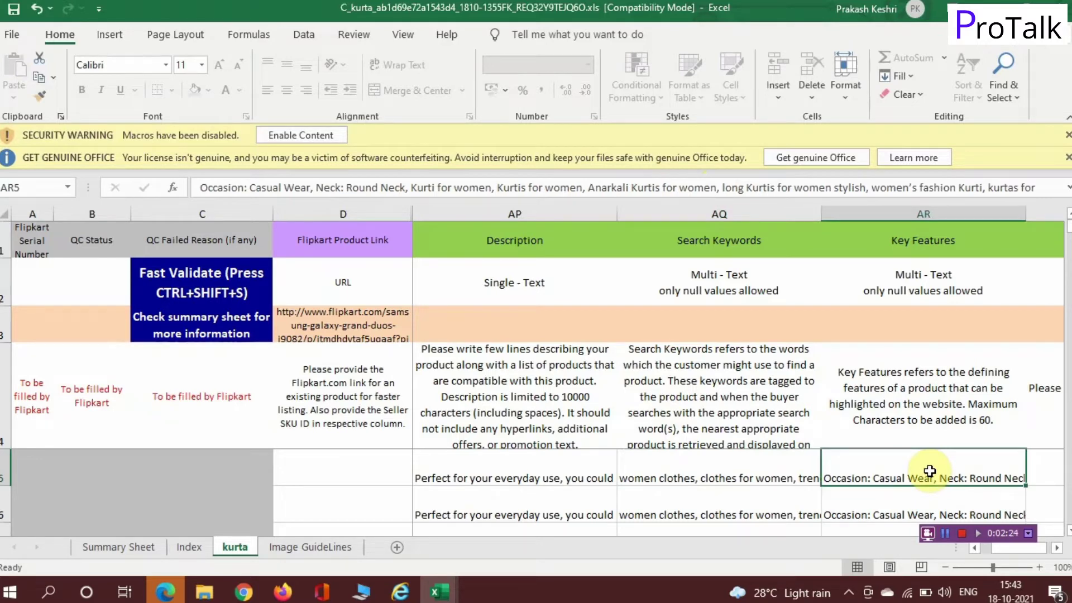
key("Right")
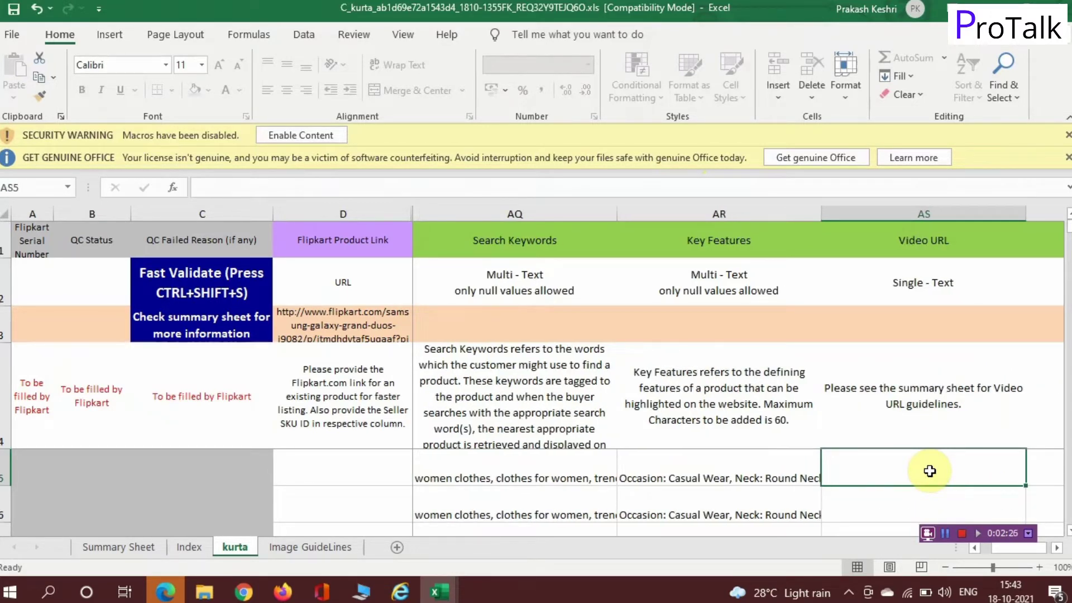
key("Right")
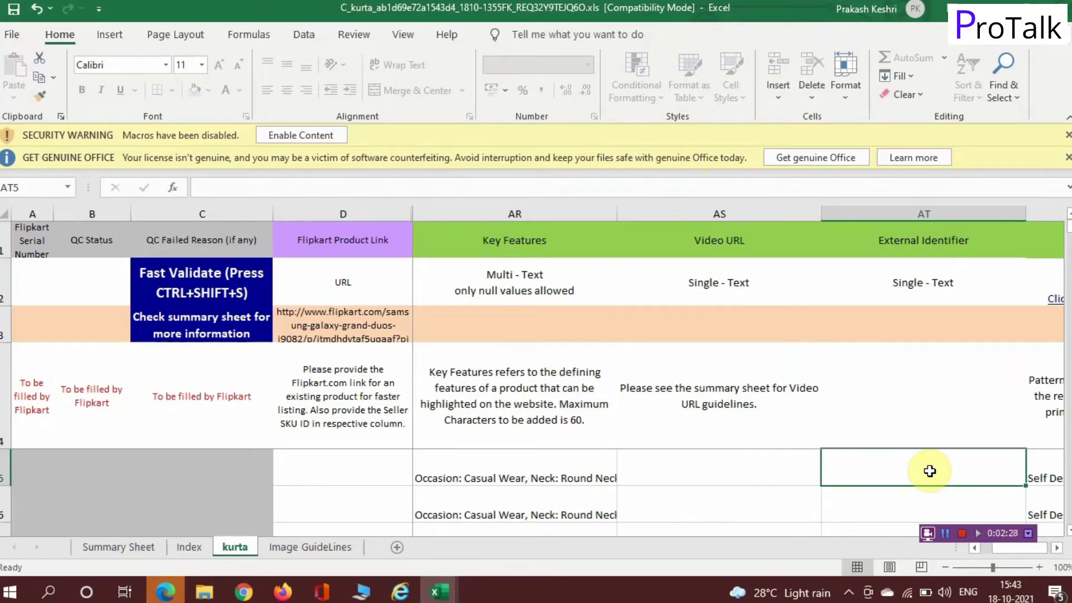
key("Right")
key("Right")
key("Right")
key("Right")
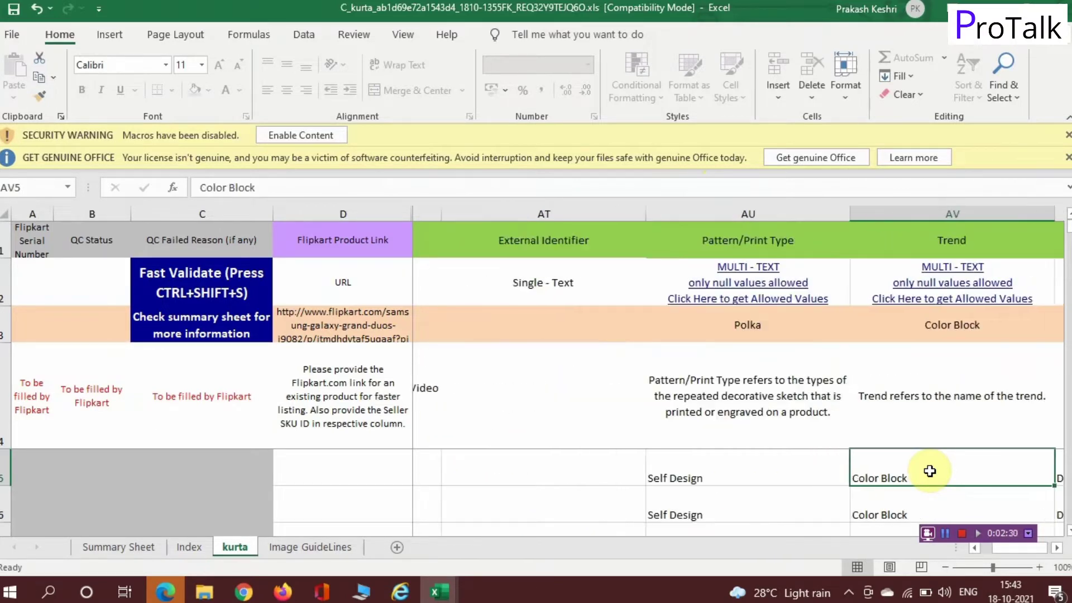
key("Right")
key("Right")
key("Right")
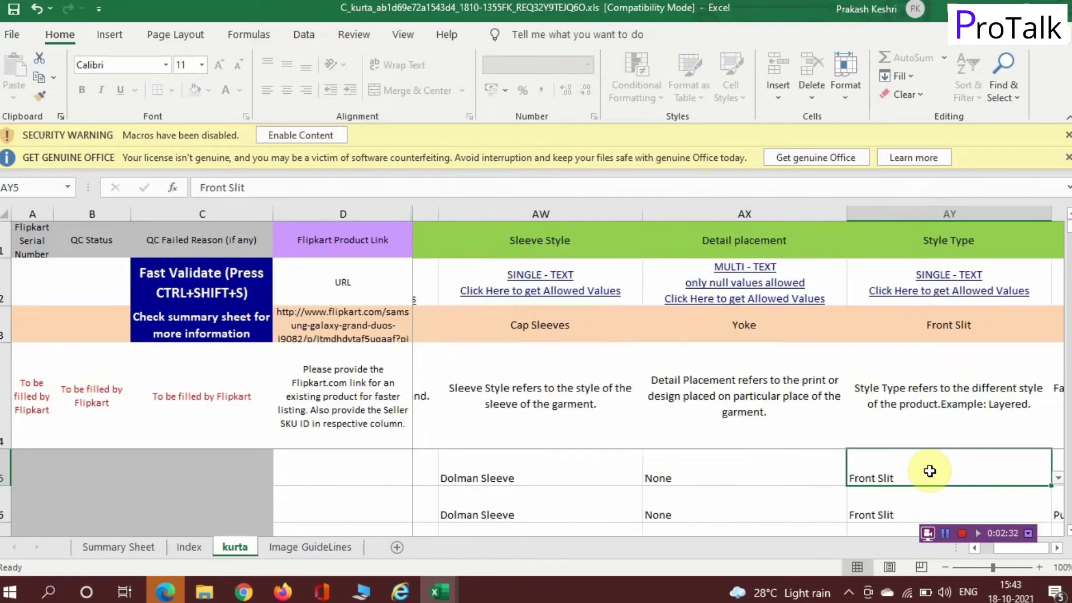
key("Right")
key("Right")
key("Right")
key("Right")
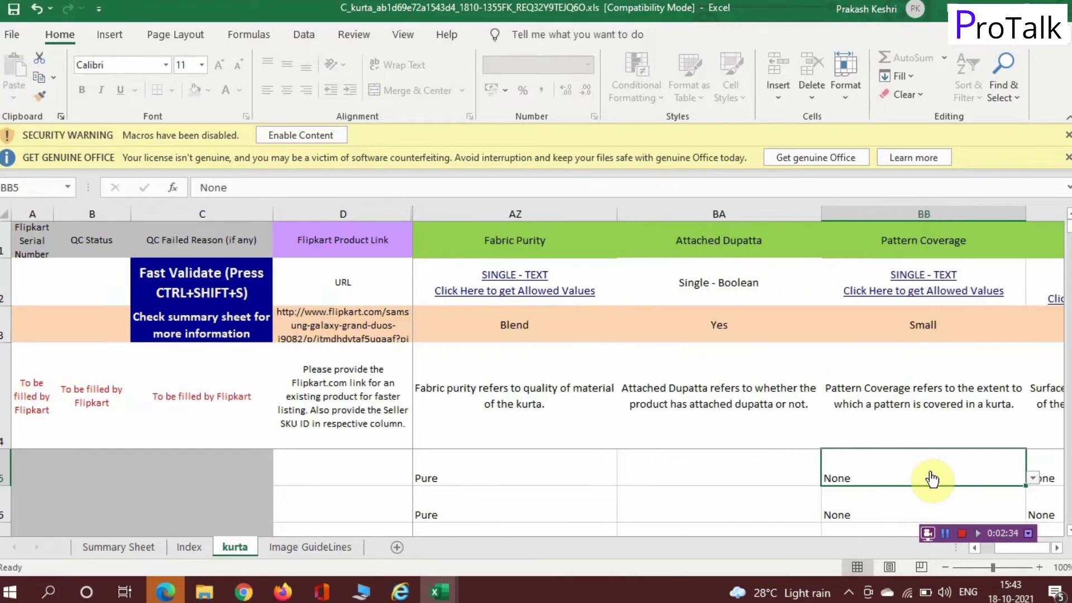
key("Right")
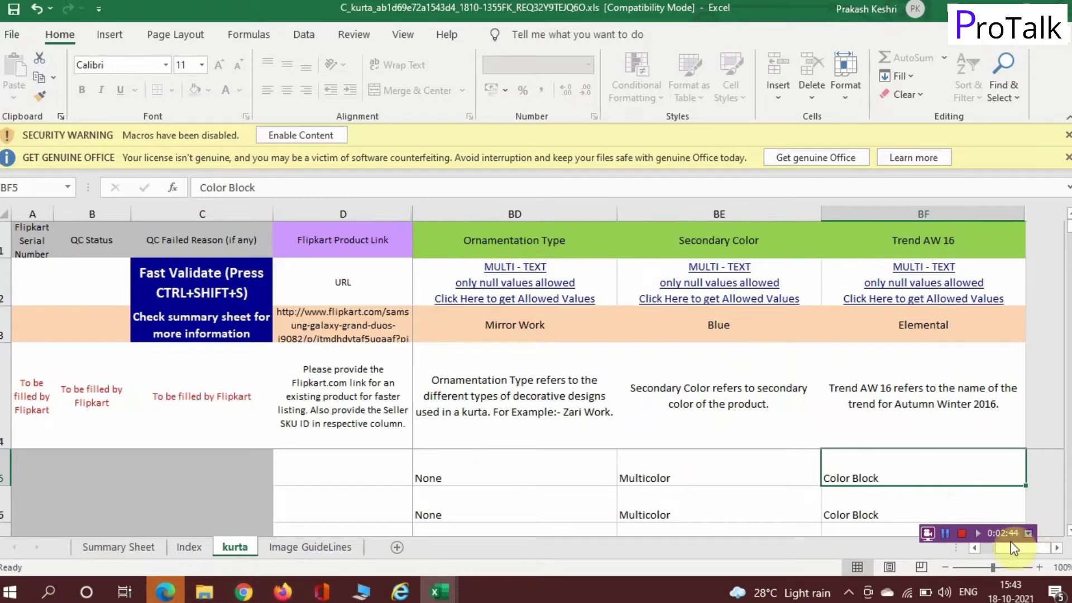
left_click(947, 532)
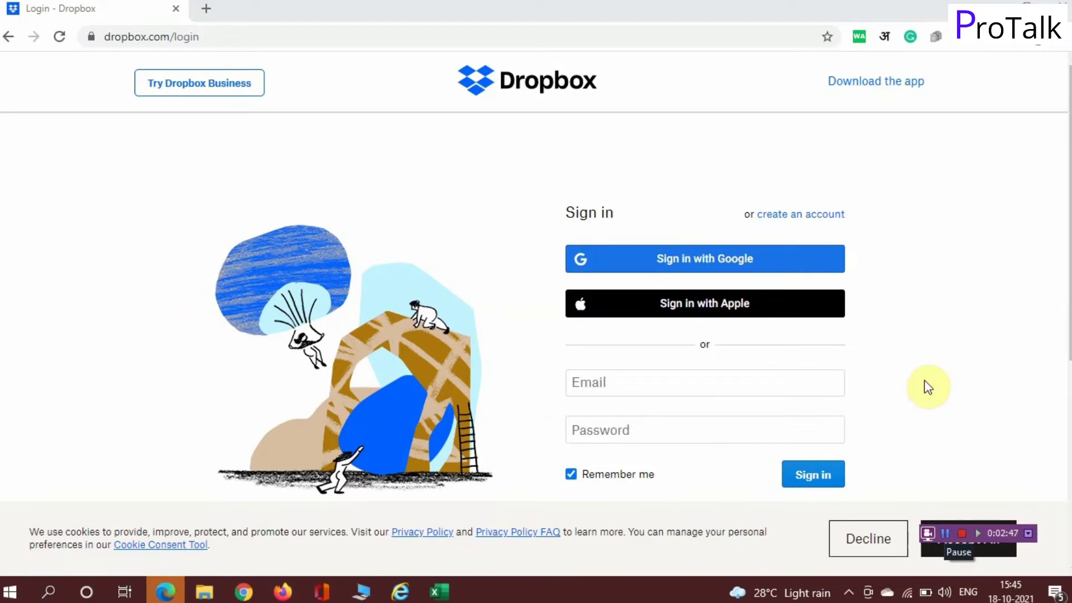
Step: Sign in to Dropbox with a Google account and glance at the file layout options
left_click(729, 252)
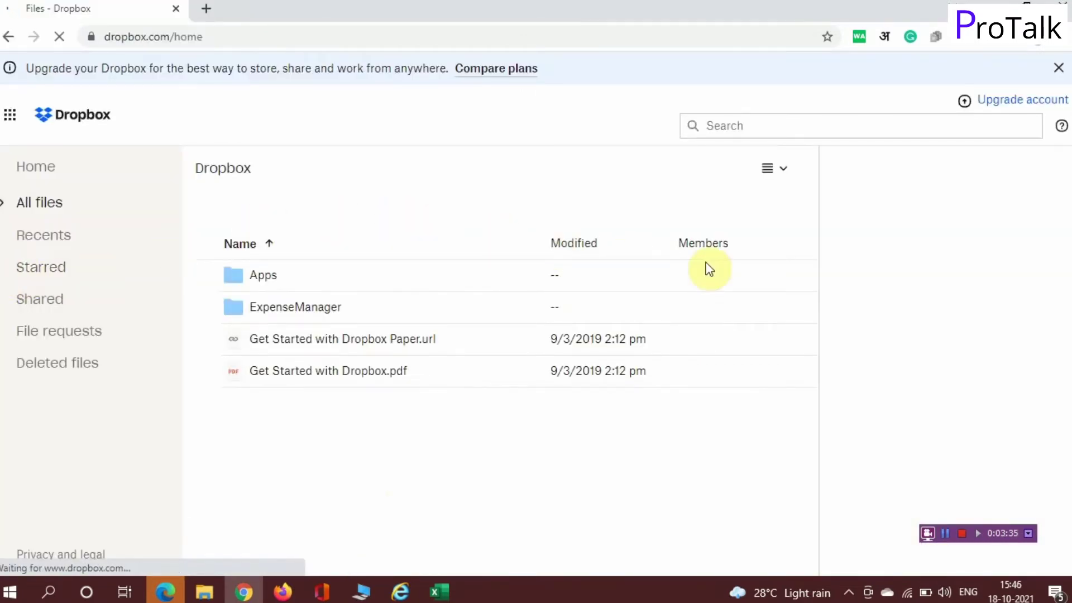
left_click(783, 168)
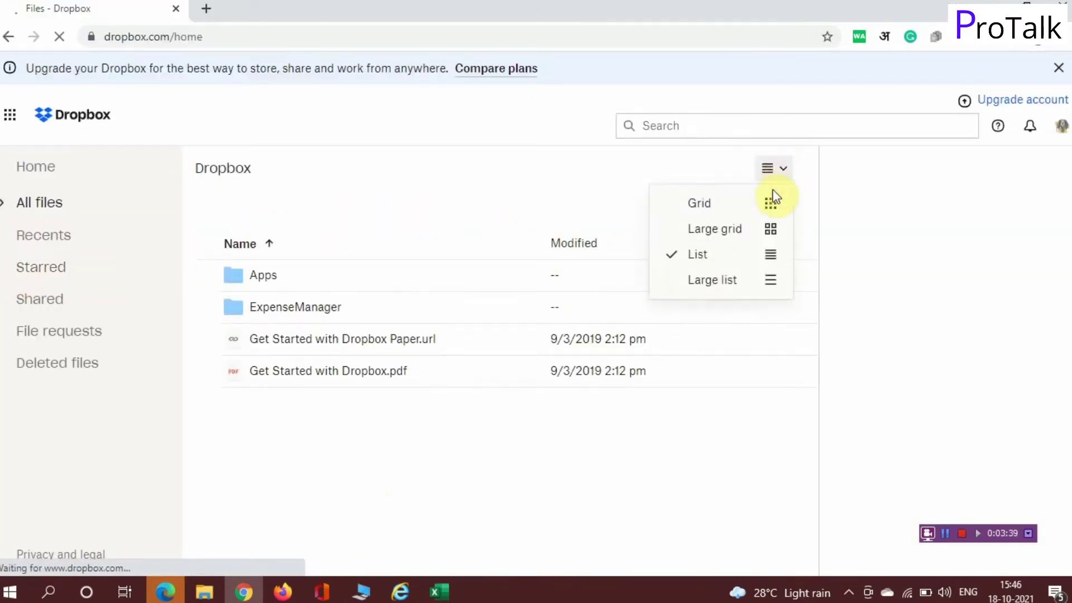
left_click(938, 441)
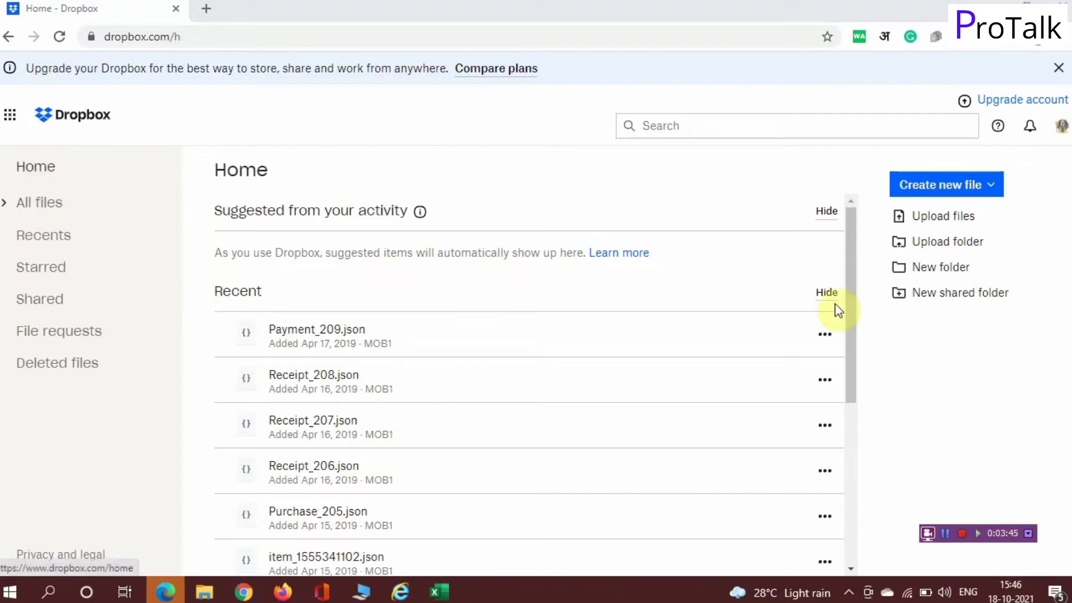
Step: Create a new Dropbox folder named 'KURTI'
left_click(954, 270)
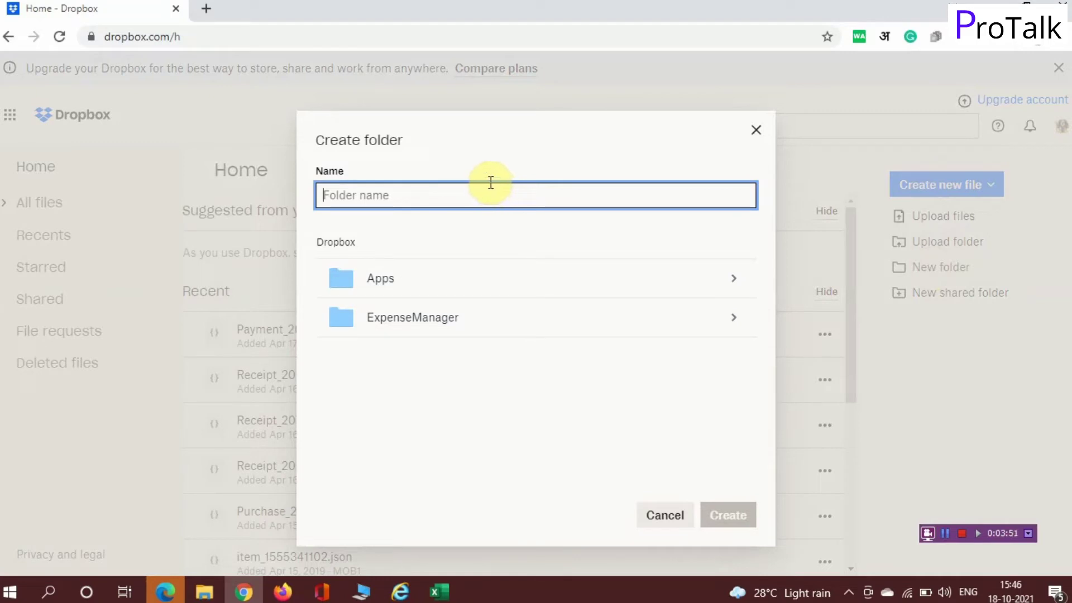
type("KURTI")
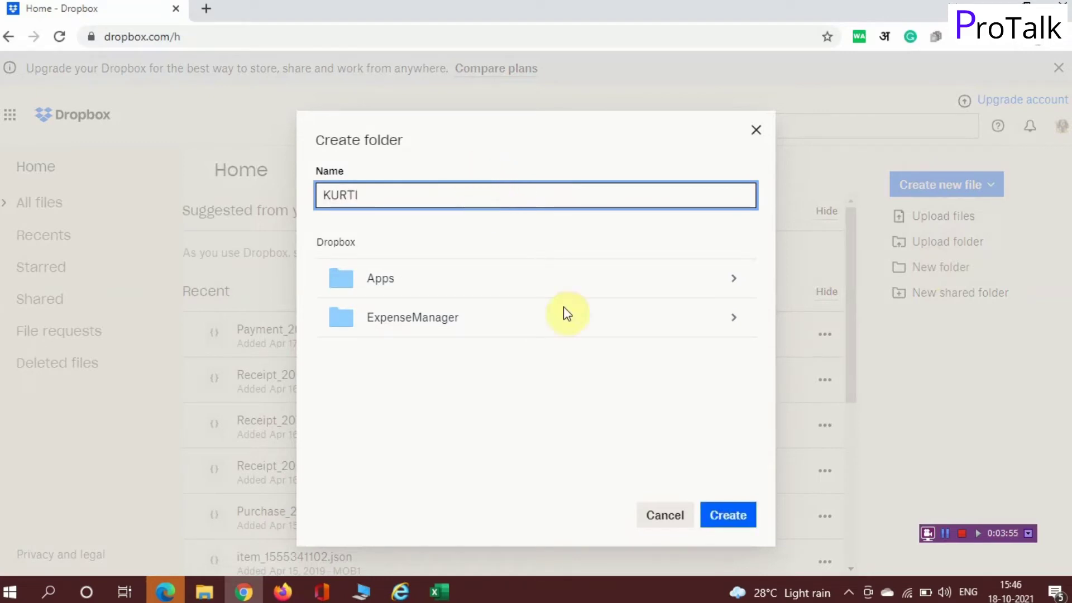
left_click(730, 514)
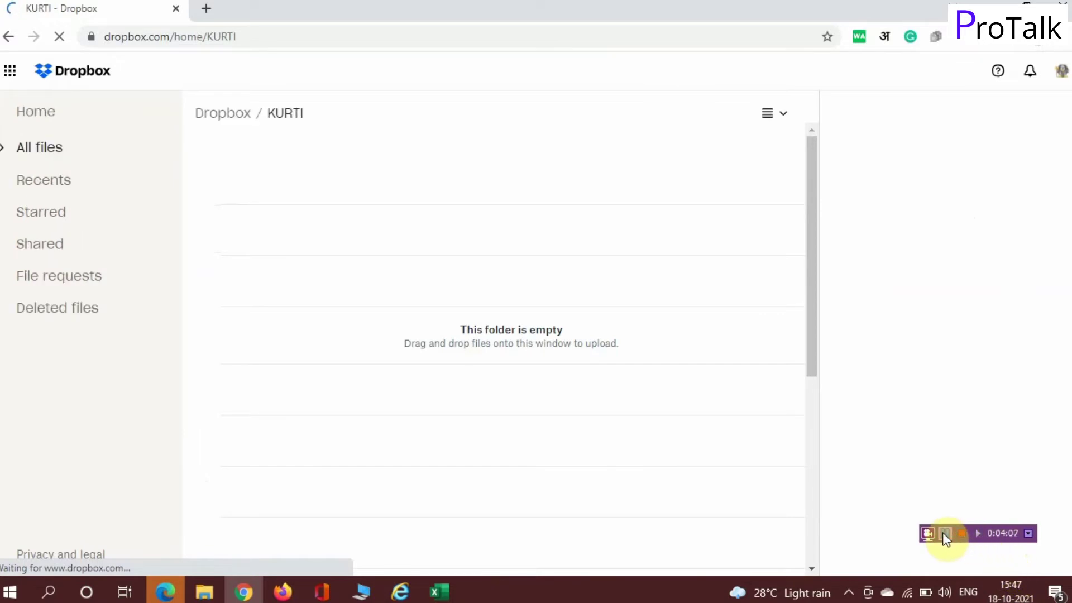
Step: Create product subfolders such as A66 inside KURTI and return to KURTI
left_click(358, 212)
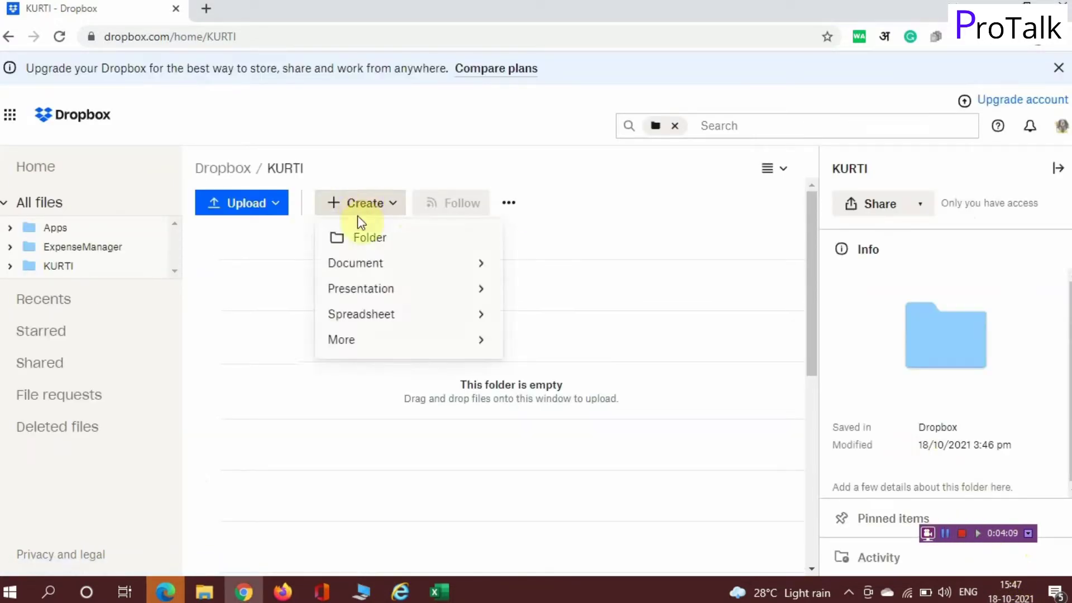
left_click(366, 239)
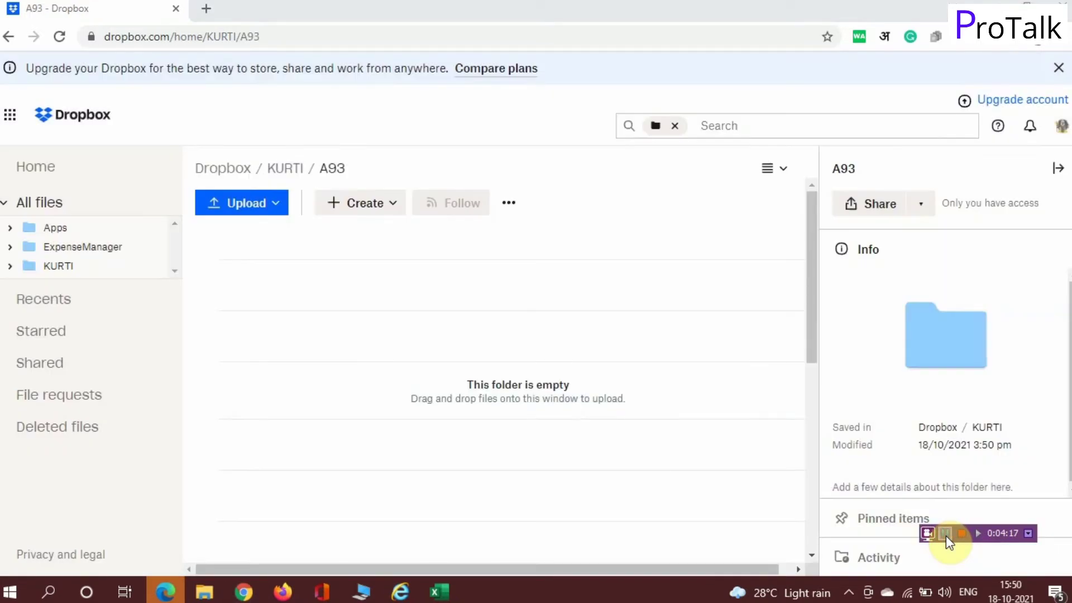
left_click(84, 273)
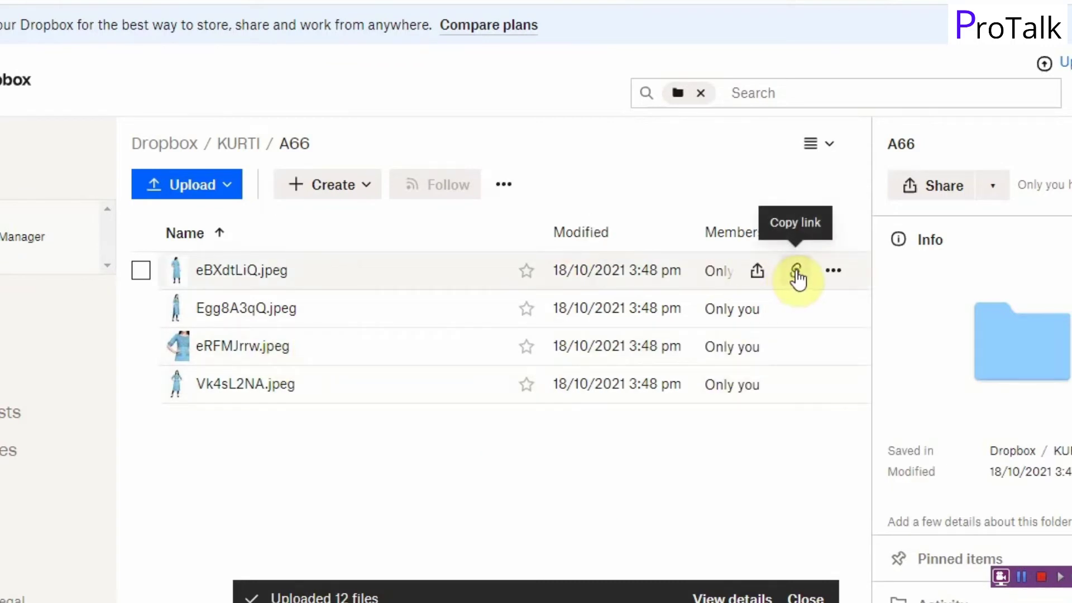
Step: Copy a view-only share link for eBXdtLiQ.jpeg
left_click(796, 273)
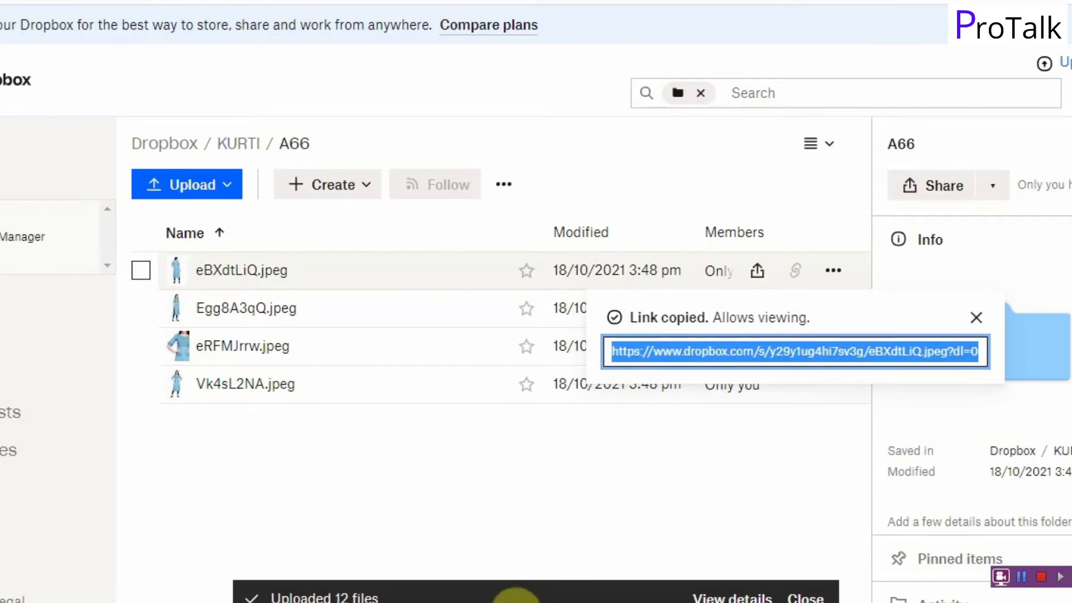
mouse_move(421, 602)
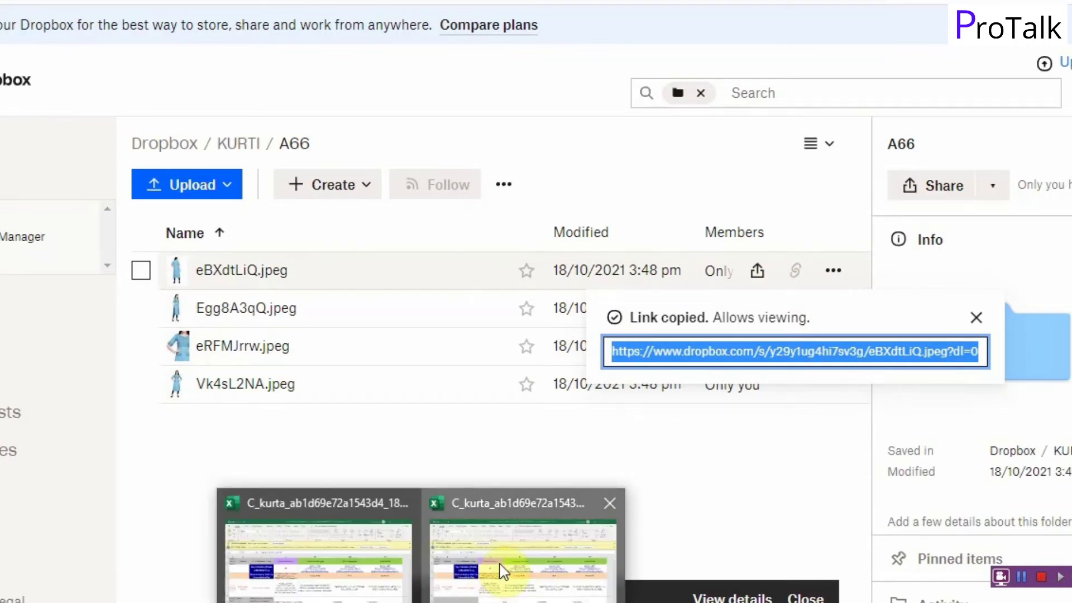
left_click(503, 569)
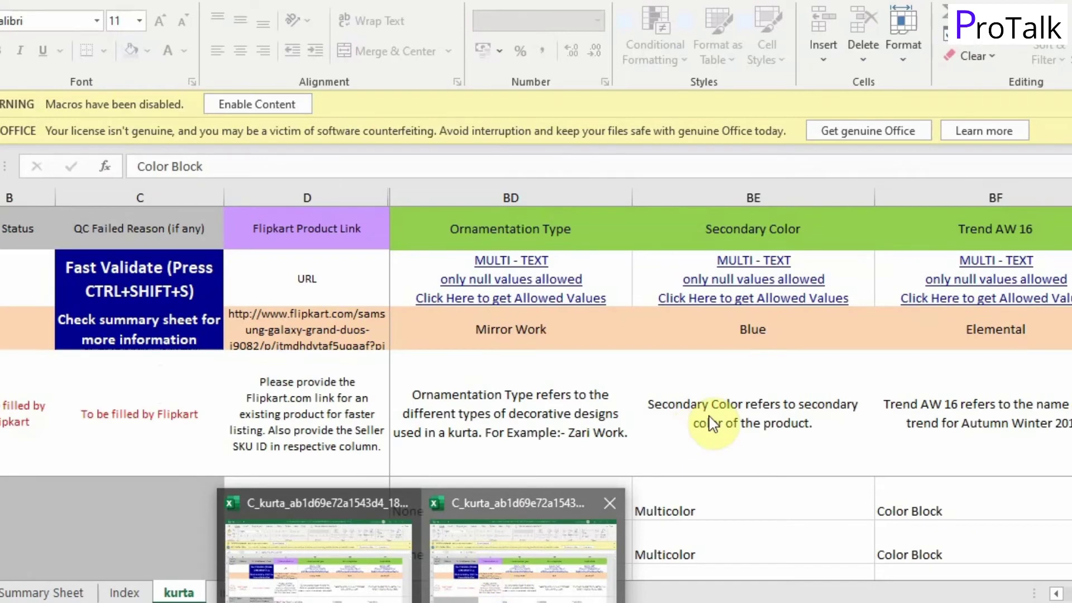
Step: Paste the eBXdtLiQ.jpeg Dropbox link into row 5's Other Image URL 1 cell in column Y
left_click(684, 506)
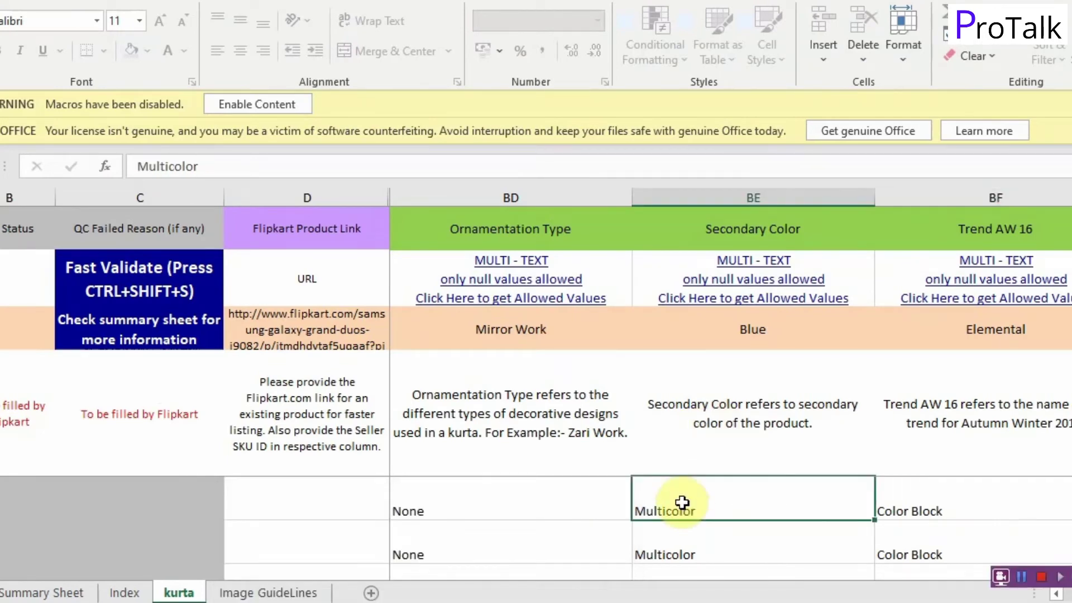
key("Up")
key("Down")
key("Left")
key("Left")
key("Left")
key("Left")
key("Left")
key("Left")
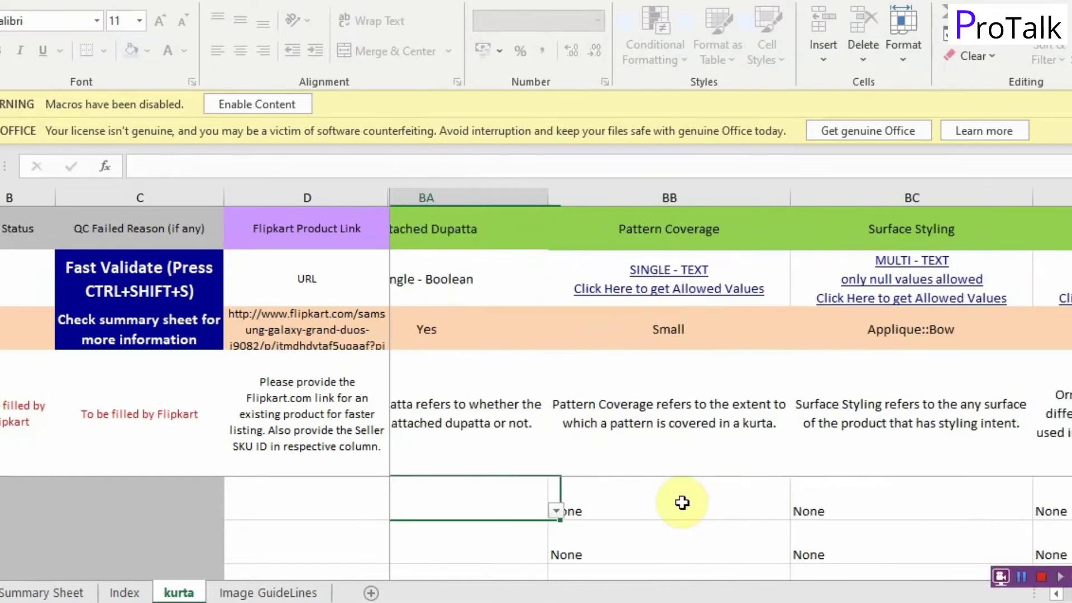
key("Left")
key("Left")
key("Left")
key("Left")
key("Left")
key("Left")
key("Left")
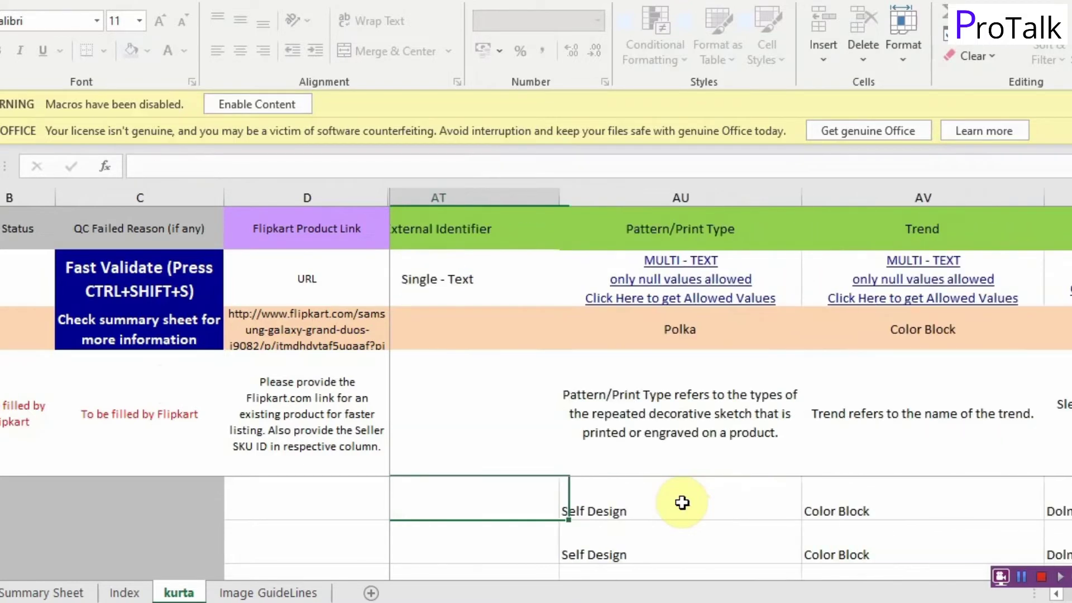
key("Left")
key("Left")
key("Left")
key("Left")
key("Left")
key("Left")
key("Left")
key("Left")
key("Left")
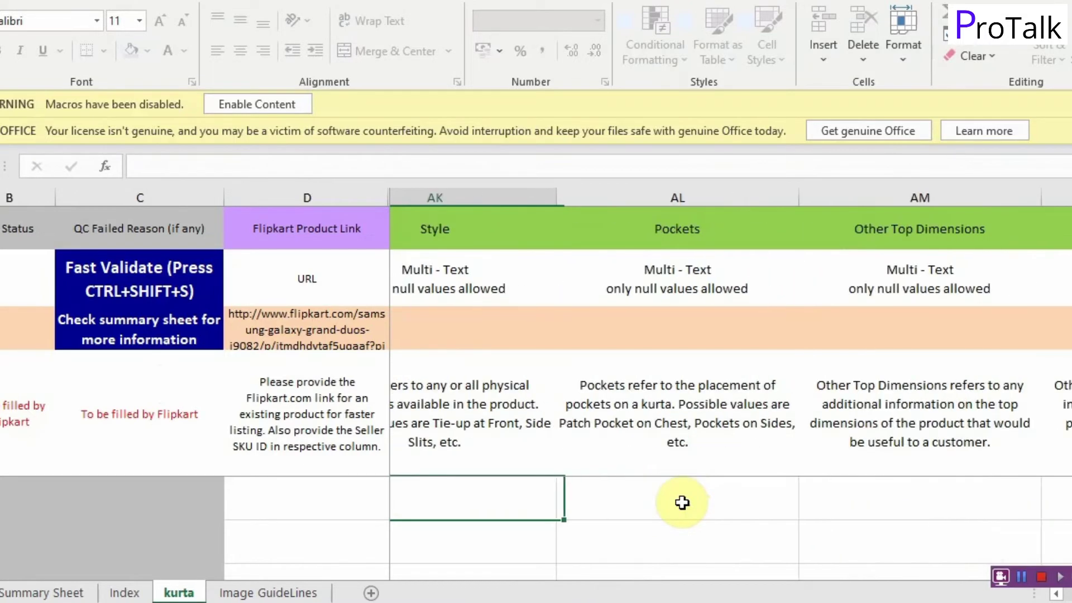
key("Left")
key("Left")
key("Left")
key("Left")
key("Left")
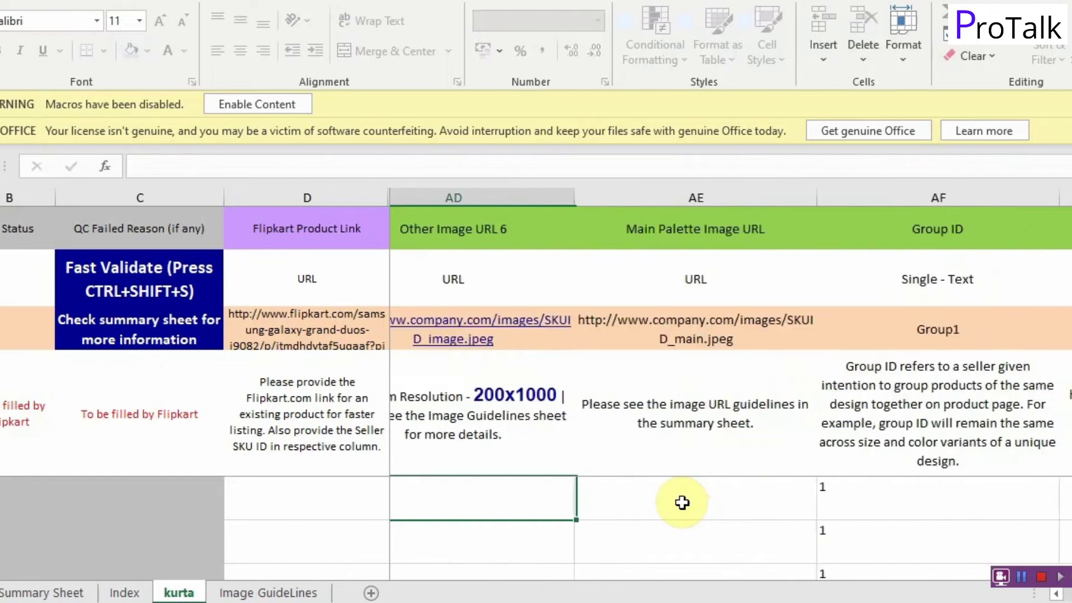
key("Left")
key("Left")
key("Left")
key("Left")
key("Left")
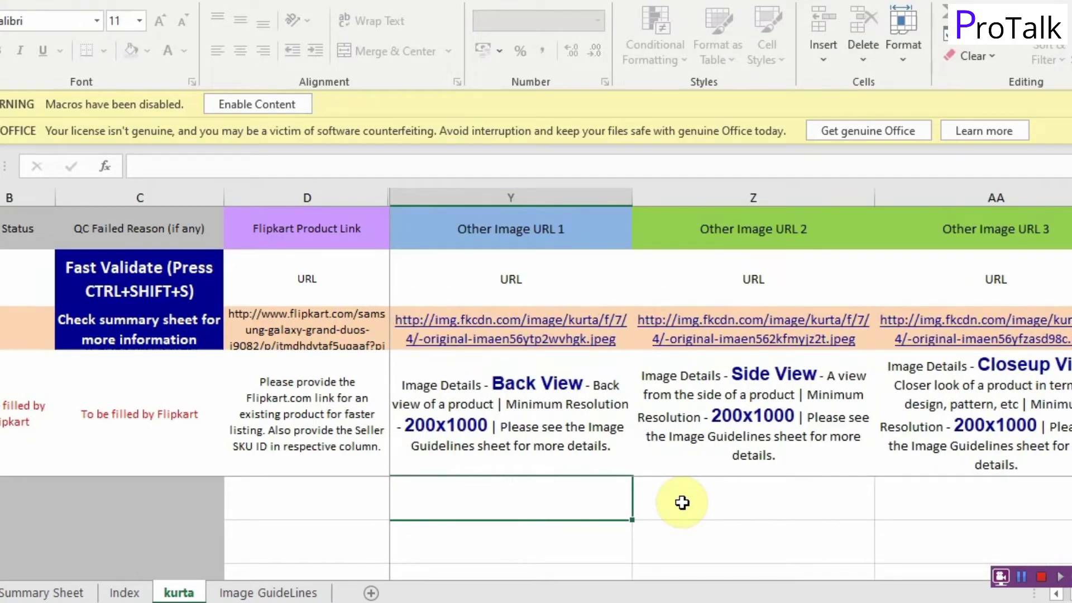
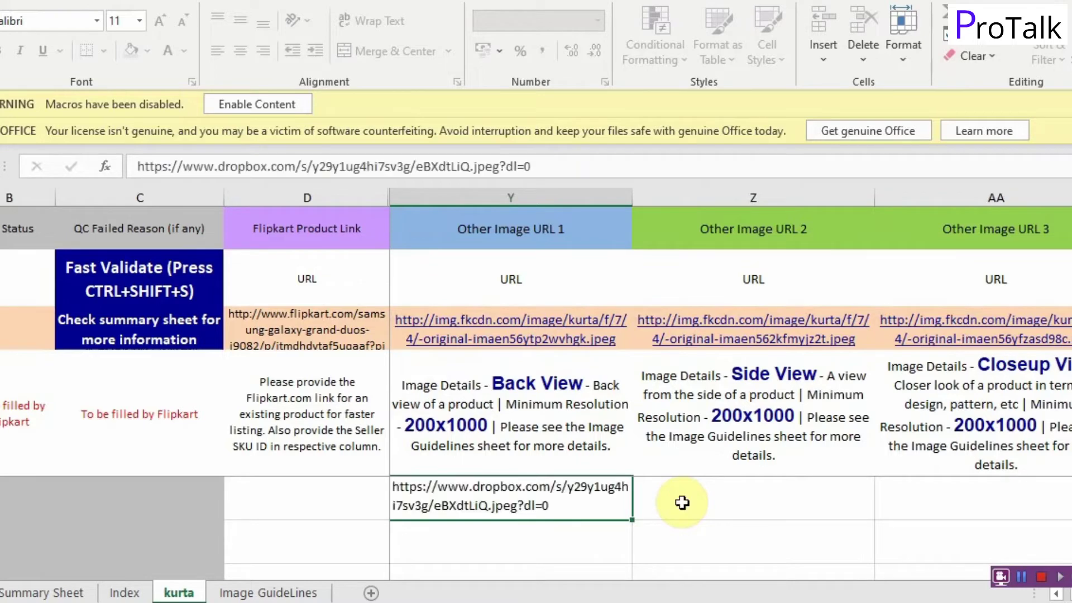
key("Right")
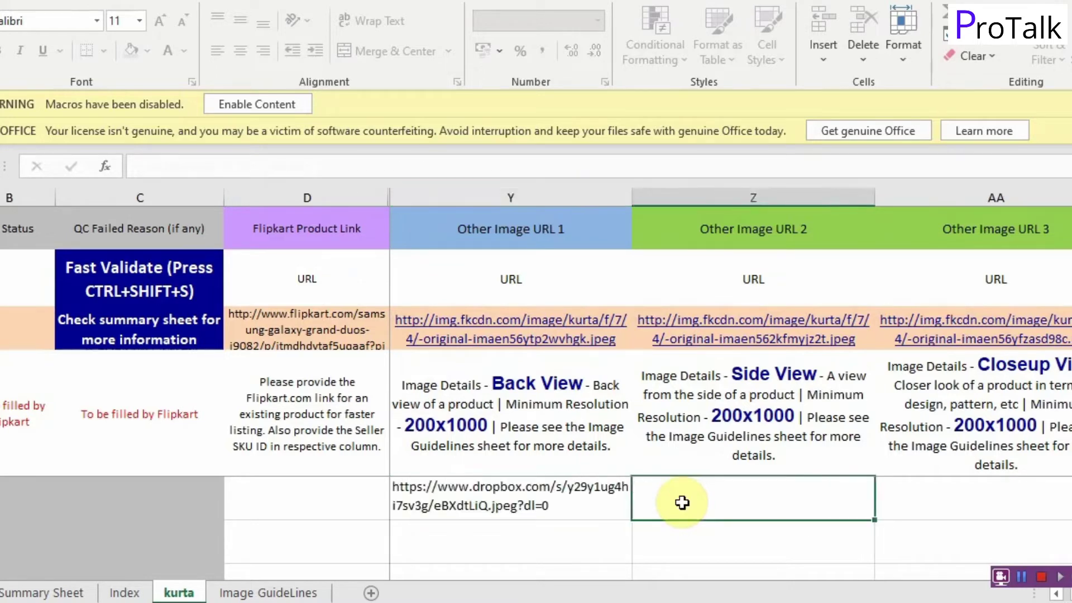
key("Left")
key("Left")
key("Right")
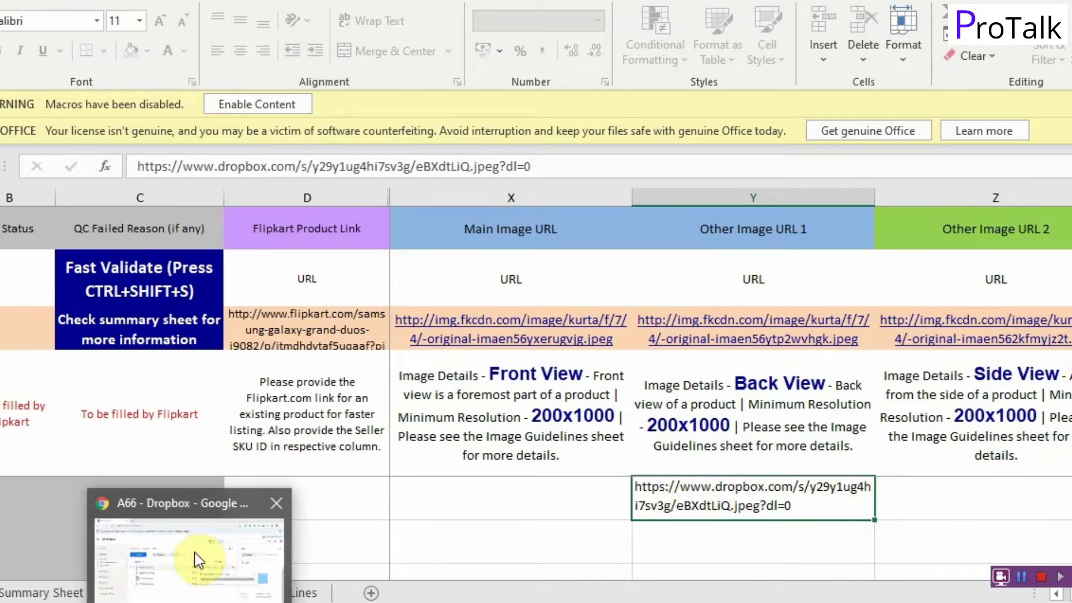
Step: Copy the Dropbox view link for Egg8A3qQ.jpeg, then bring the kurta spreadsheet back up
left_click(198, 556)
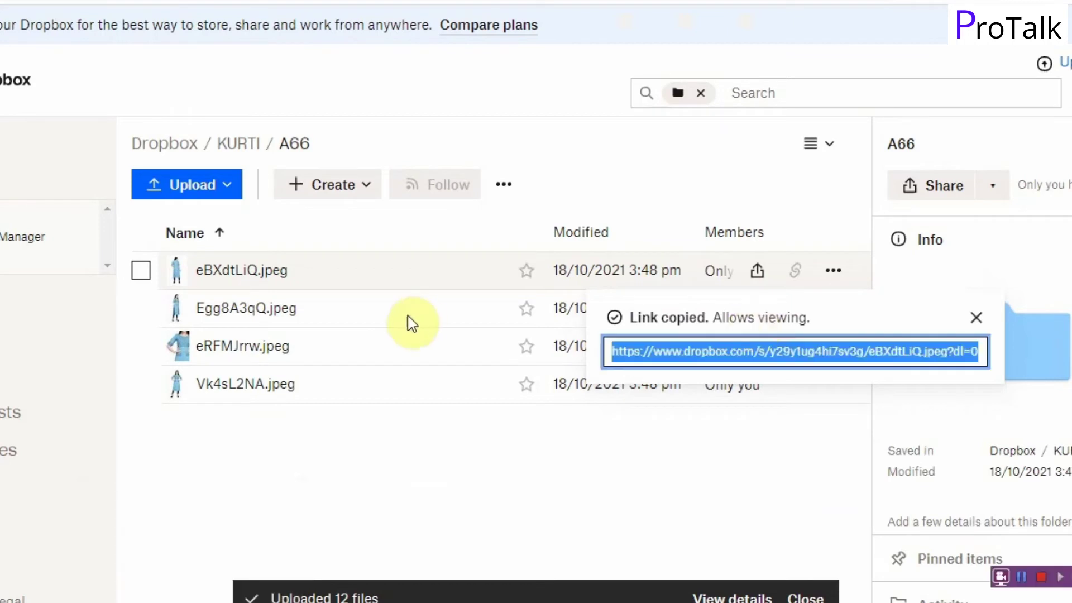
left_click(387, 479)
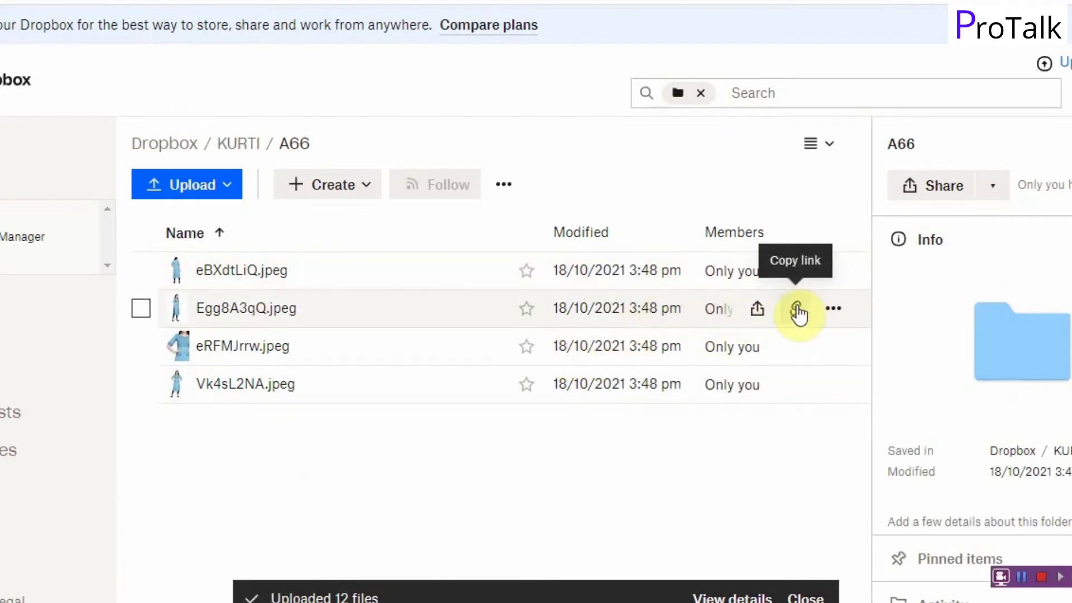
left_click(798, 312)
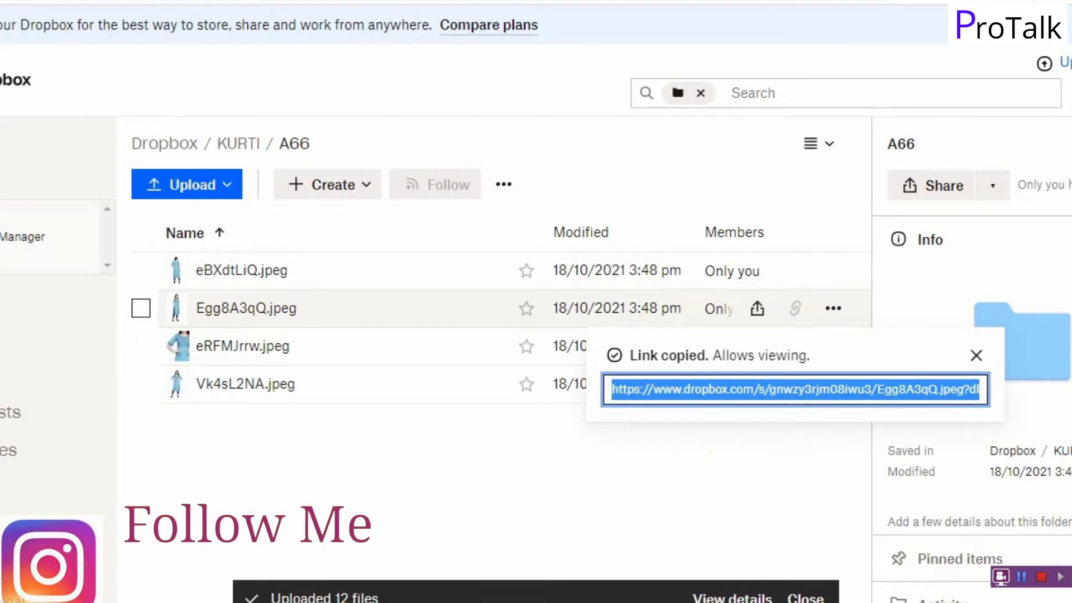
left_click(475, 584)
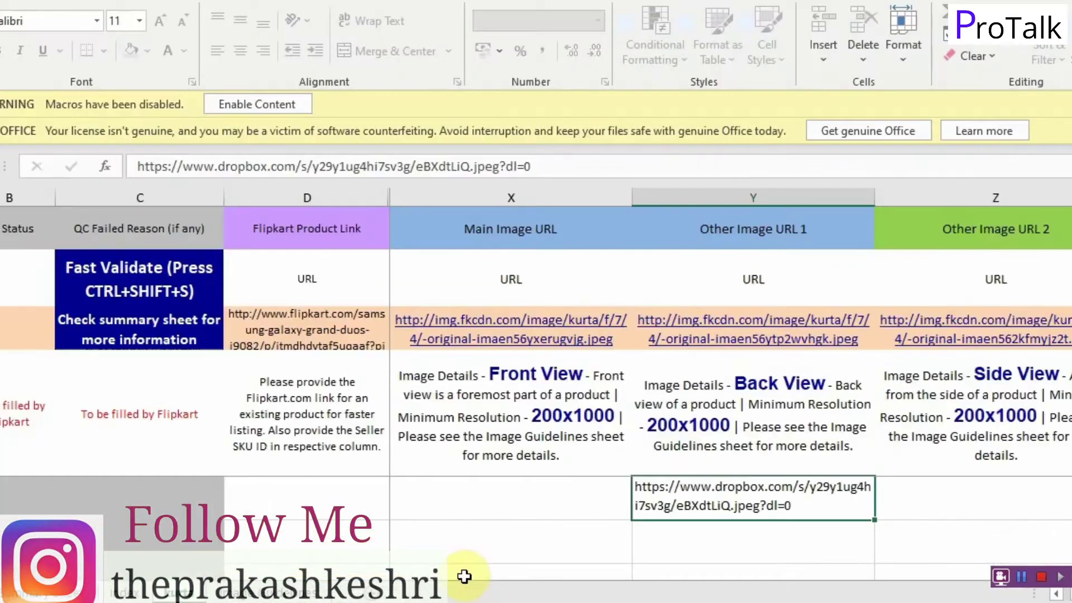
Step: Paste the copied Dropbox link into the second row's Main Image URL cell
left_click(715, 543)
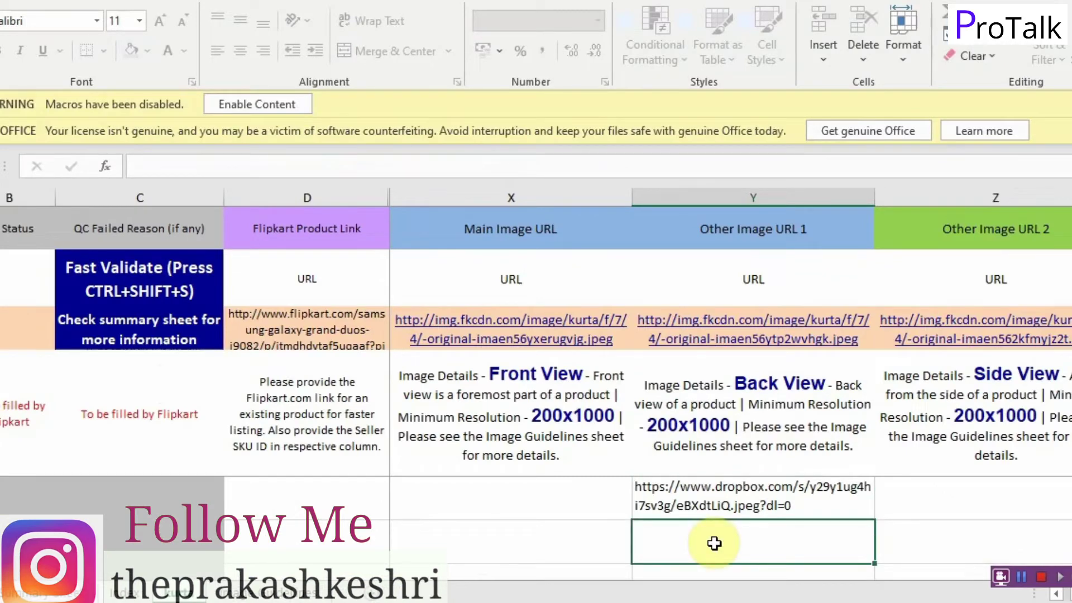
key("Left")
key("Left")
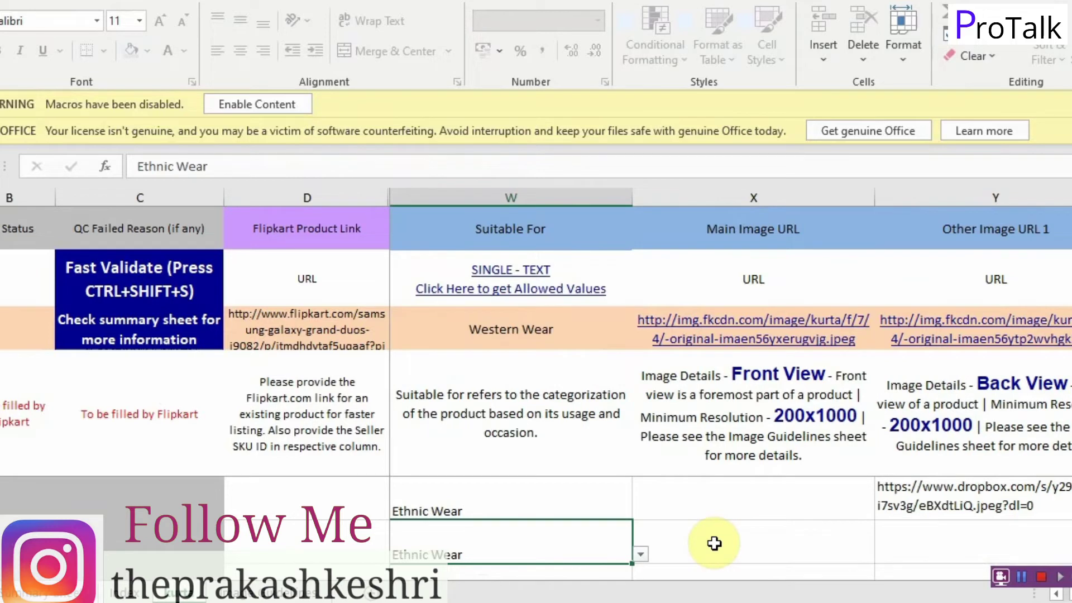
left_click(715, 543)
key("ctrl+v")
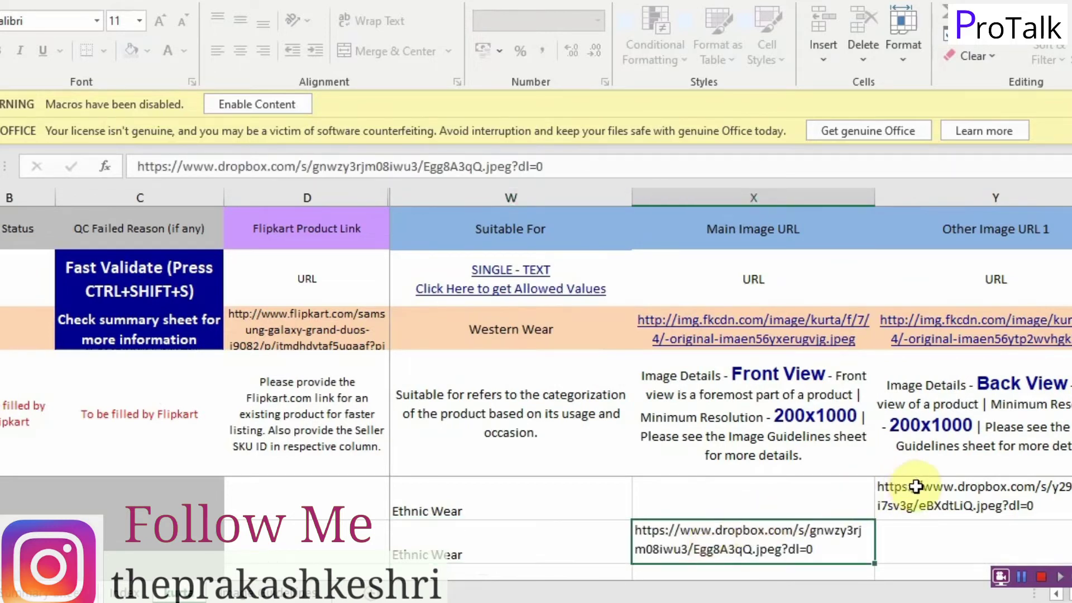
Step: Copy the eBXdtLiQ link into the first row's Main Image URL, clearing a mistaken paste
left_click(917, 487)
key("ctrl+c")
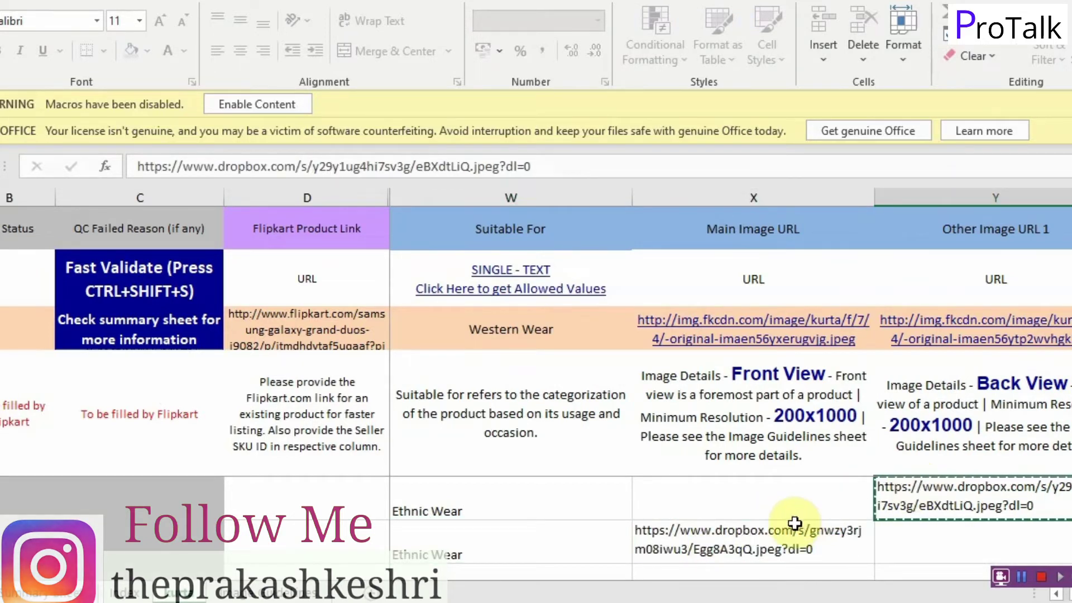
left_click(774, 503)
key("ctrl+v")
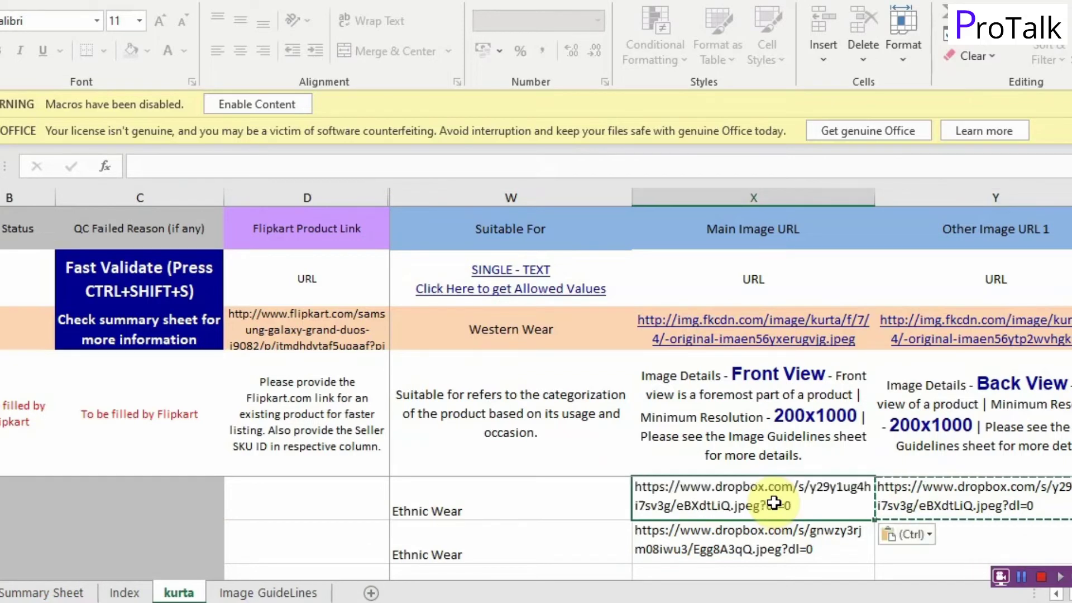
key("ctrl")
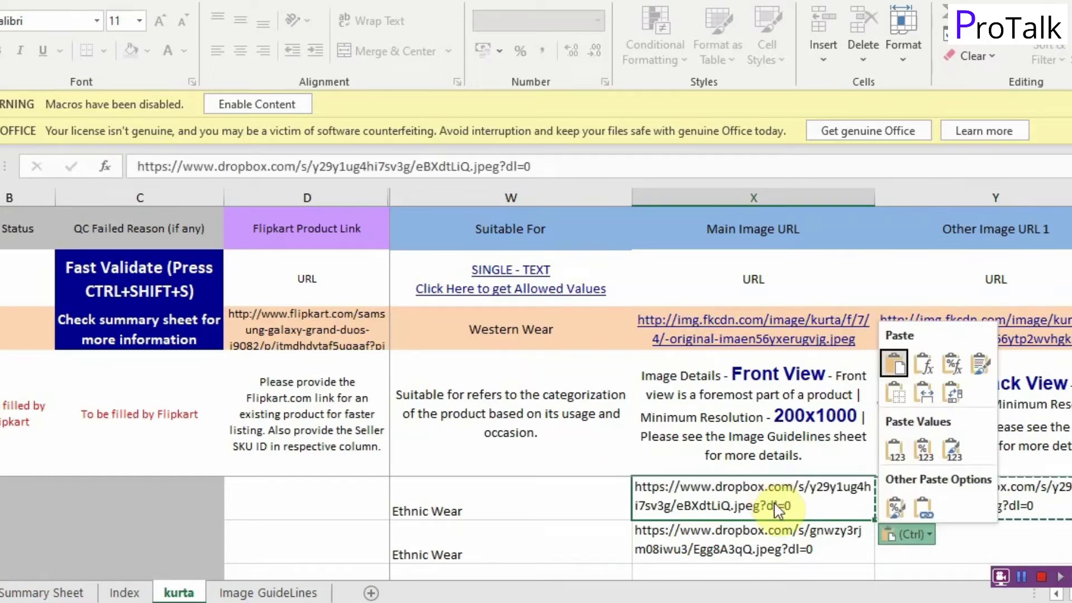
key("Escape")
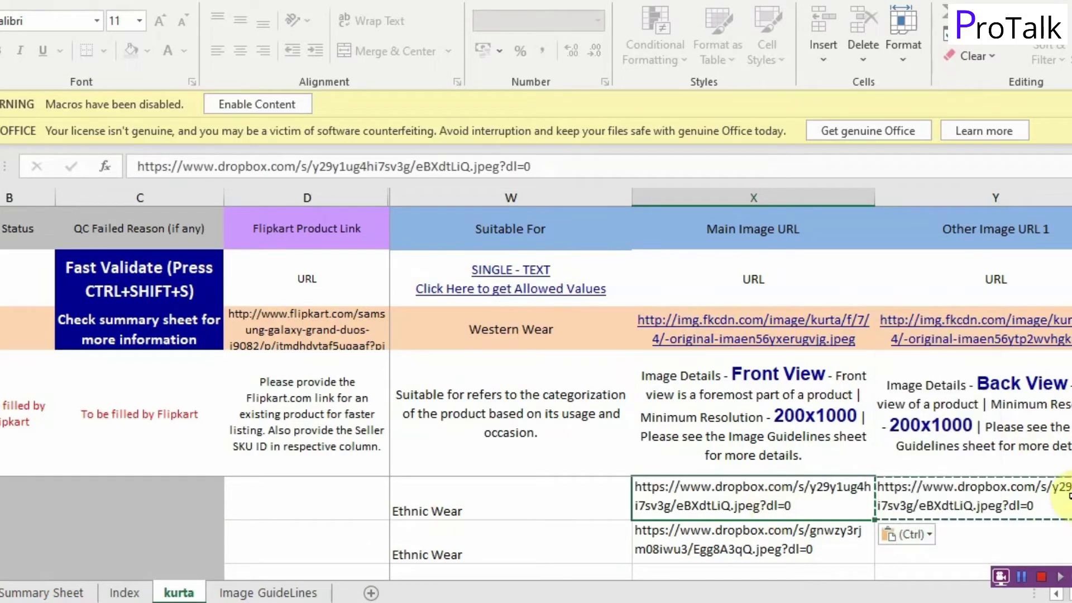
key("Delete")
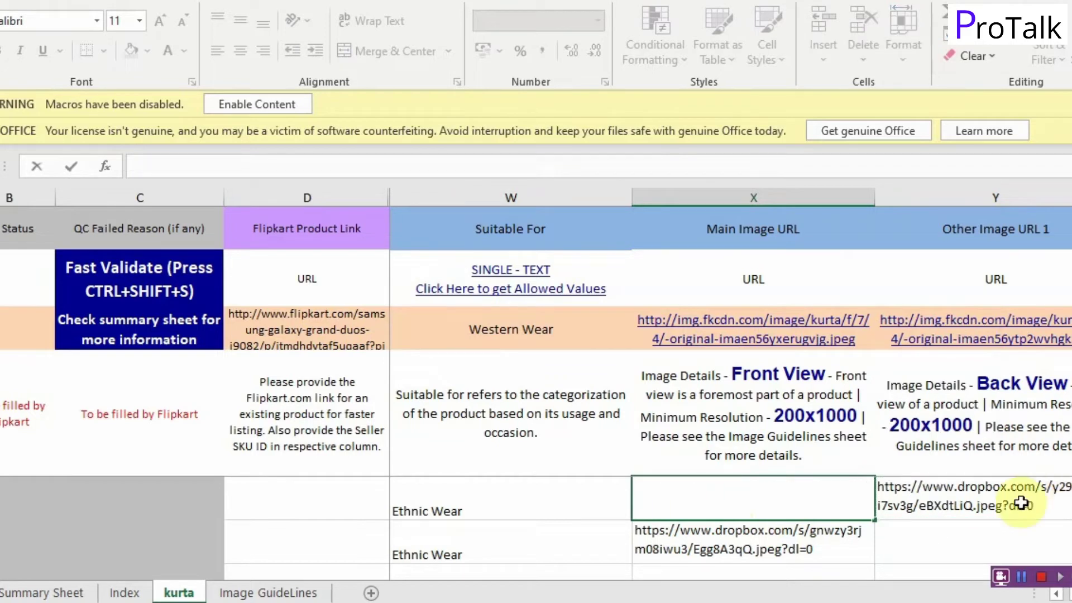
left_click(939, 494)
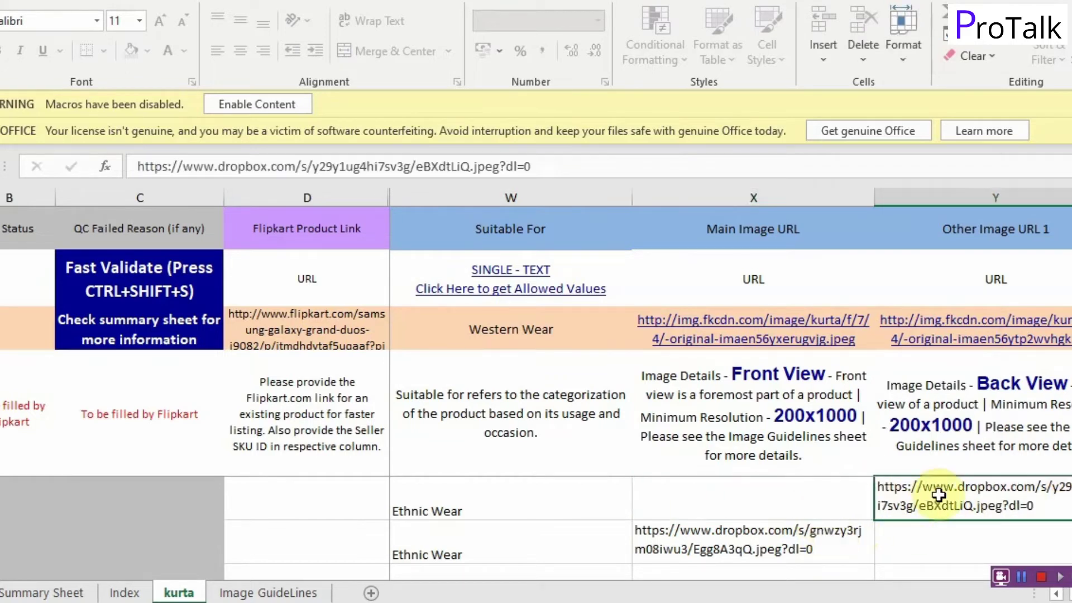
key("ctrl+c")
left_click(824, 497)
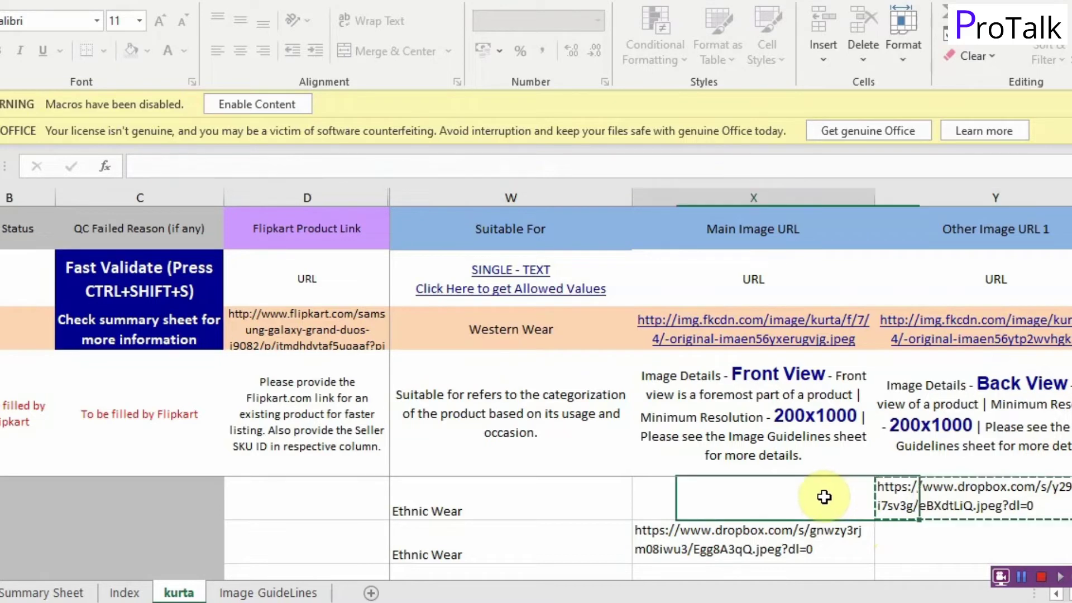
key("ctrl+v")
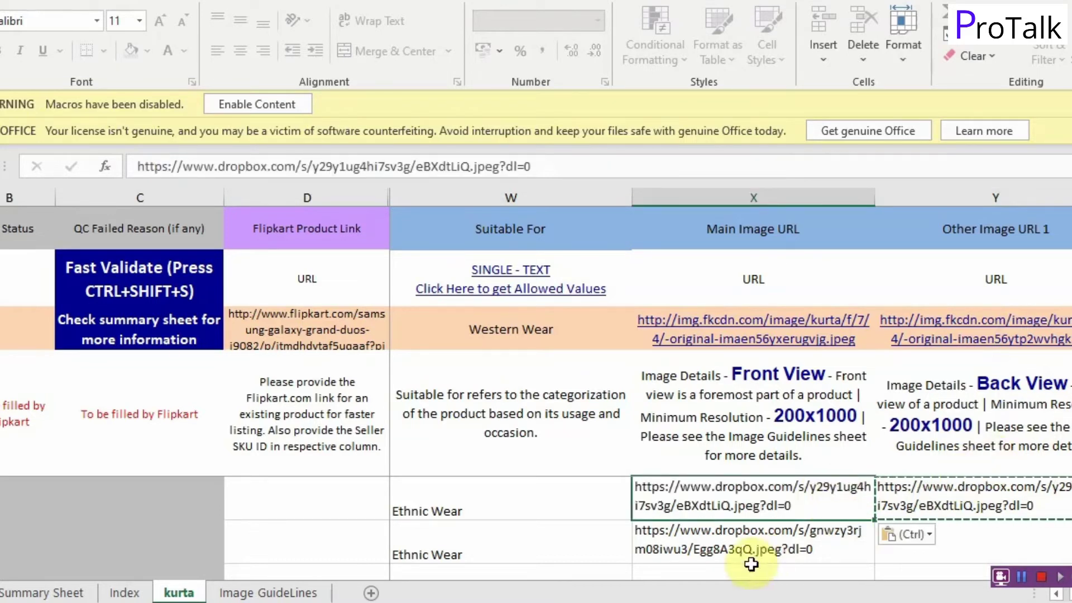
Step: Copy the Egg8A3qQ link into the first row's Other Image URL 1 cell
left_click(755, 540)
key("ctrl+c")
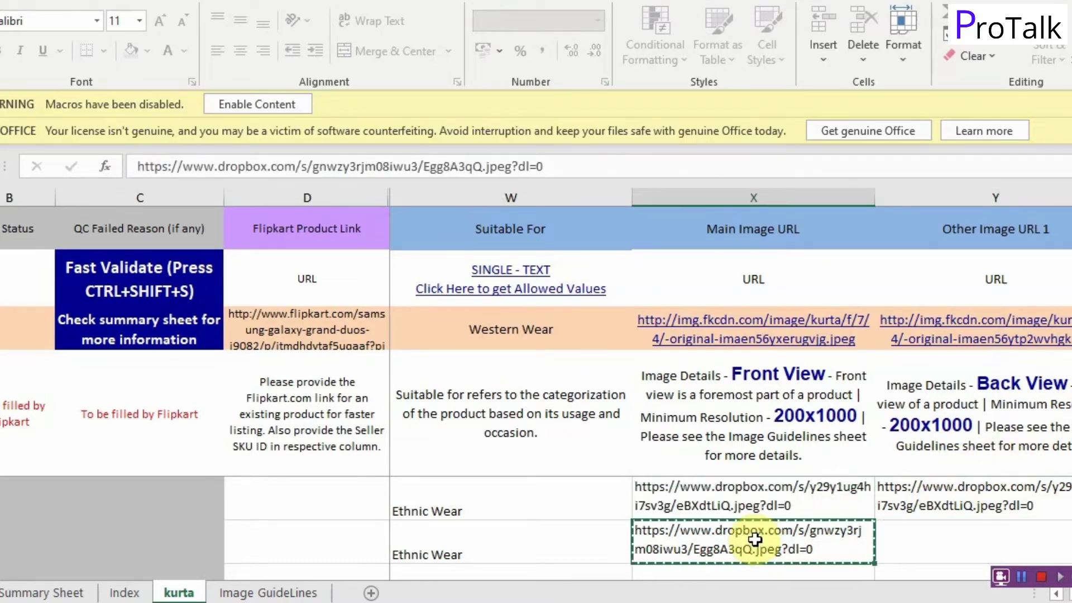
left_click(971, 486)
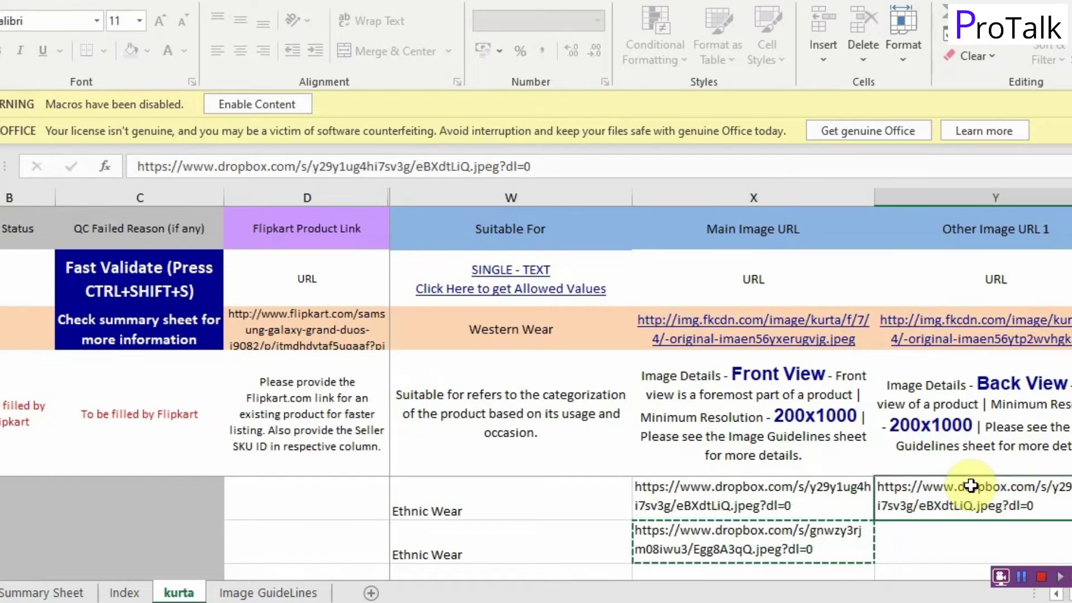
key("Right")
key("Left")
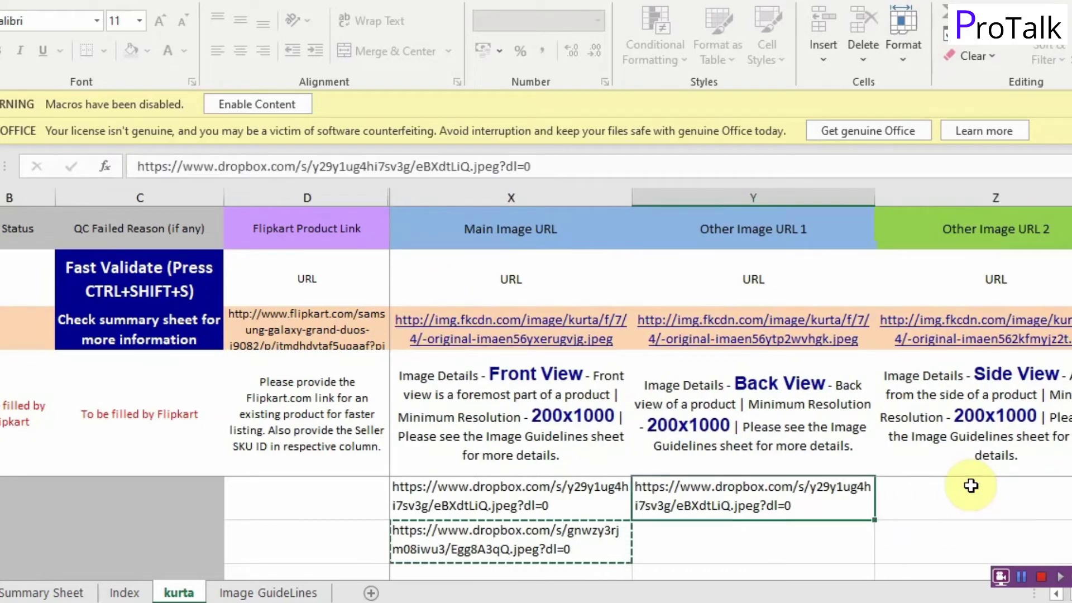
key("ctrl+v")
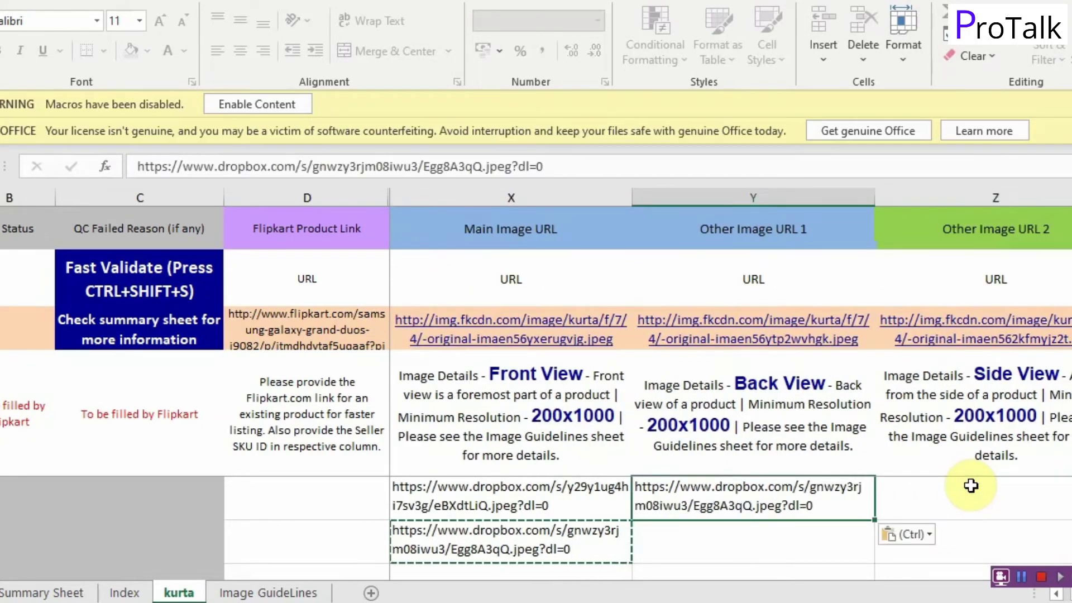
left_click(1020, 577)
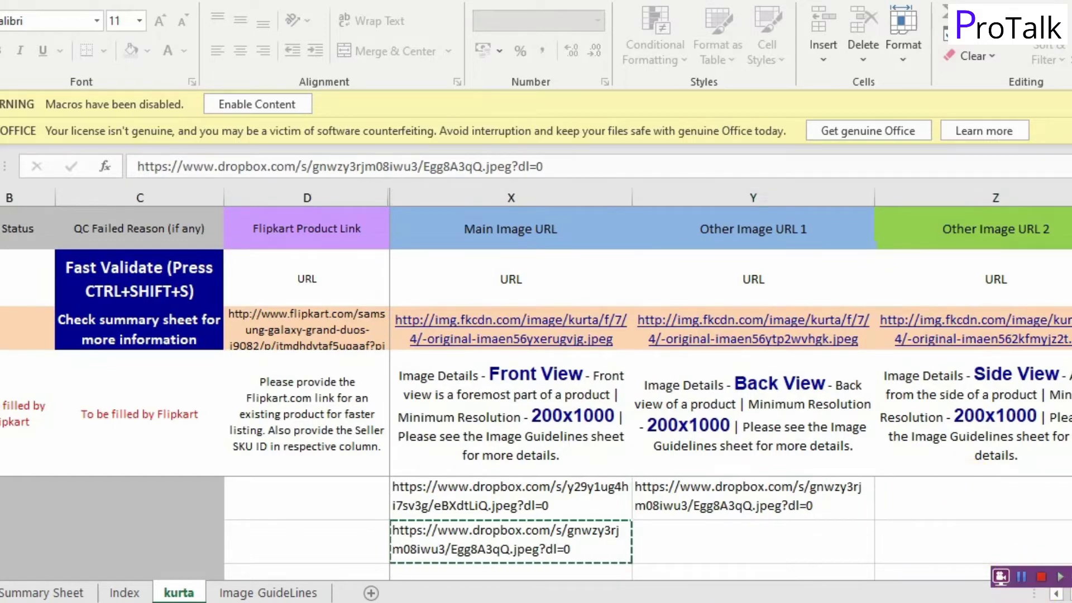
Step: Copy the eRFMJrrw.jpeg Dropbox link into the first row's Other Image URL 2
left_click(168, 556)
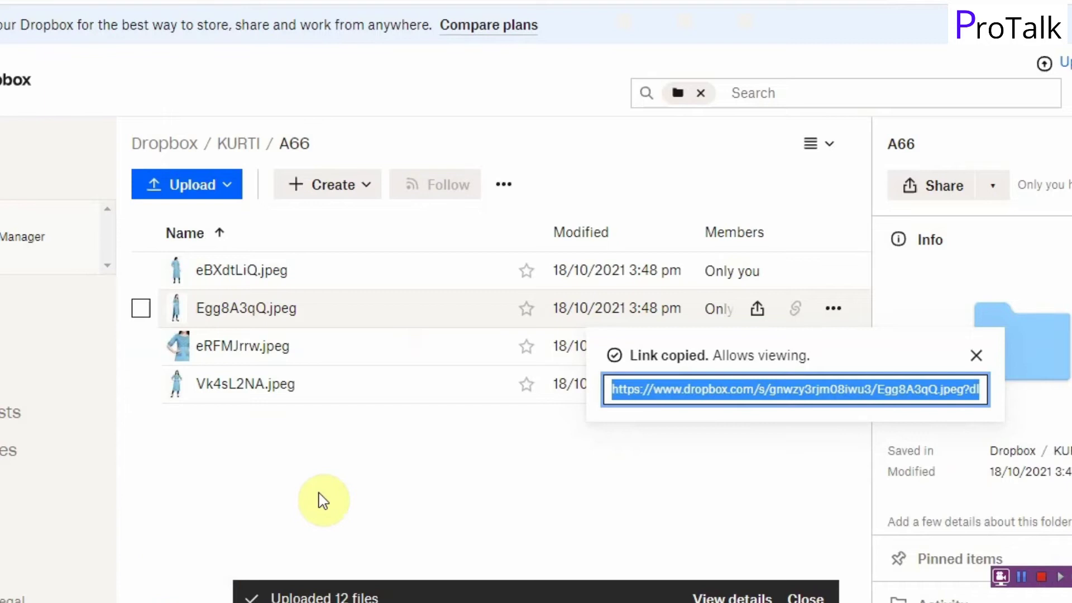
left_click(361, 444)
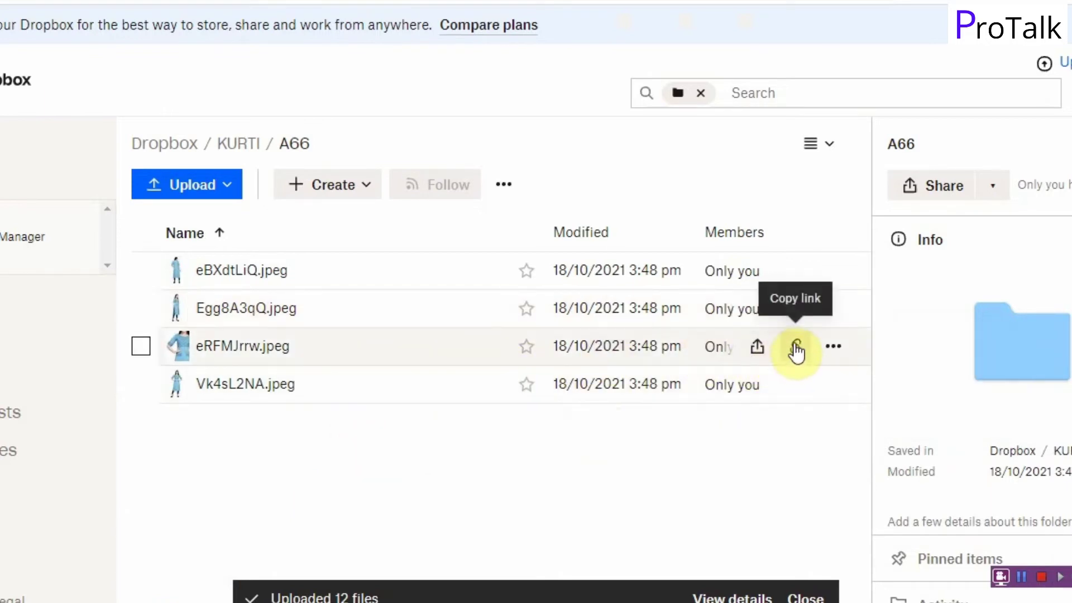
left_click(797, 350)
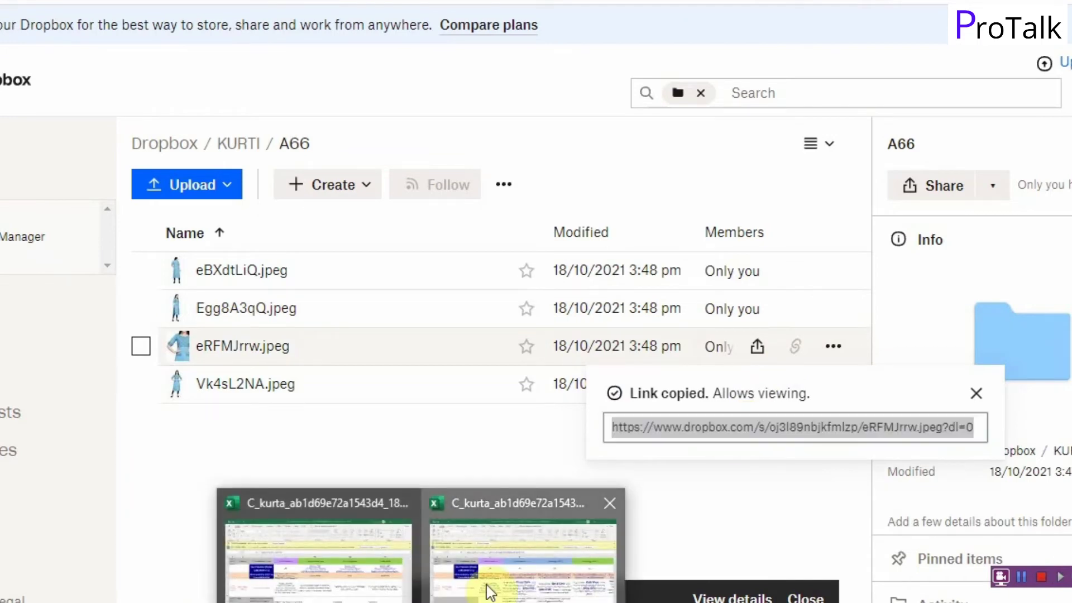
left_click(491, 583)
left_click(901, 509)
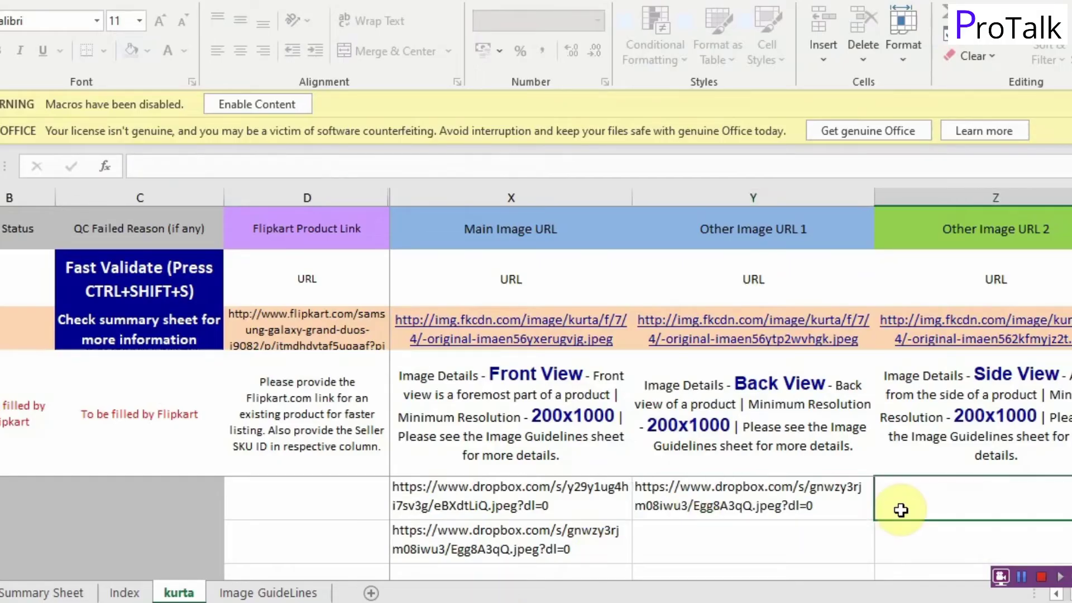
key("ctrl+v")
key("Tab")
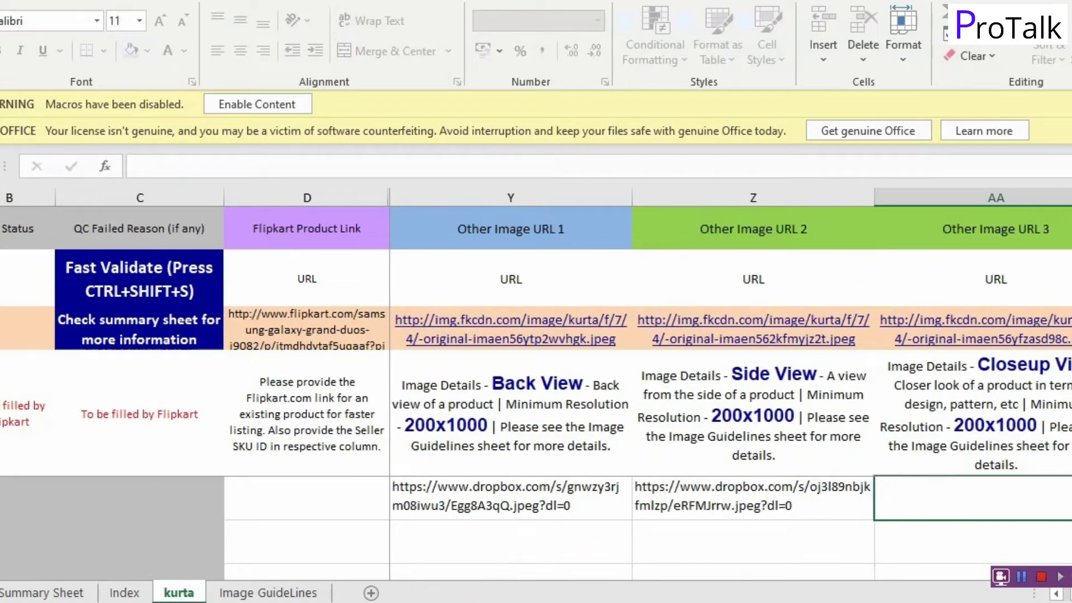
Step: Copy the Vk4sL2NA.jpeg Dropbox link into the first row's Other Image URL 3
left_click(191, 583)
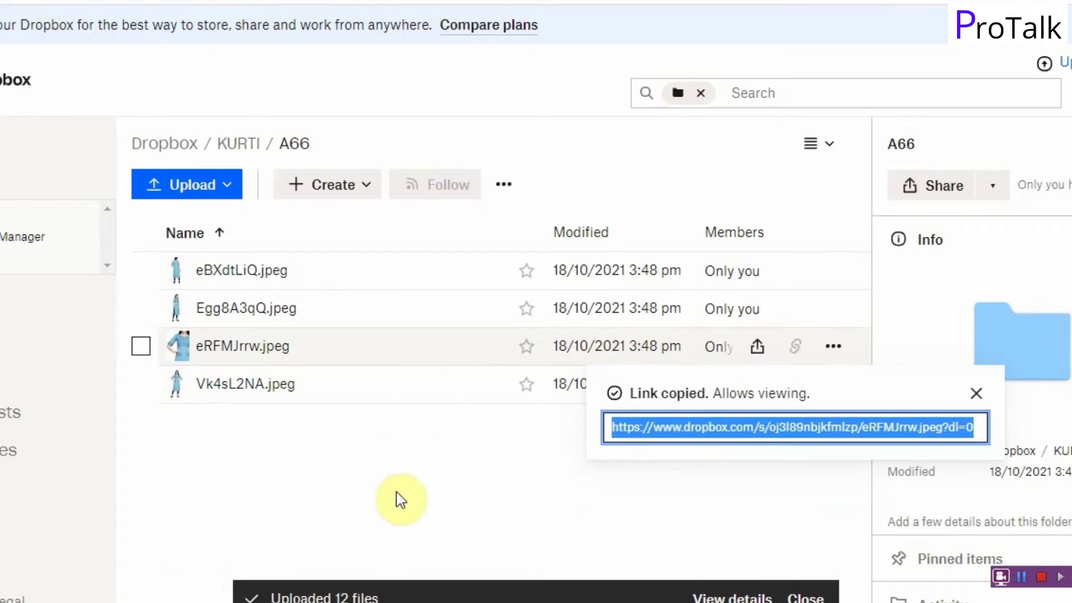
left_click(795, 385)
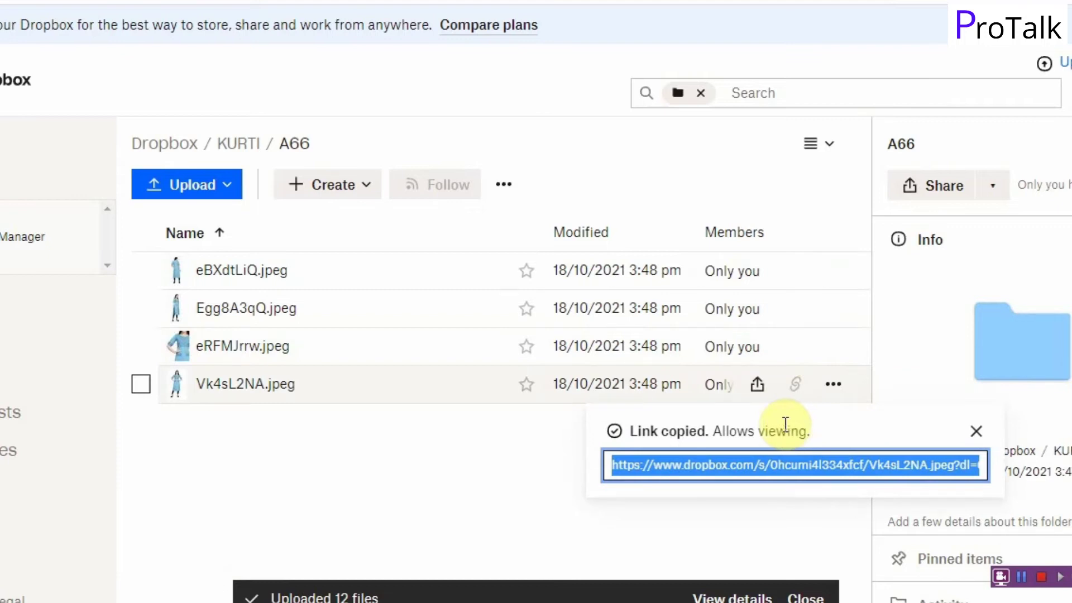
mouse_move(502, 602)
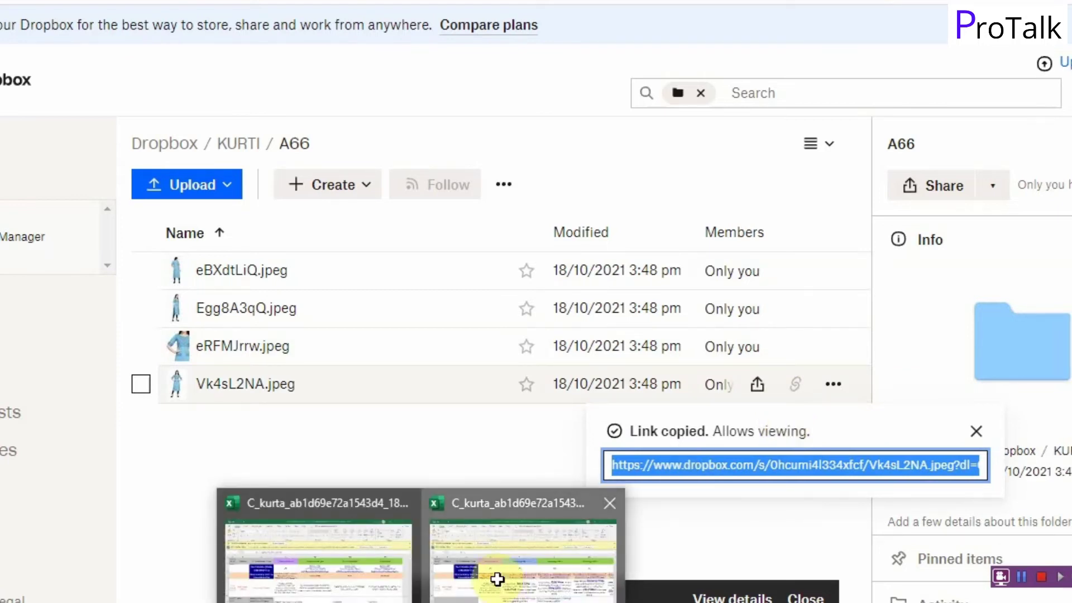
left_click(497, 578)
key("ctrl+v")
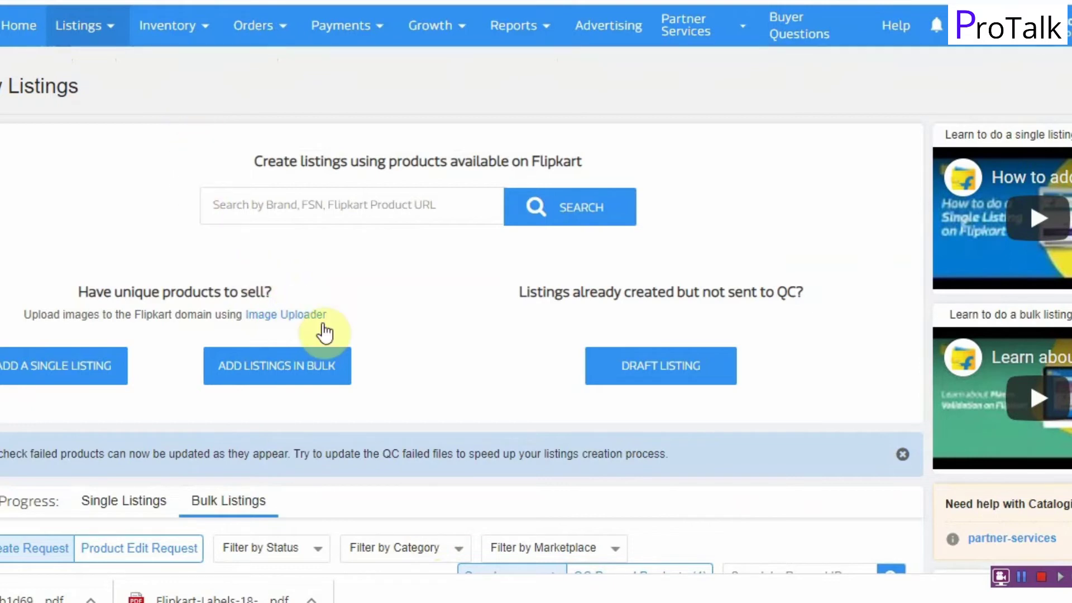
Step: Start a bulk listing: search 'kurti', pick Clothing / Ethnic Wear / Kurta, choose a recent brand
left_click(267, 366)
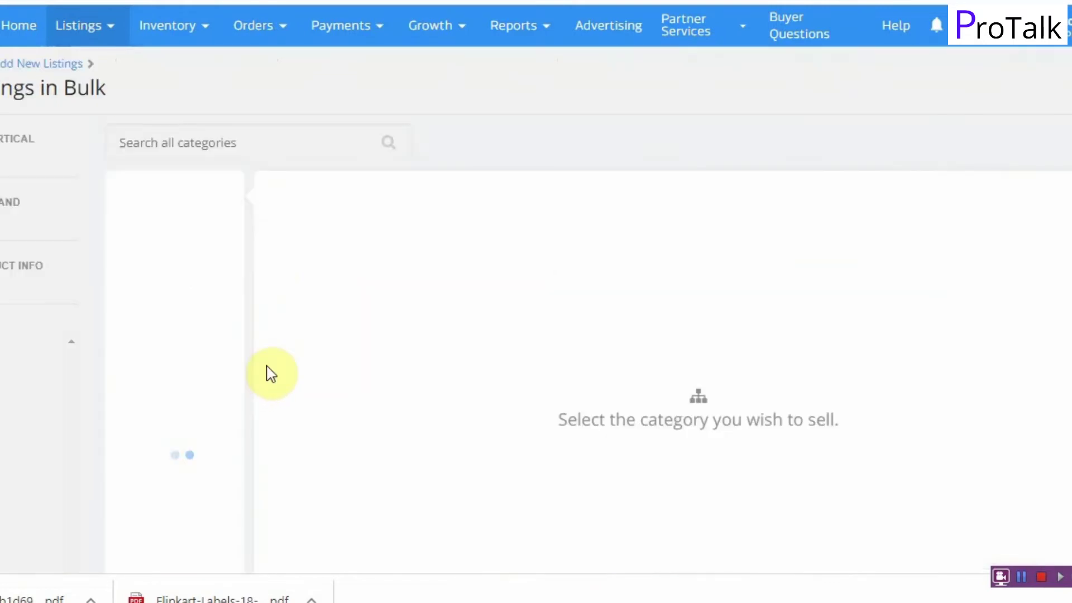
left_click(206, 143)
type("ku")
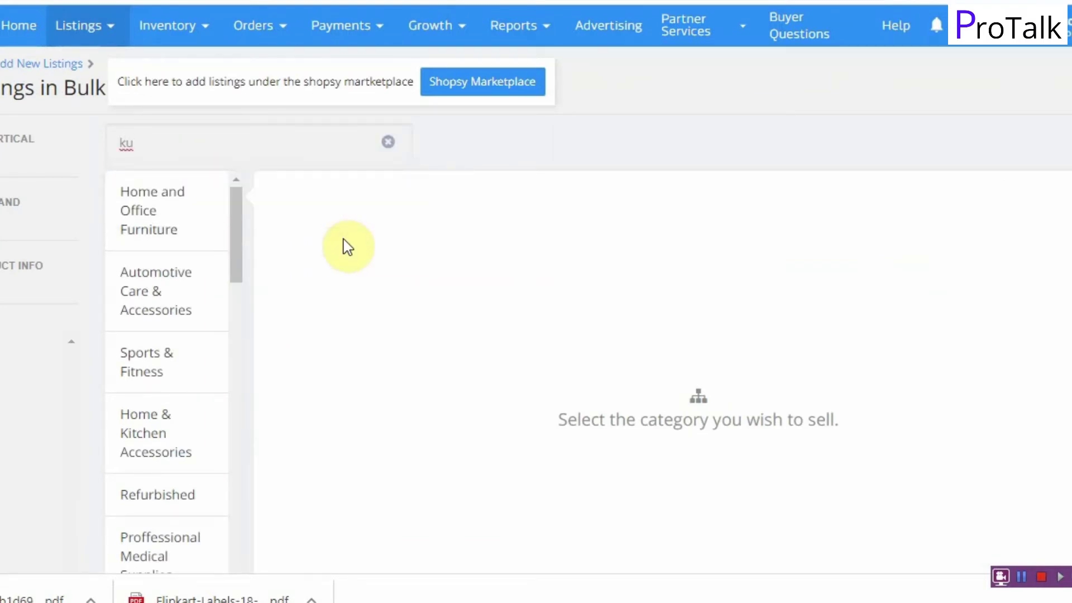
type("rti")
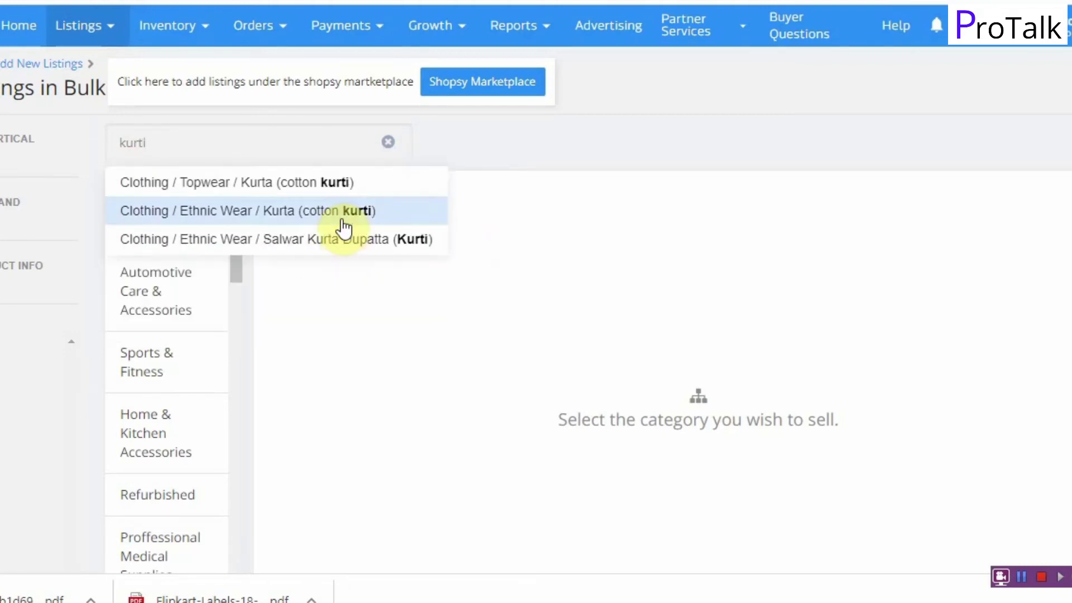
left_click(260, 212)
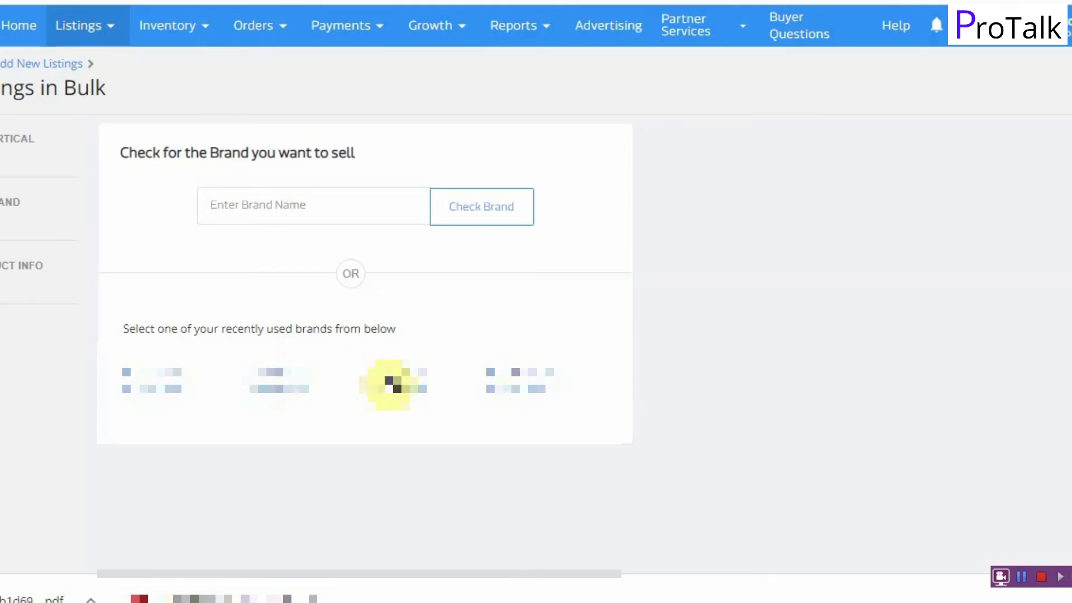
left_click(398, 384)
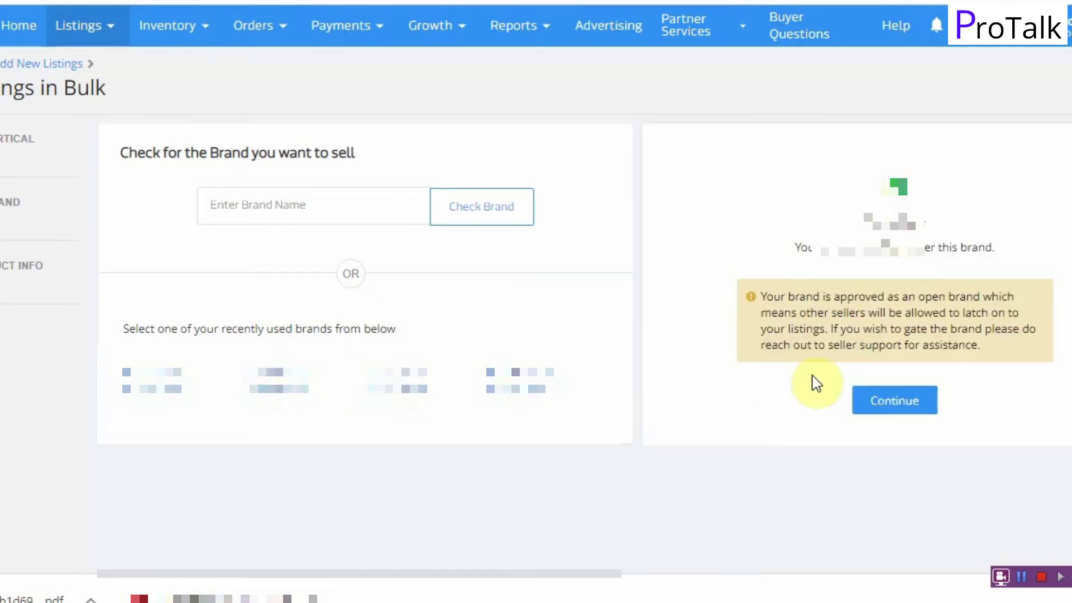
left_click(895, 402)
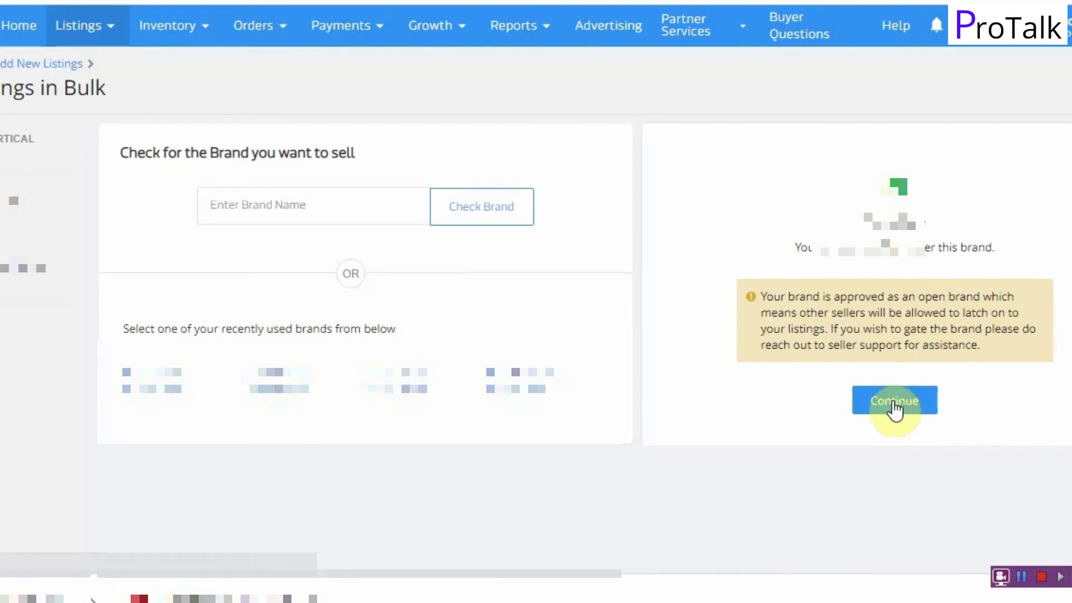
scroll(658, 327, "down", 3)
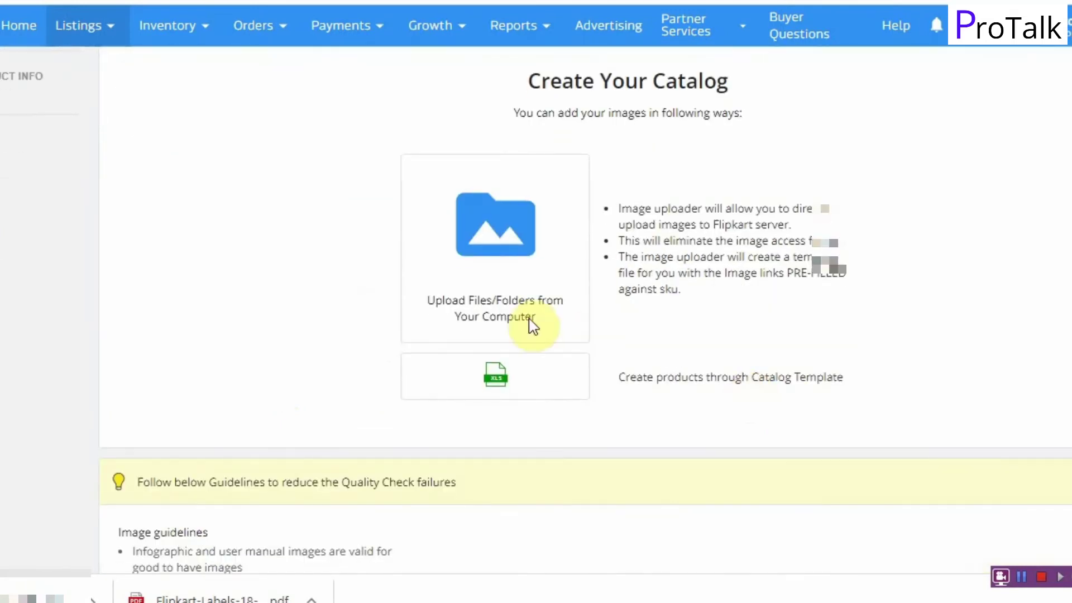
Step: Upload the filled kurta .xls catalog template, submitting 16 products
left_click(499, 382)
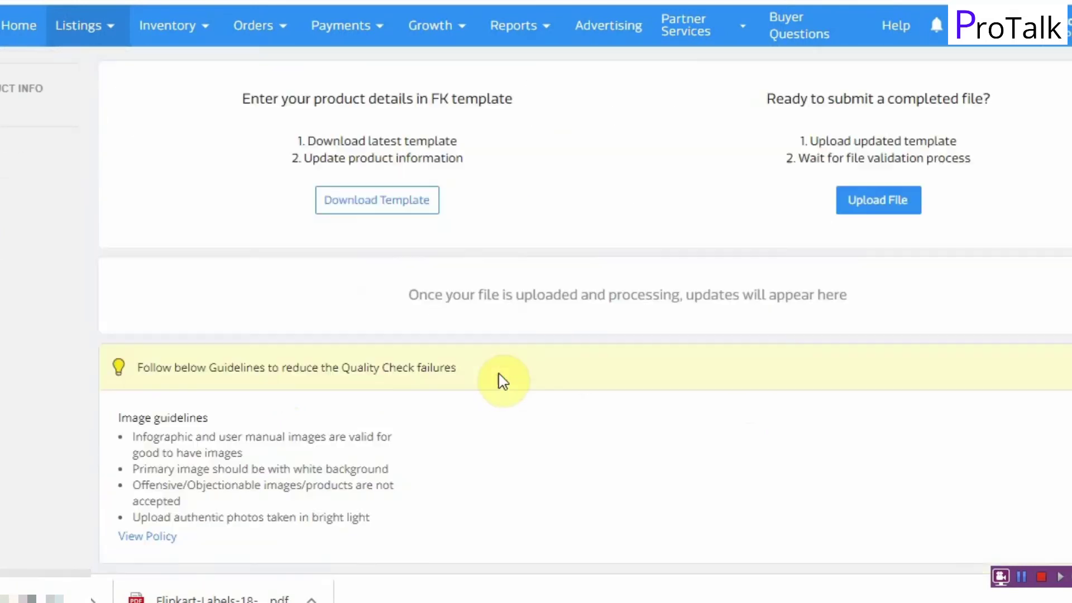
left_click(883, 205)
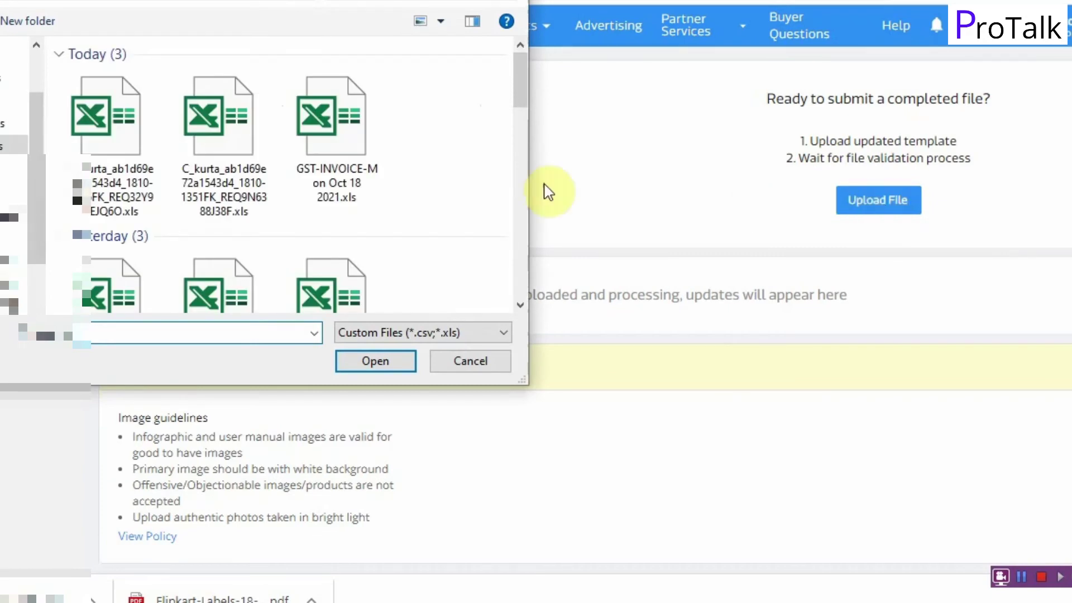
left_click(135, 174)
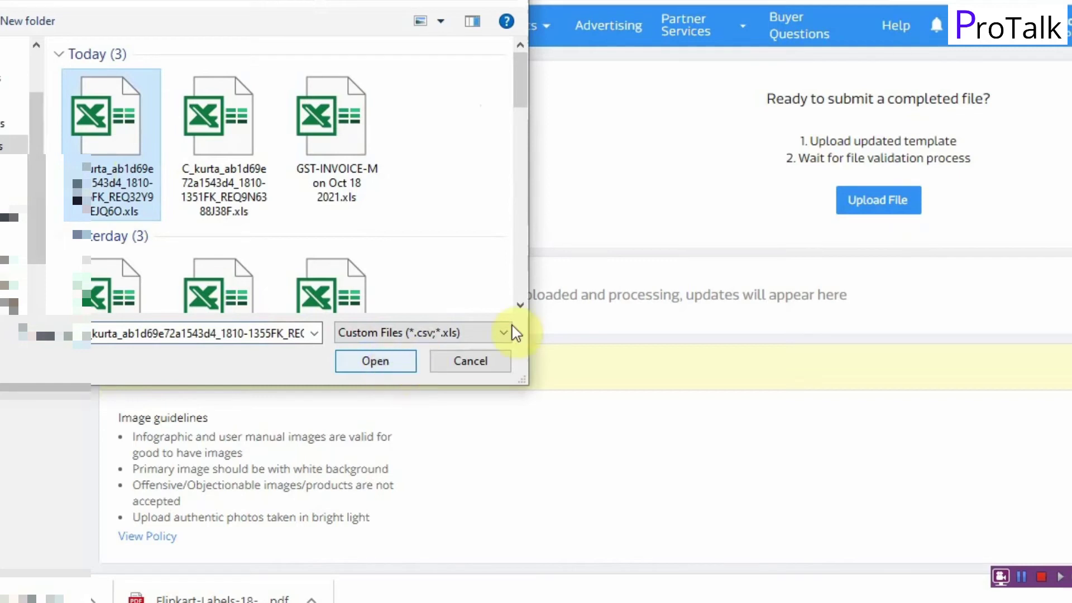
left_click(1026, 582)
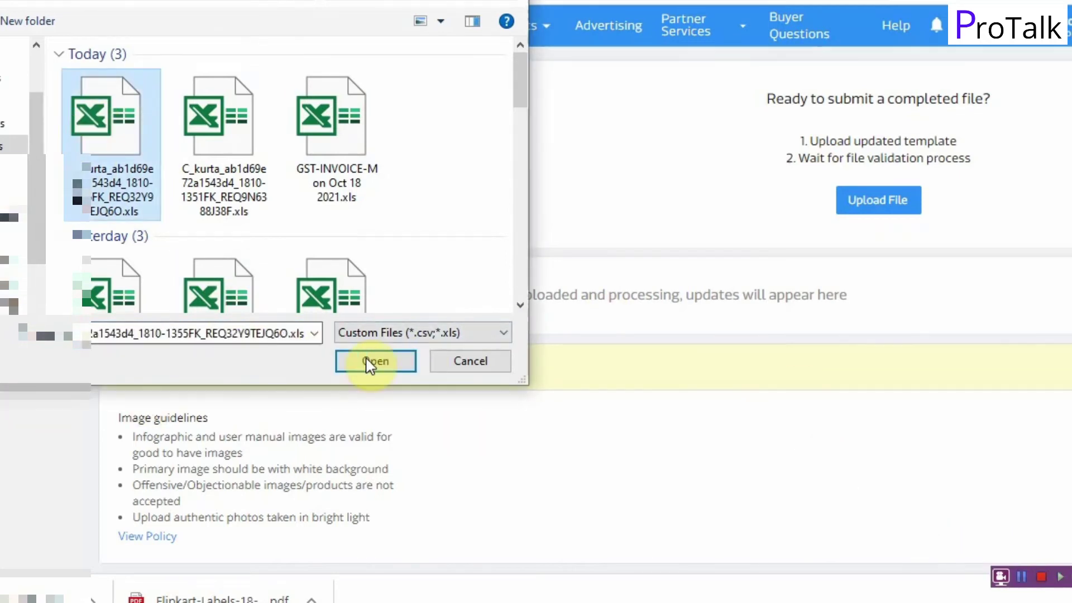
left_click(383, 367)
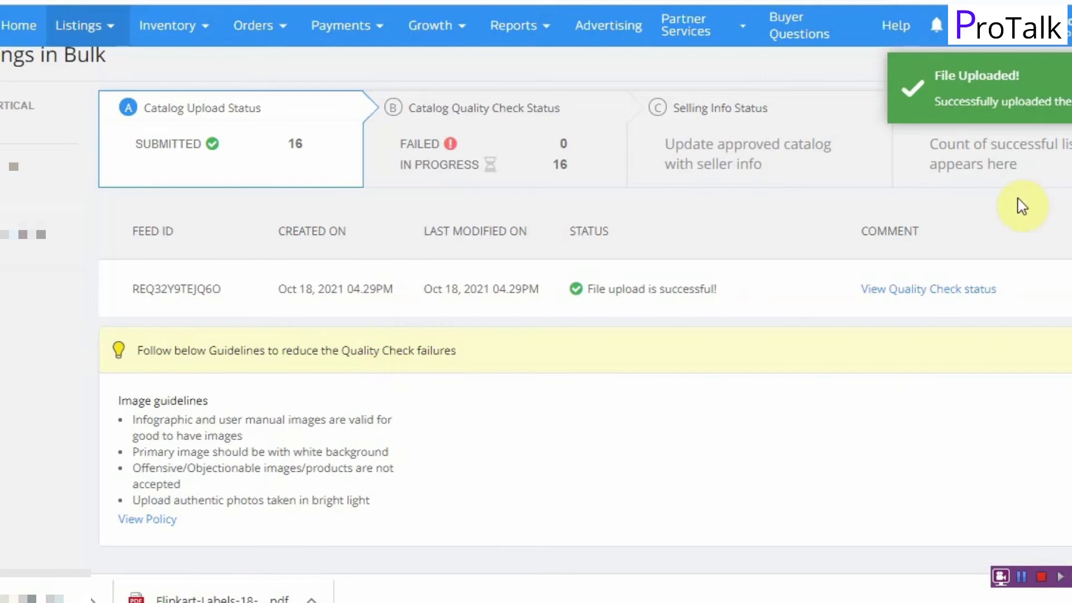
Step: Check the new feed's Catalog Quality Check Status, then open the earlier feed's Selling Info Status
left_click(512, 149)
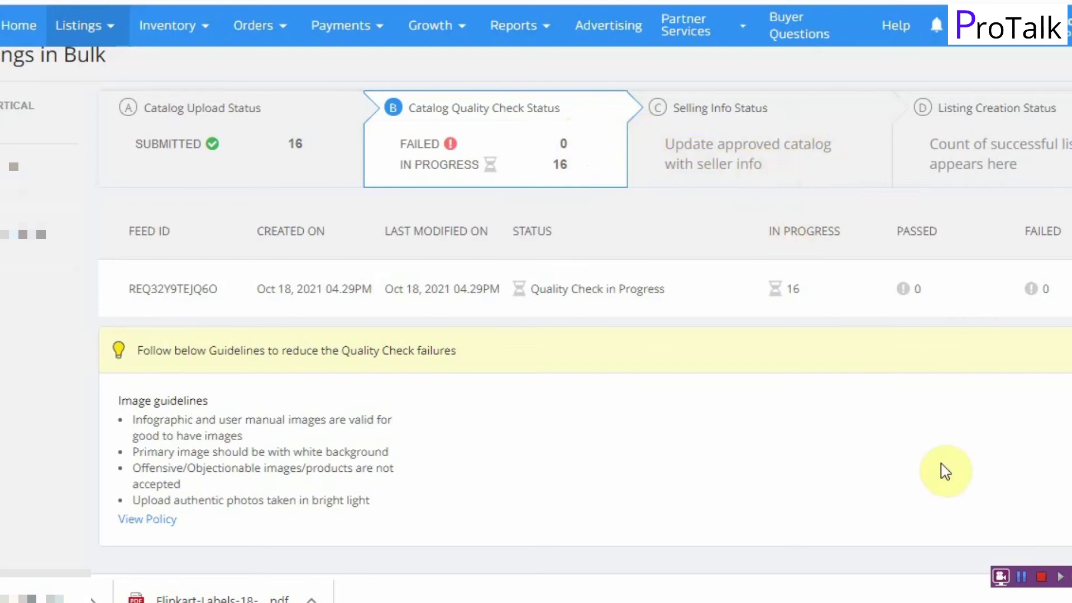
left_click(1023, 576)
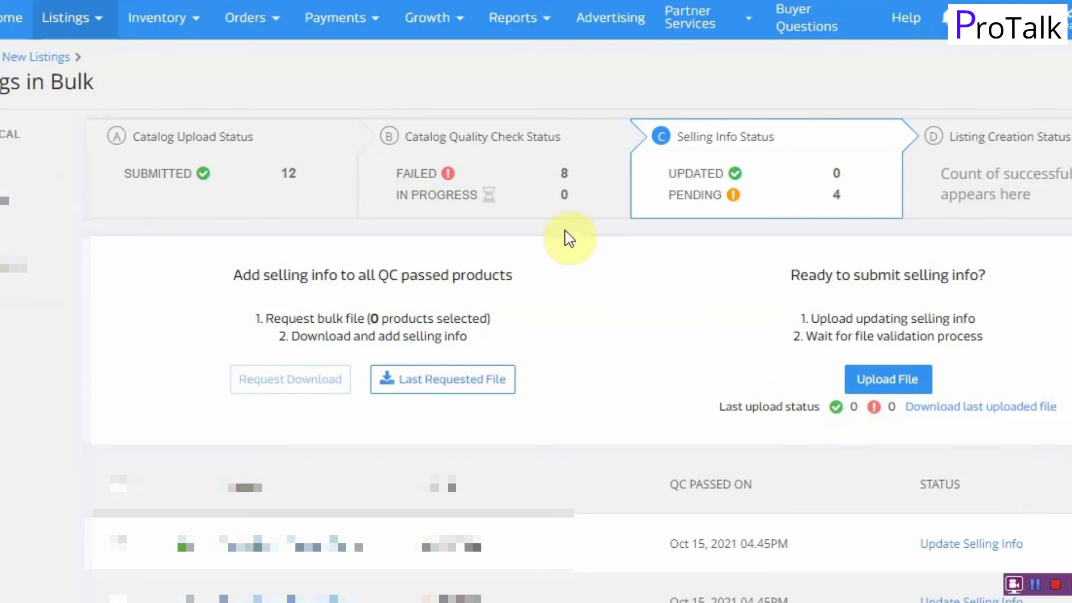
Step: Request and download the catalog error file for the 8 QC-failed products
left_click(481, 181)
scroll(511, 456, "down", 3)
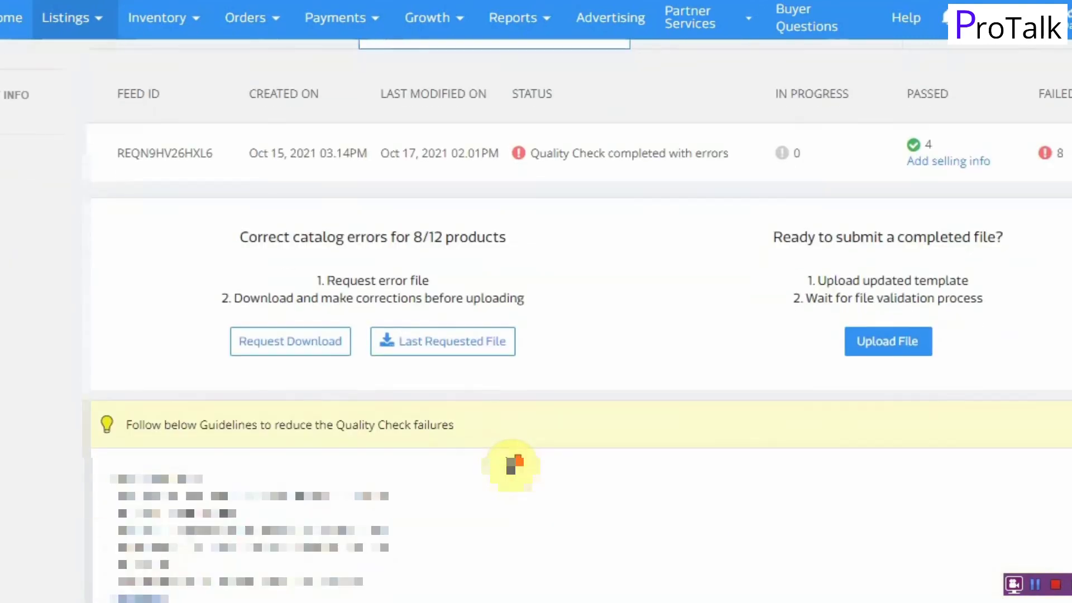
scroll(531, 253, "up", 2)
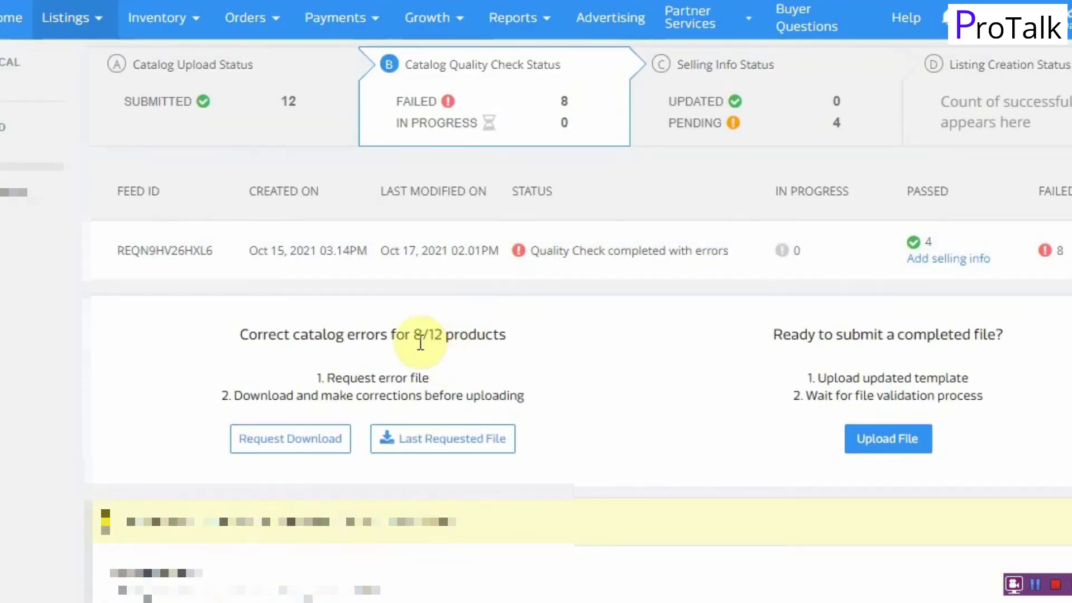
left_click(252, 439)
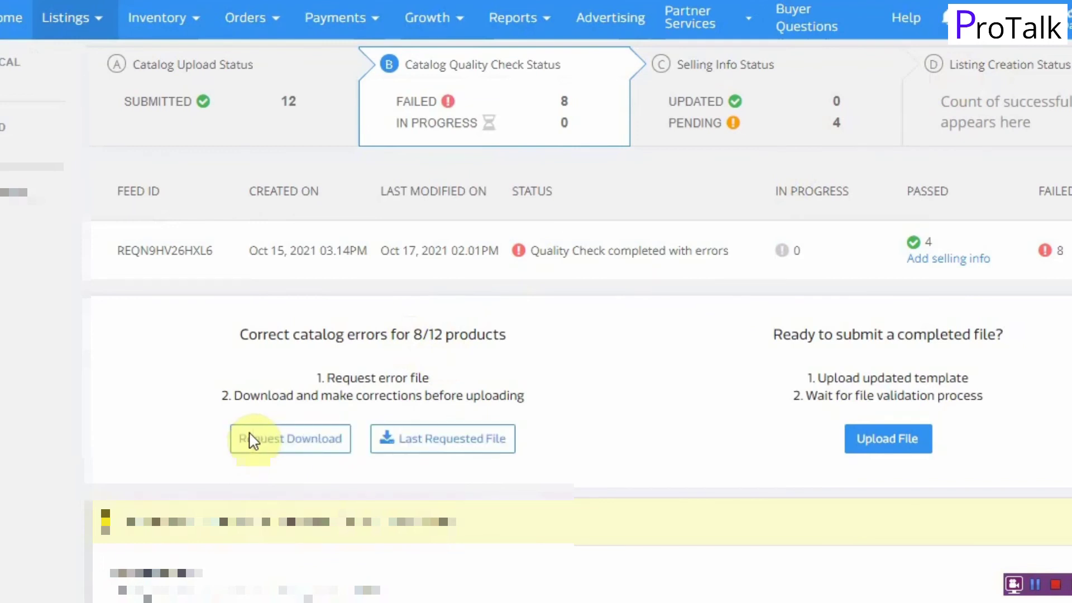
left_click(463, 441)
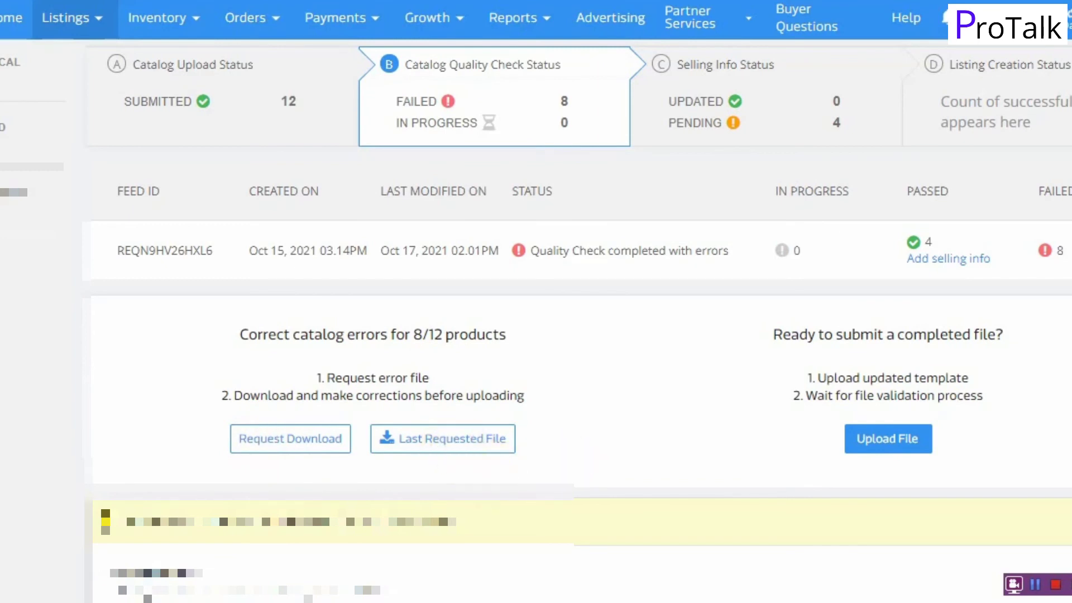
Step: Open the error file in Excel and review each product's QC failed reason
left_click(506, 576)
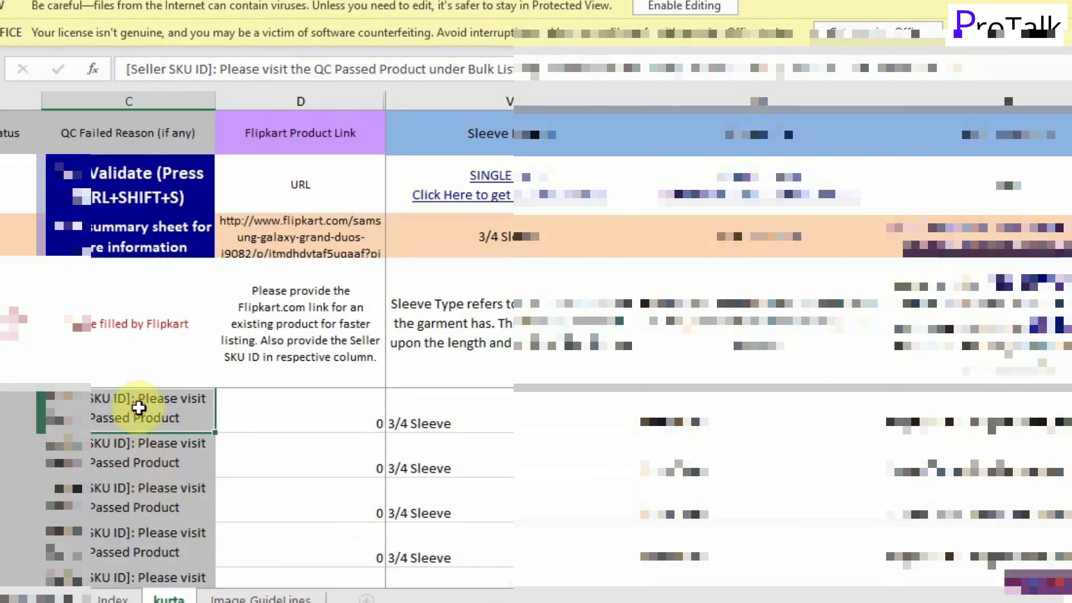
left_click(140, 444)
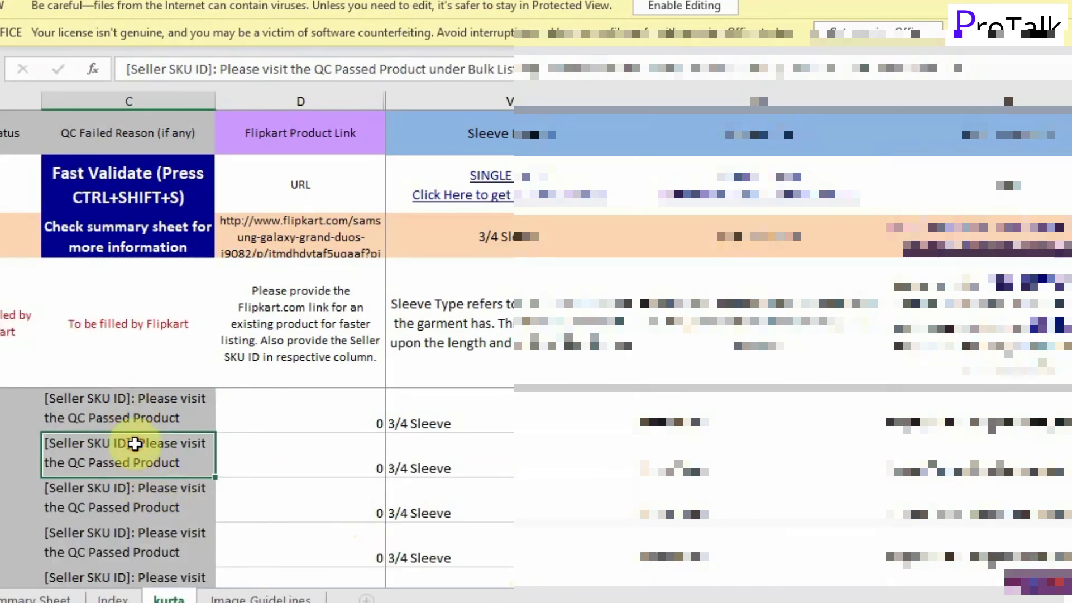
left_click(152, 496)
left_click(148, 448)
left_click(144, 407)
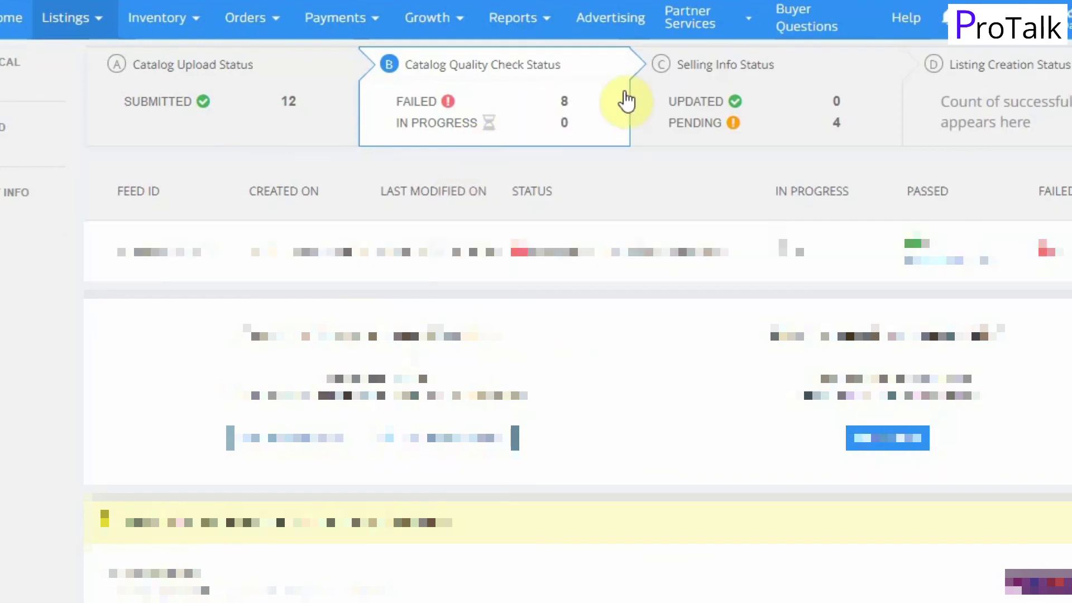
Step: Open Selling Info Status and view one QC-passed product's selling information form
left_click(733, 114)
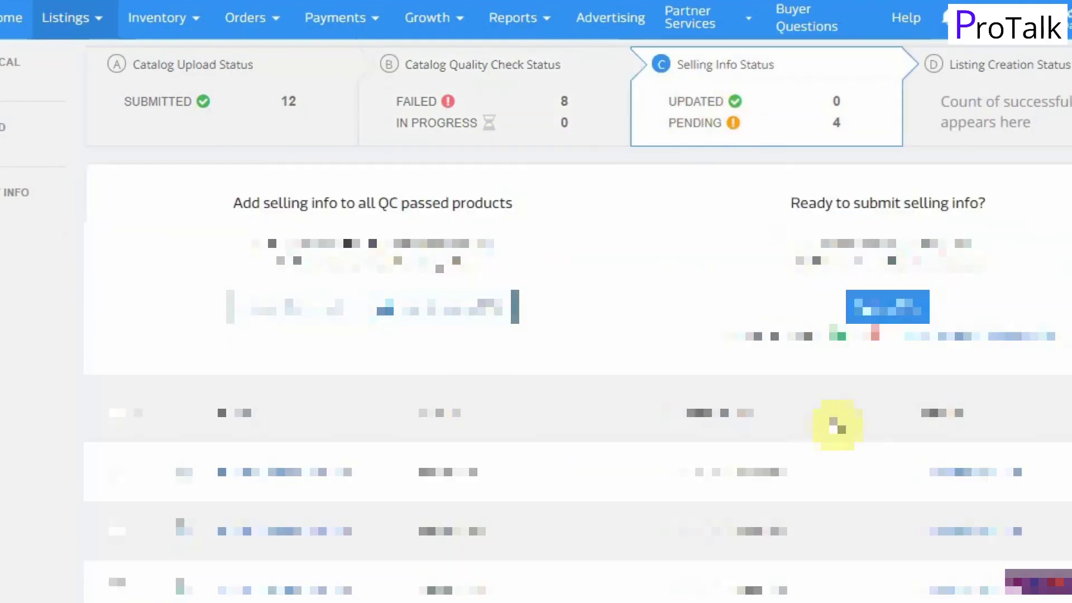
scroll(713, 430, "down", 5)
scroll(649, 290, "up", 2)
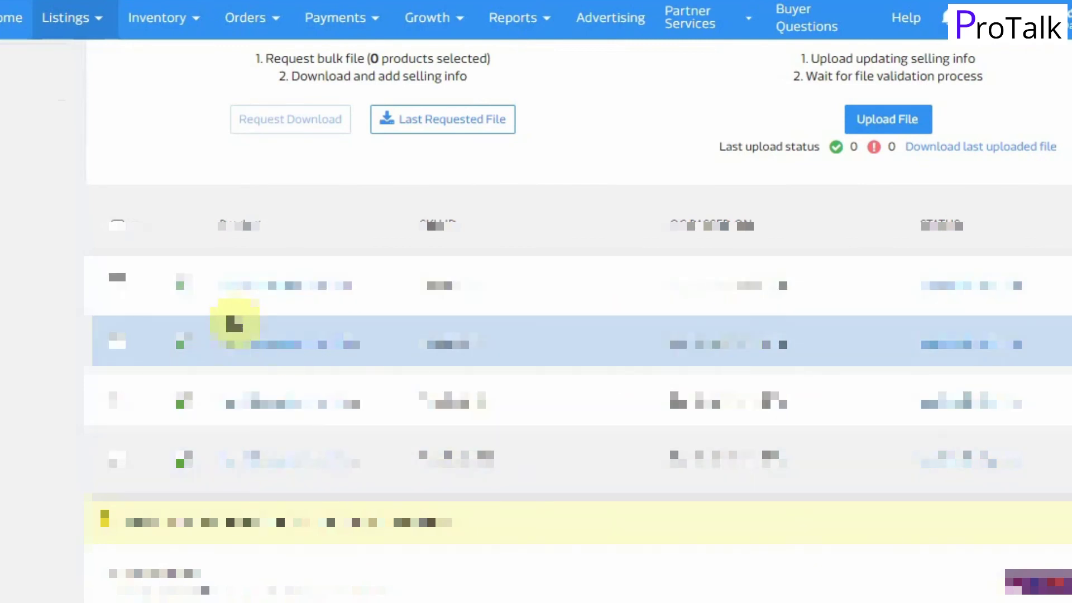
left_click(966, 291)
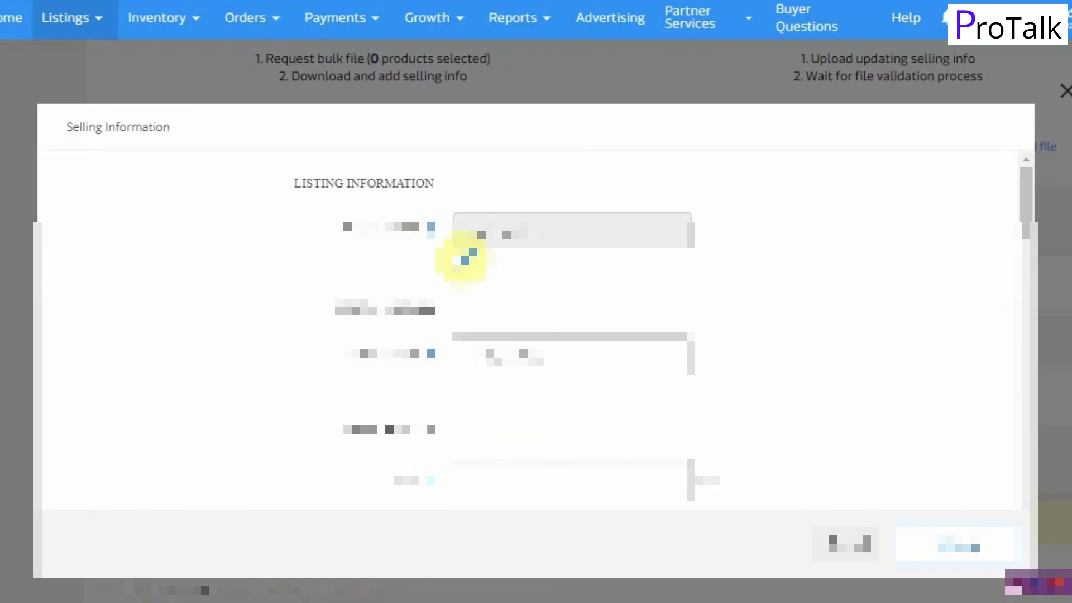
left_click(844, 544)
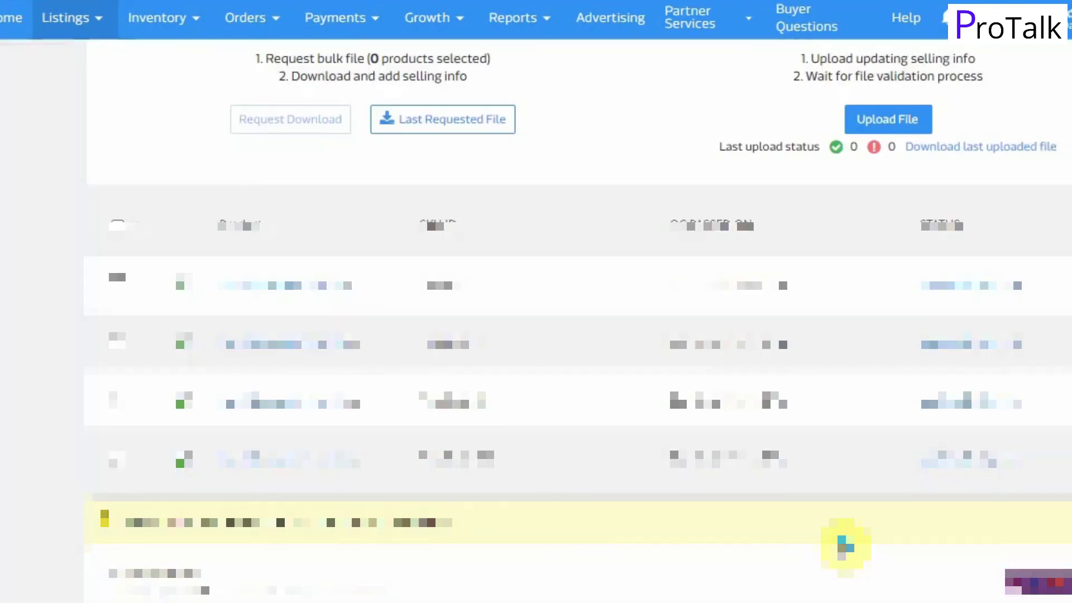
Step: Select all 4 QC-passed products and download their bulk selling-info file
left_click(118, 226)
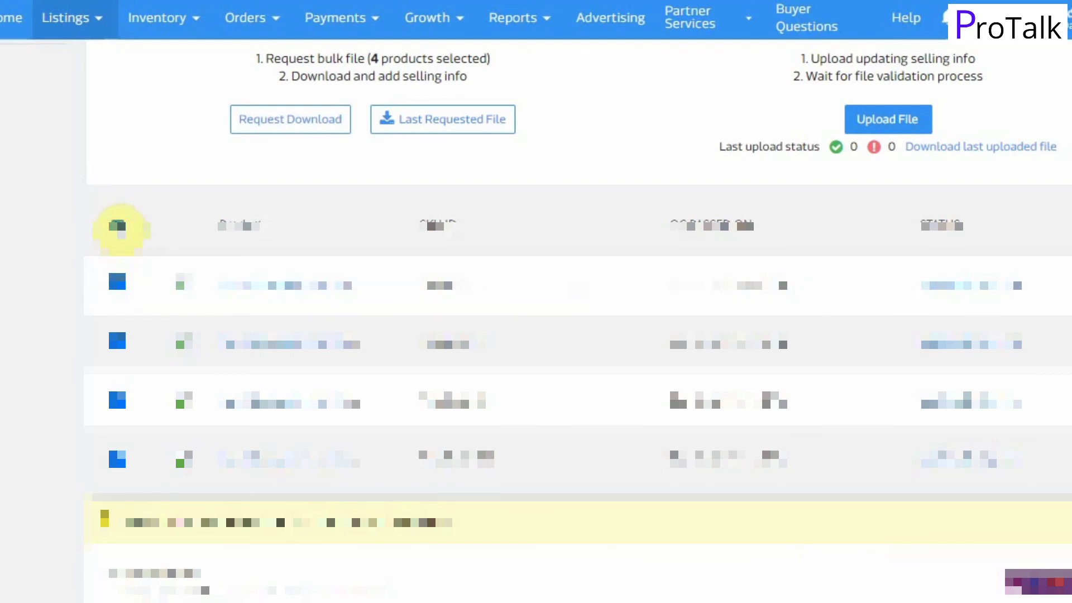
left_click(285, 122)
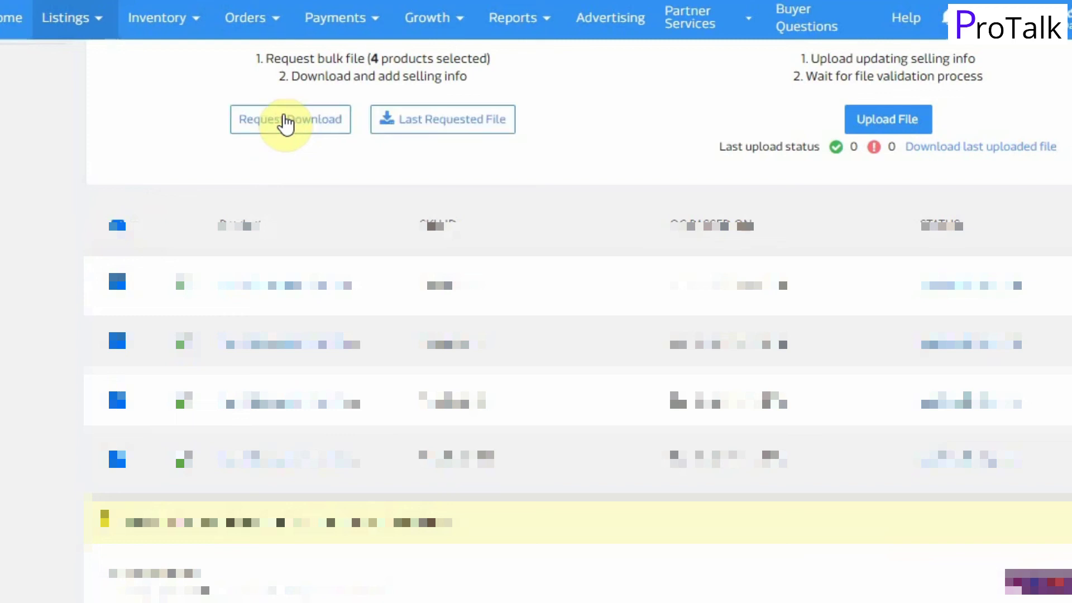
left_click(475, 106)
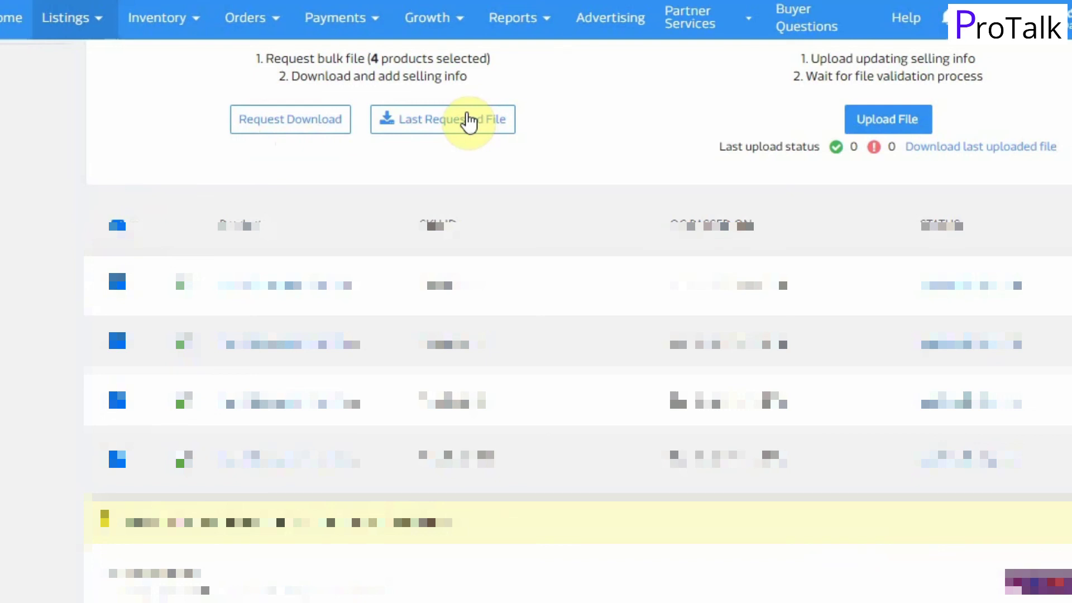
left_click(469, 120)
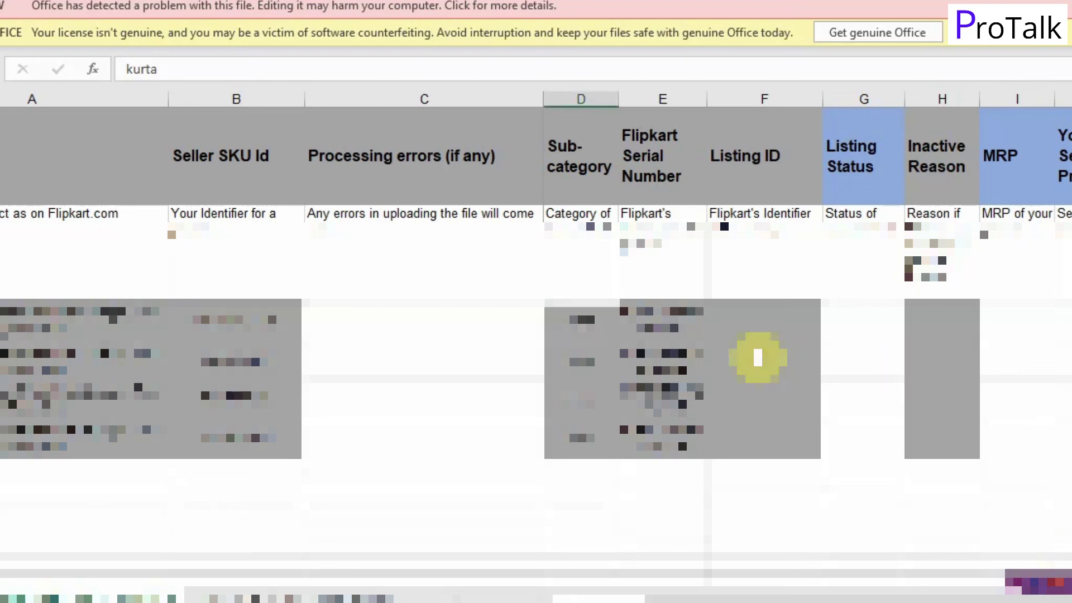
key("Right")
key("Right")
key("Right")
key("Right")
key("Right")
key("Right")
key("Right")
key("Right")
key("Right")
key("Right")
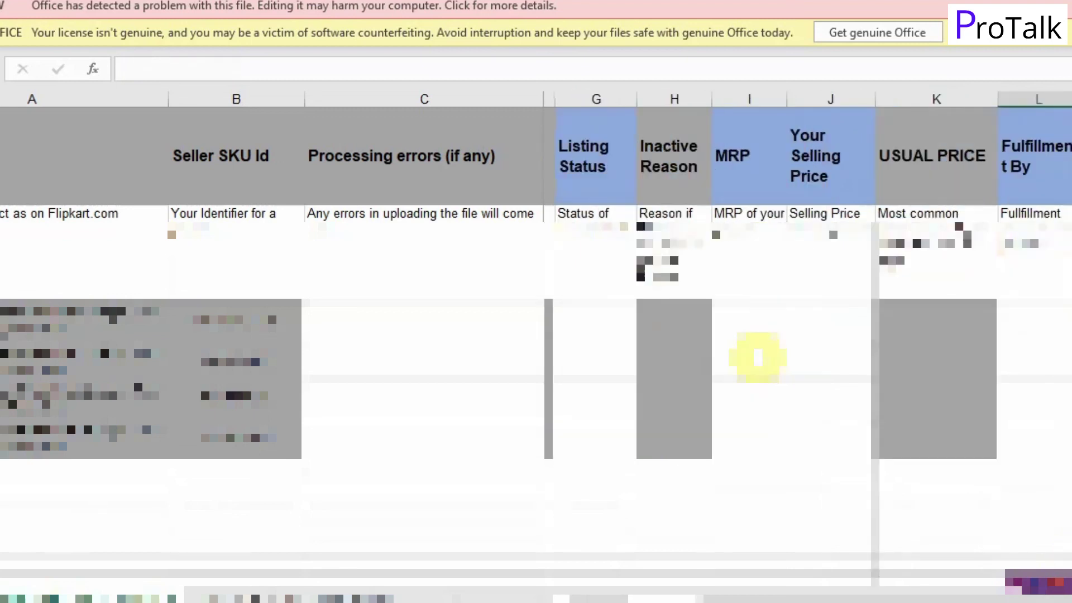
key("Right")
key("Right")
key("Right")
key("Right")
key("Right")
key("Right")
key("Right")
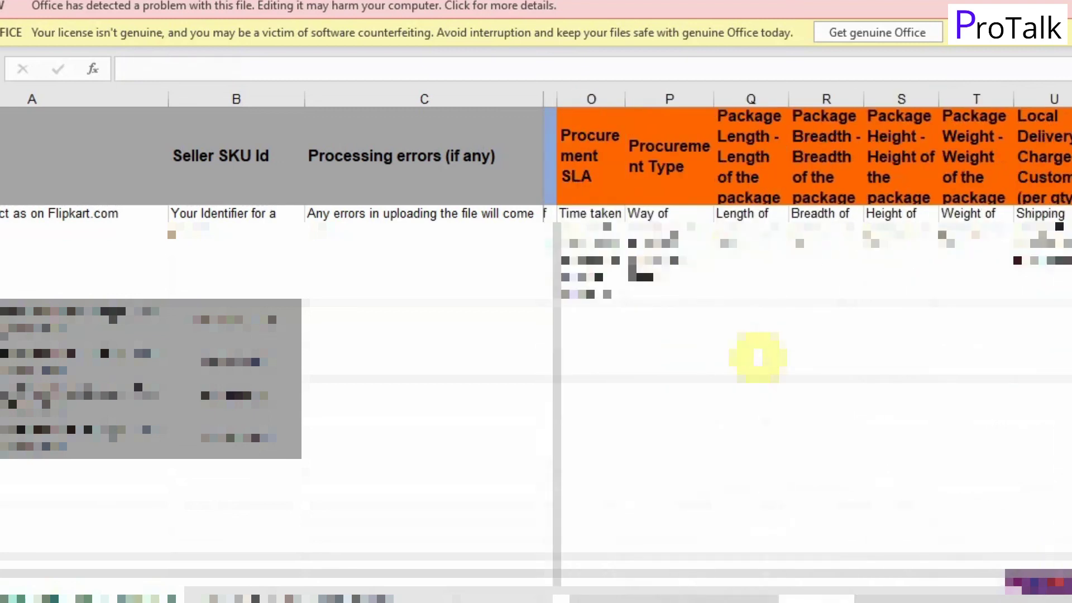
key("Right")
key("Right")
key("Right")
key("Right")
key("Right")
key("Right")
key("Right")
key("Right")
key("Right")
key("Right")
key("Right")
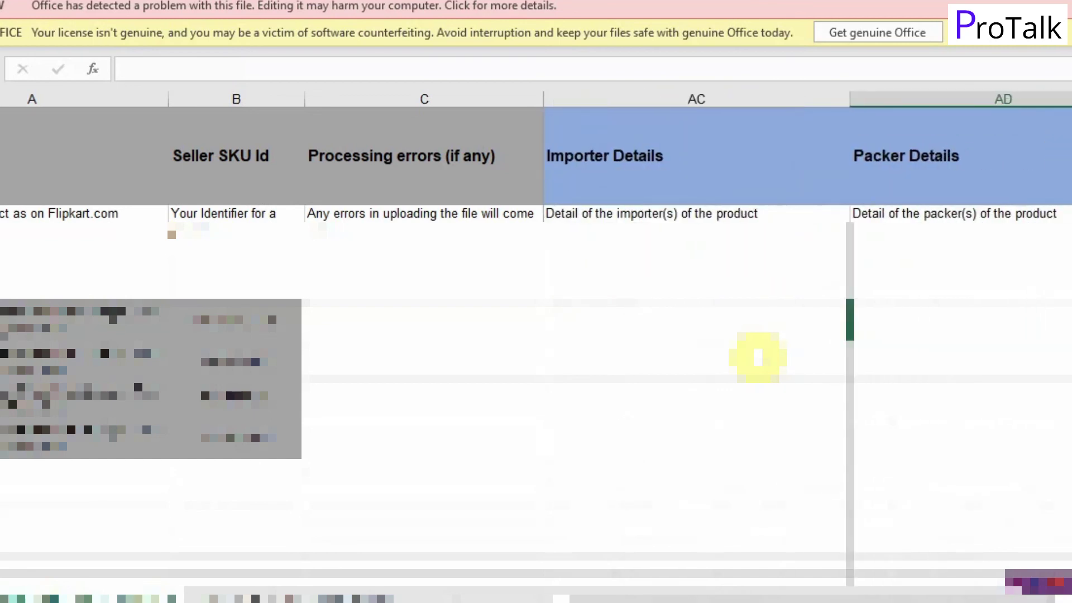
key("Right")
key("Right")
key("Right")
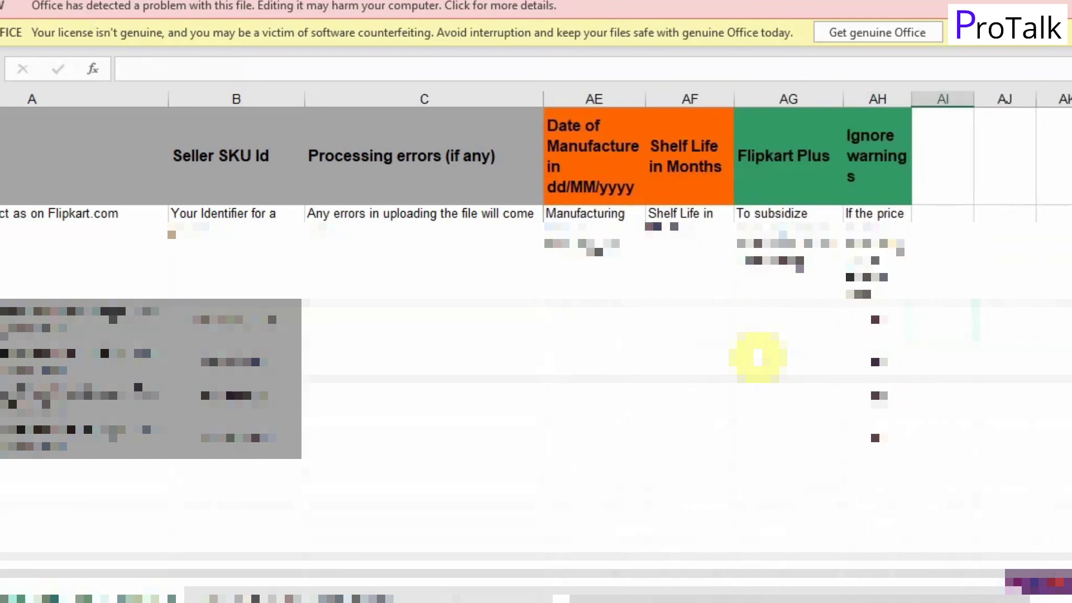
key("Left")
key("Left")
key("Left")
key("Left")
key("Left")
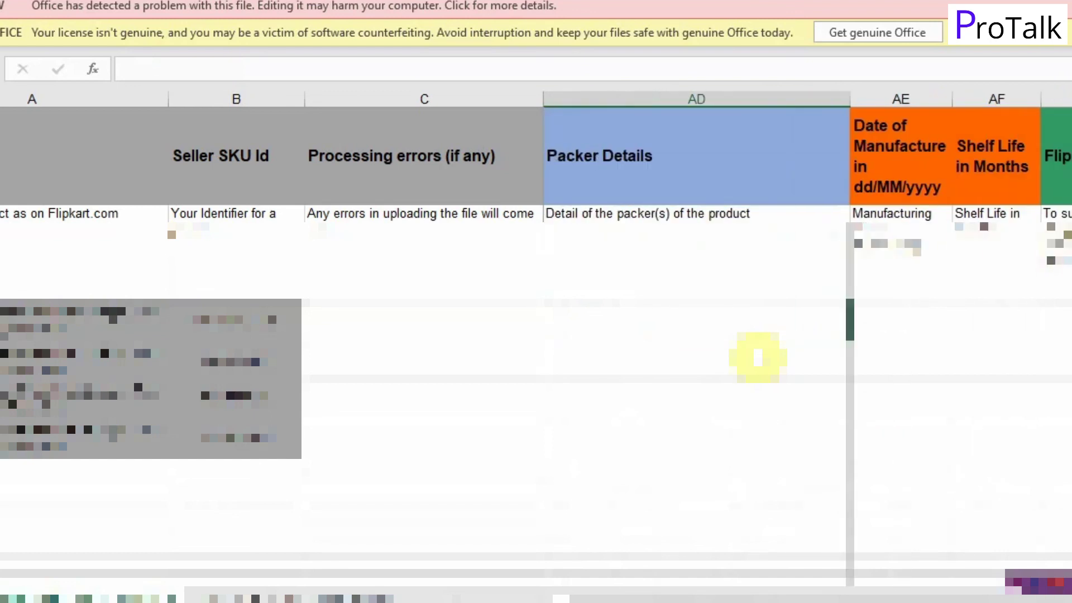
key("Left")
key("Left")
key("Left")
key("Left")
key("Left")
key("Left")
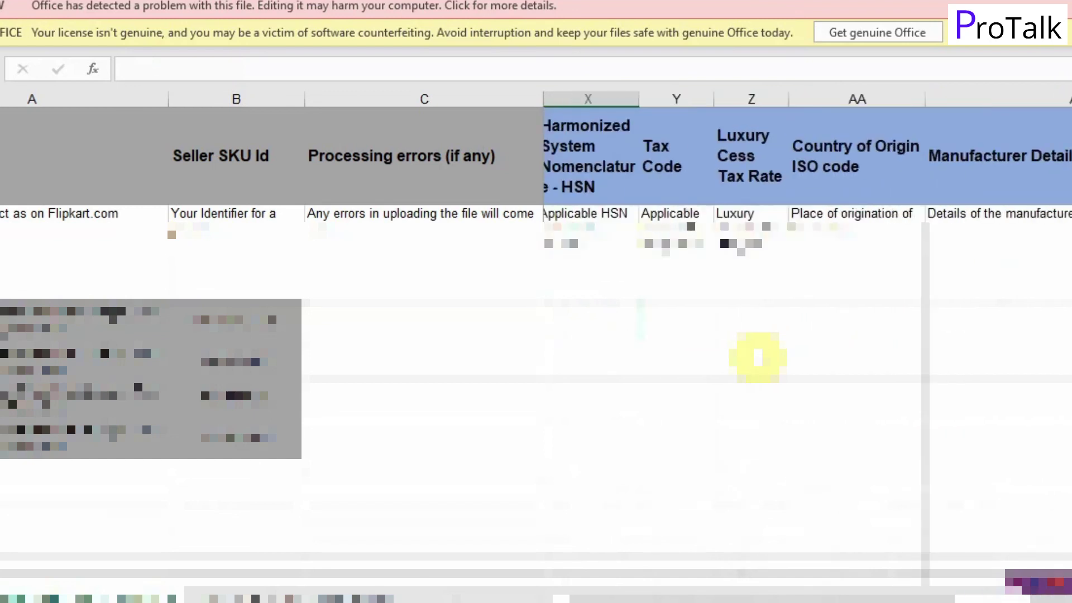
key("Left")
key("Left")
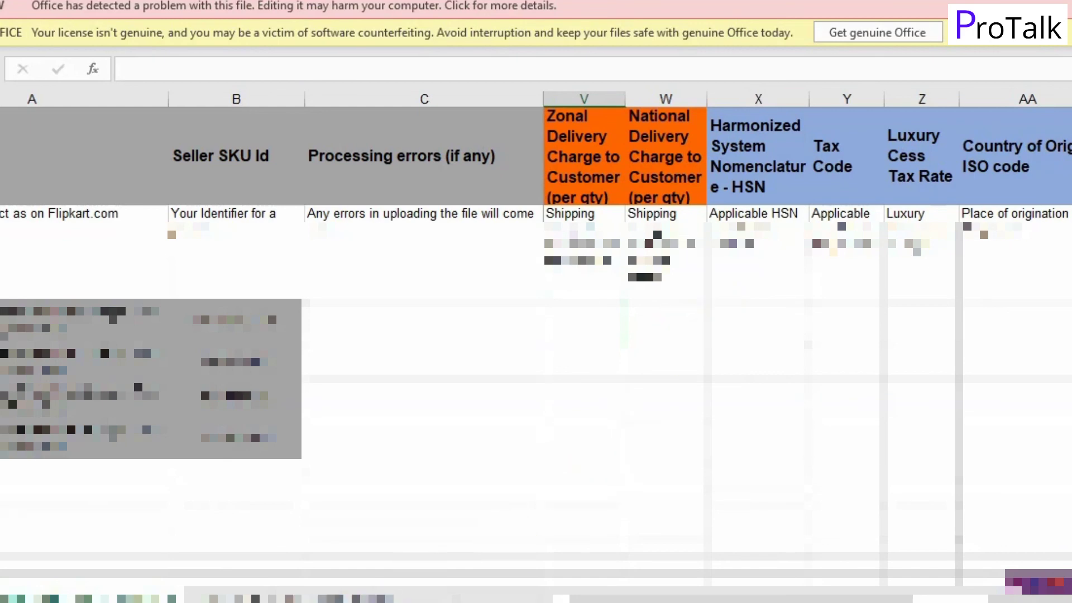
left_click(188, 575)
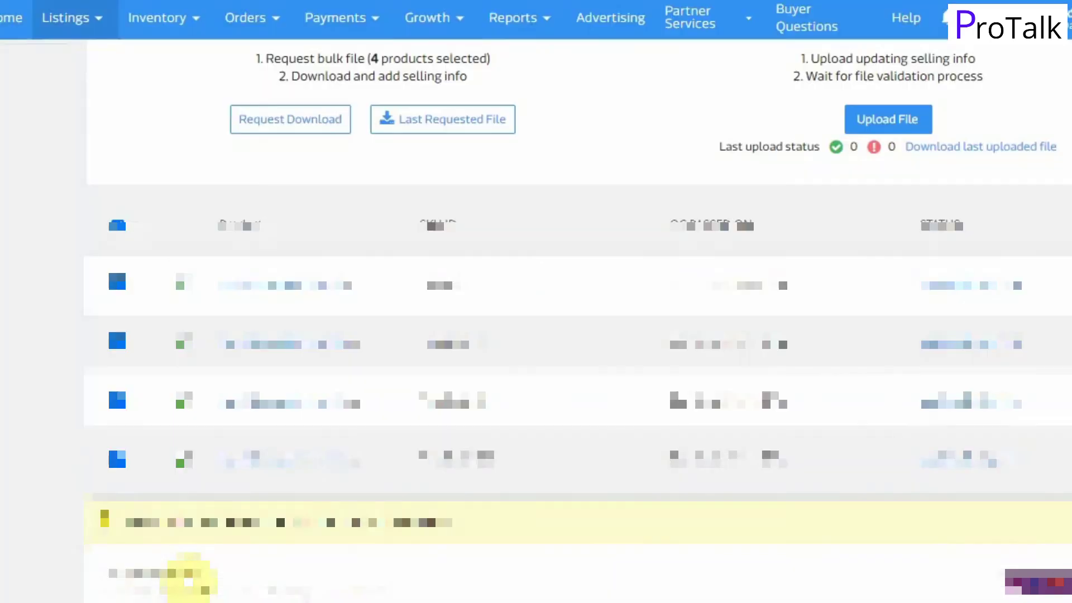